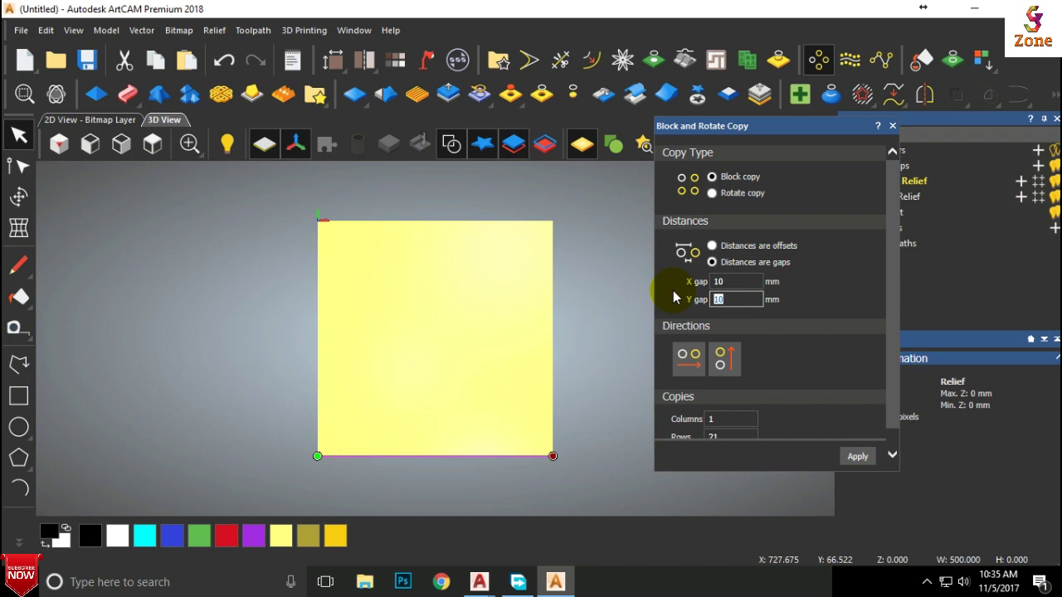
Set the block copy's Y gap to 20 mm
{"action": "type", "text": "20"}
{"action": "scroll", "coordinate": [783, 357], "scroll_direction": "down", "scroll_amount": 1}
Try block copying the square's bottom line into 41 rows, and undo the copies
{"action": "double_click", "coordinate": [728, 415]}
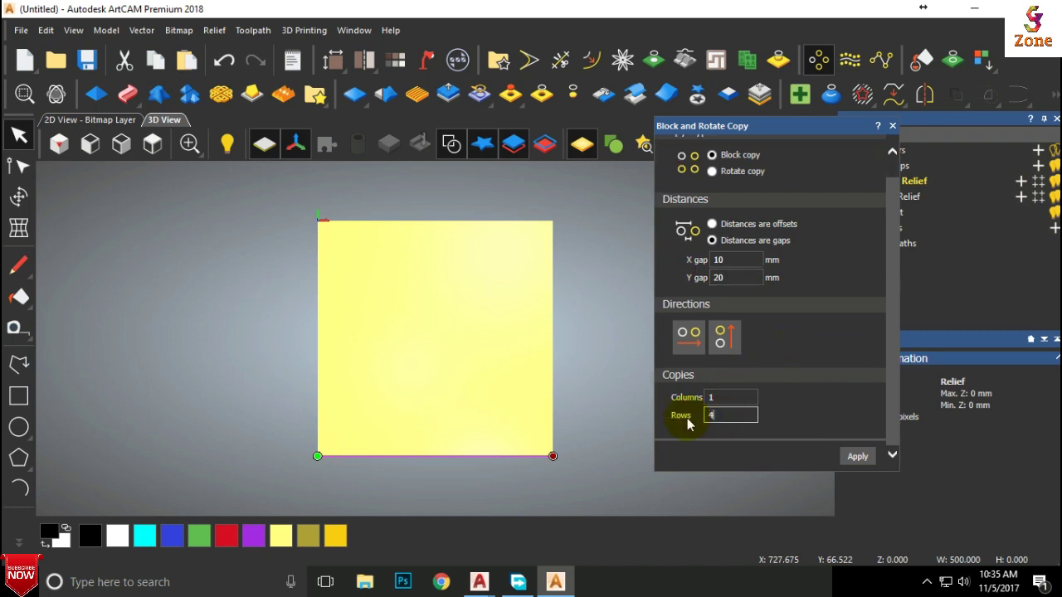
{"action": "type", "text": "41"}
{"action": "left_click", "coordinate": [856, 456]}
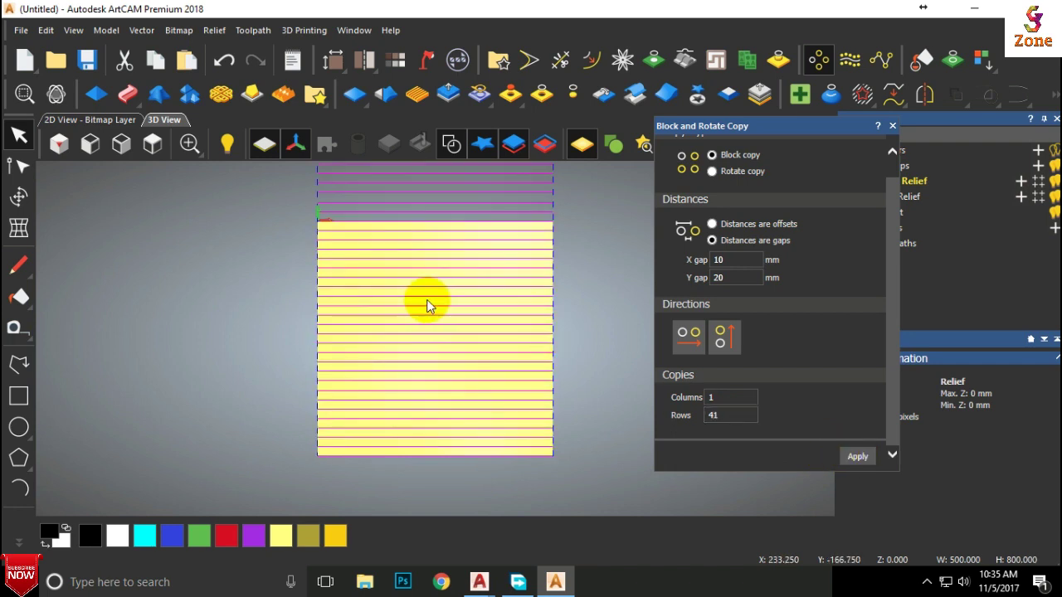
{"action": "scroll", "coordinate": [431, 301], "scroll_direction": "down", "scroll_amount": 2}
{"action": "scroll", "coordinate": [429, 300], "scroll_direction": "up", "scroll_amount": 1}
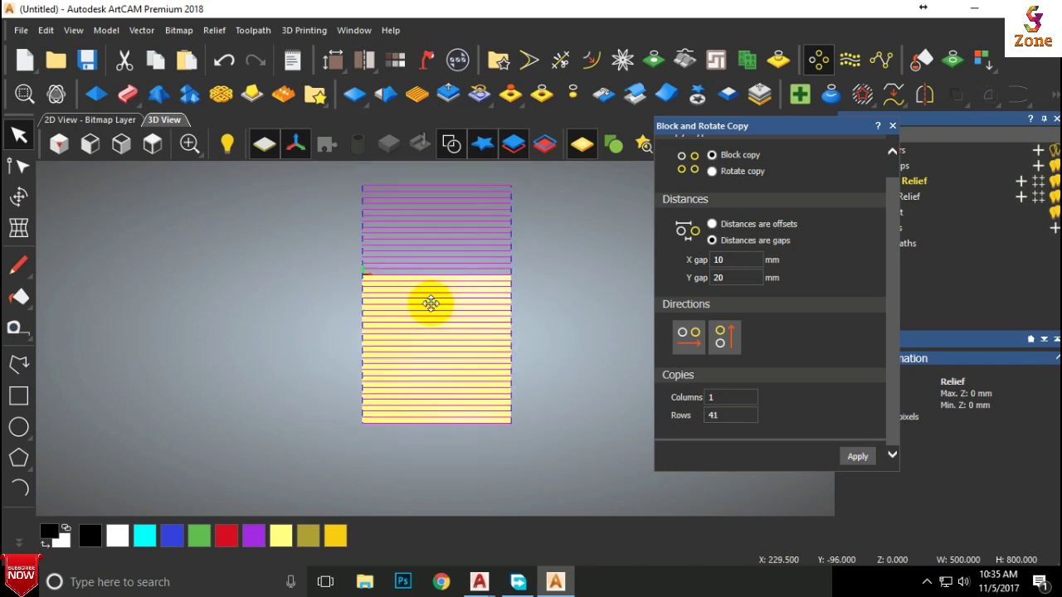
{"action": "key", "text": "ctrl+z"}
Try block copying the bottom line into 31 rows with the 20 mm Y gap
{"action": "left_click_drag", "start_coordinate": [740, 279], "coordinate": [685, 285]}
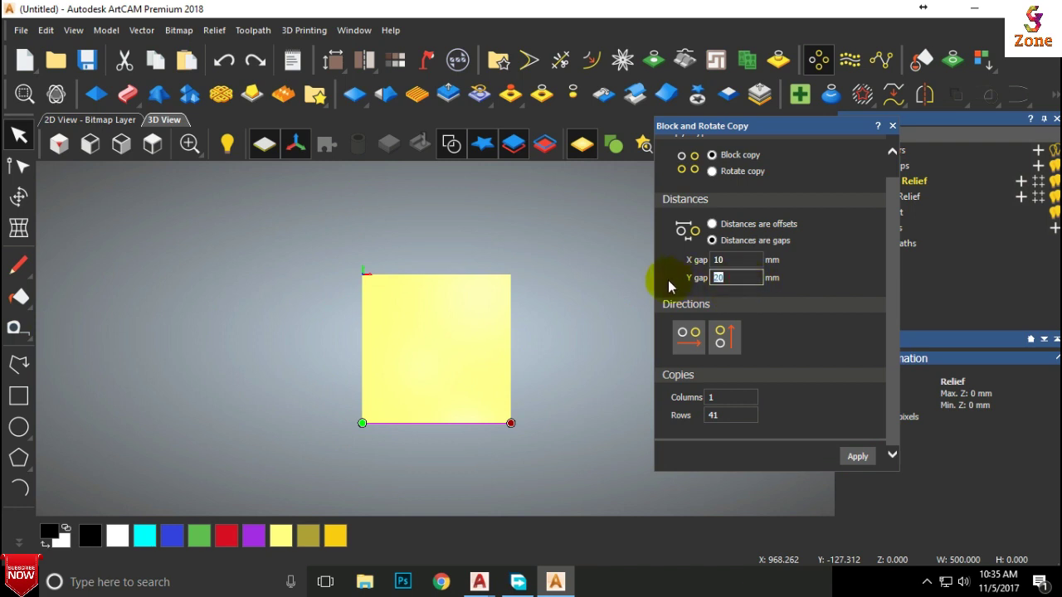
{"action": "left_click", "coordinate": [727, 415]}
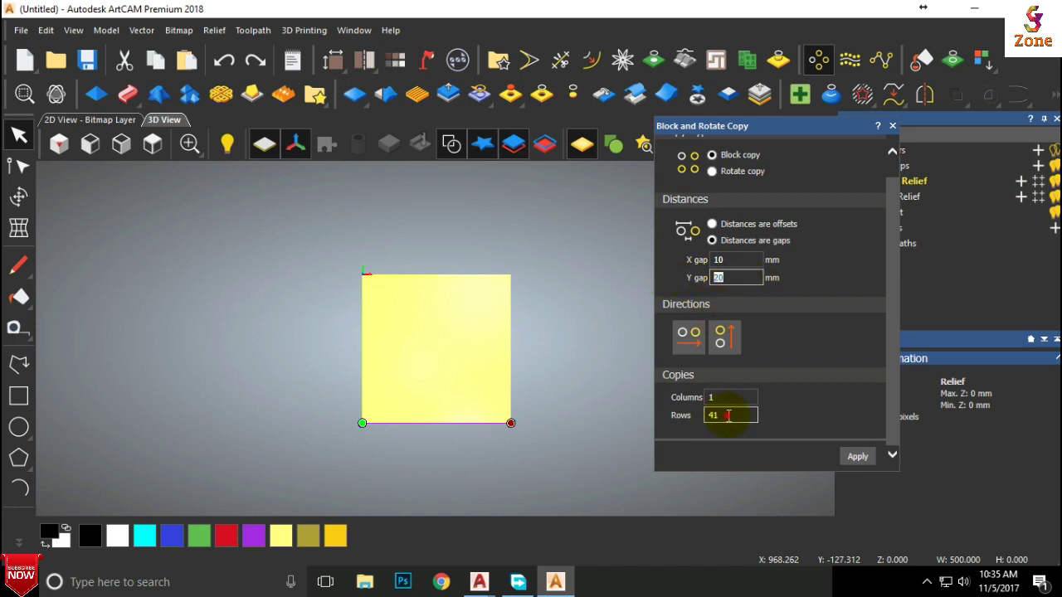
{"action": "double_click", "coordinate": [718, 417]}
{"action": "scroll", "coordinate": [734, 431], "scroll_direction": "up", "scroll_amount": 1}
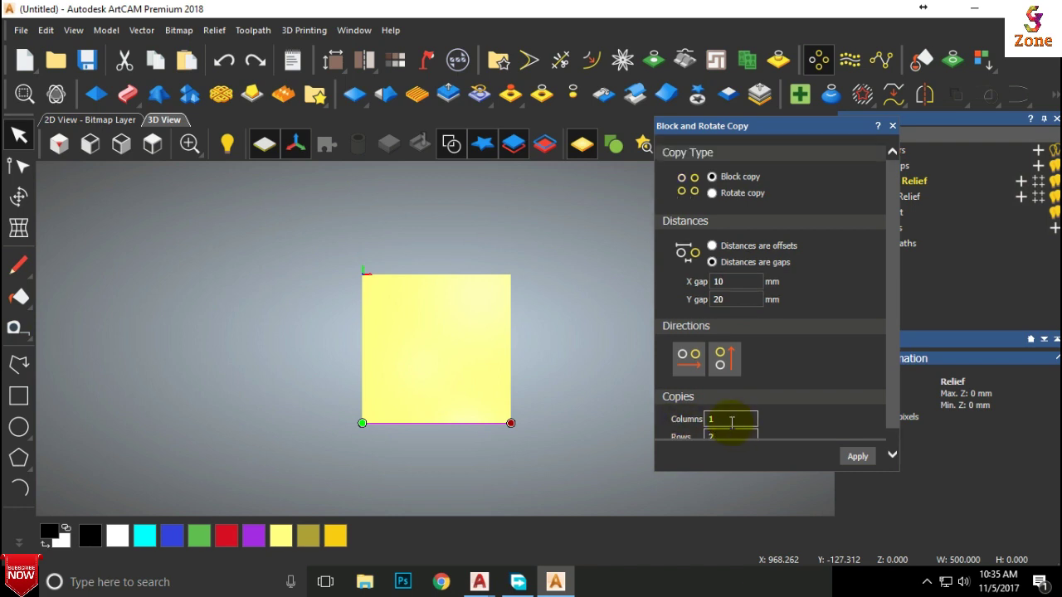
{"action": "scroll", "coordinate": [733, 411], "scroll_direction": "down", "scroll_amount": 1}
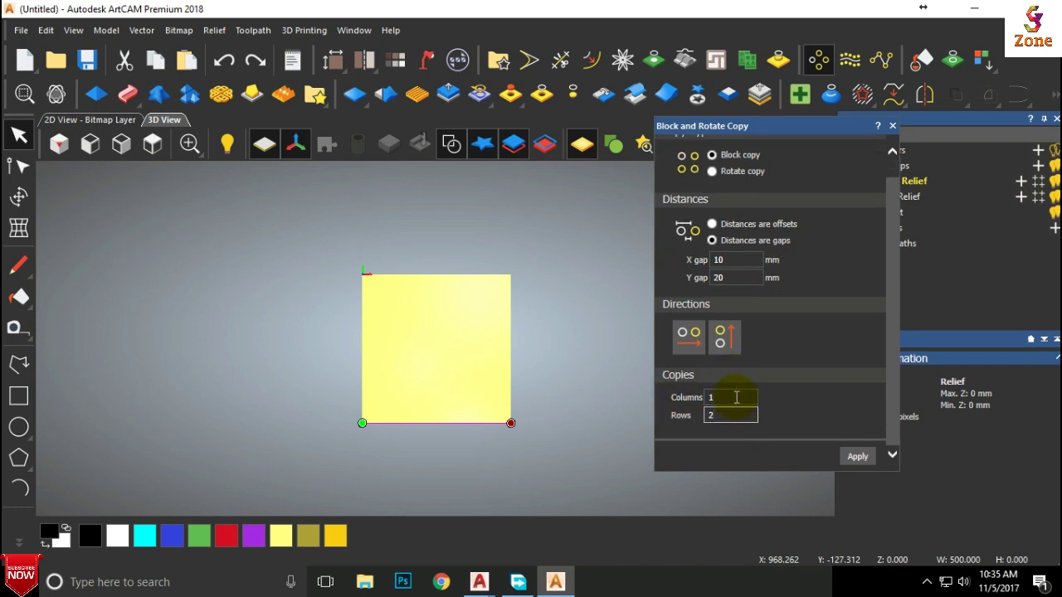
{"action": "left_click", "coordinate": [857, 457]}
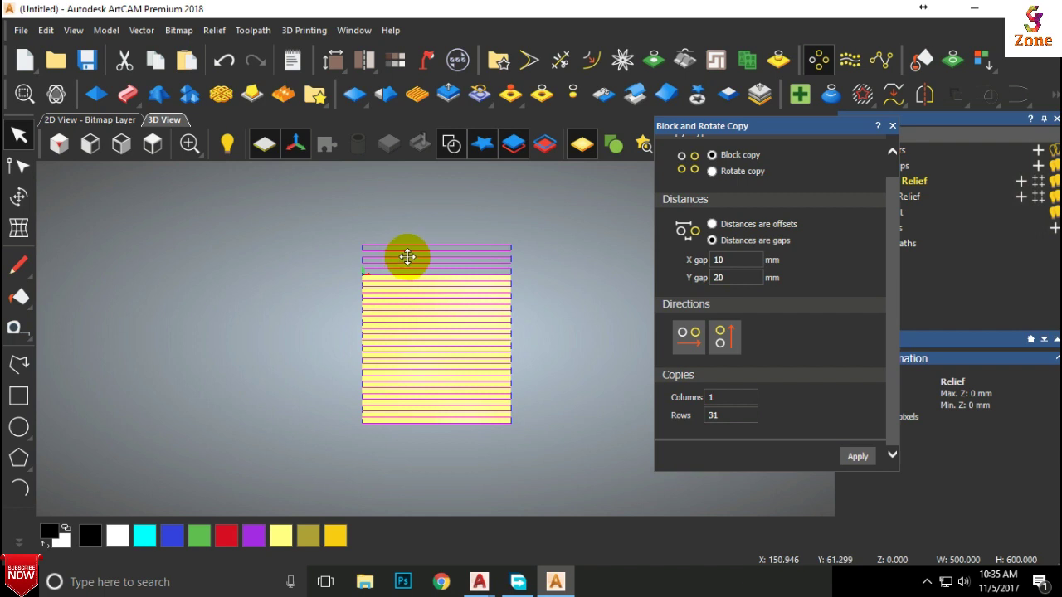
Try the block copy with 25 rows instead, undoing the copies to return to the single bottom line
{"action": "double_click", "coordinate": [723, 409]}
{"action": "type", "text": "25"}
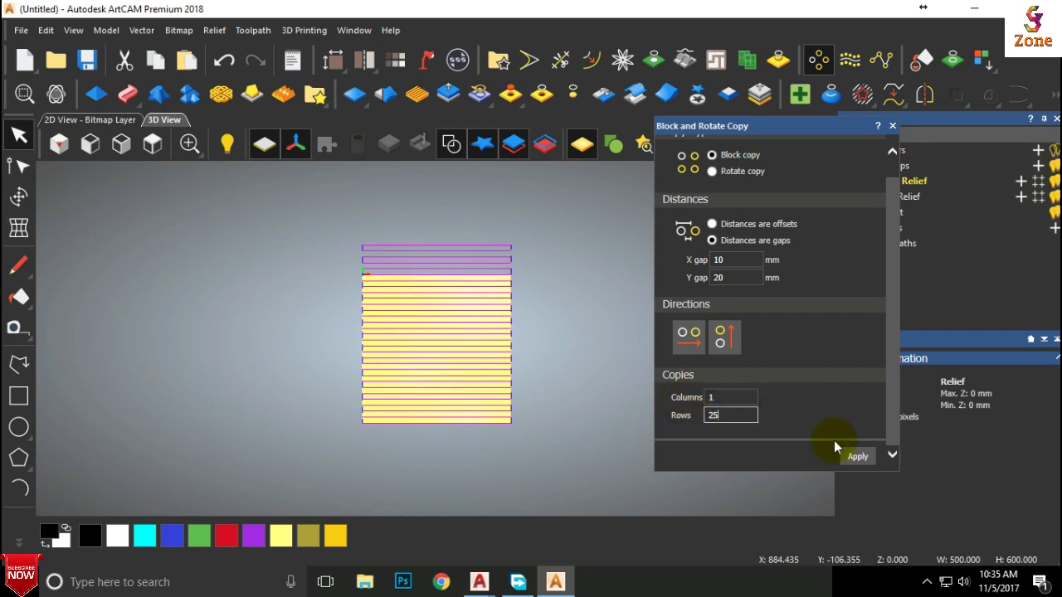
{"action": "left_click", "coordinate": [857, 459]}
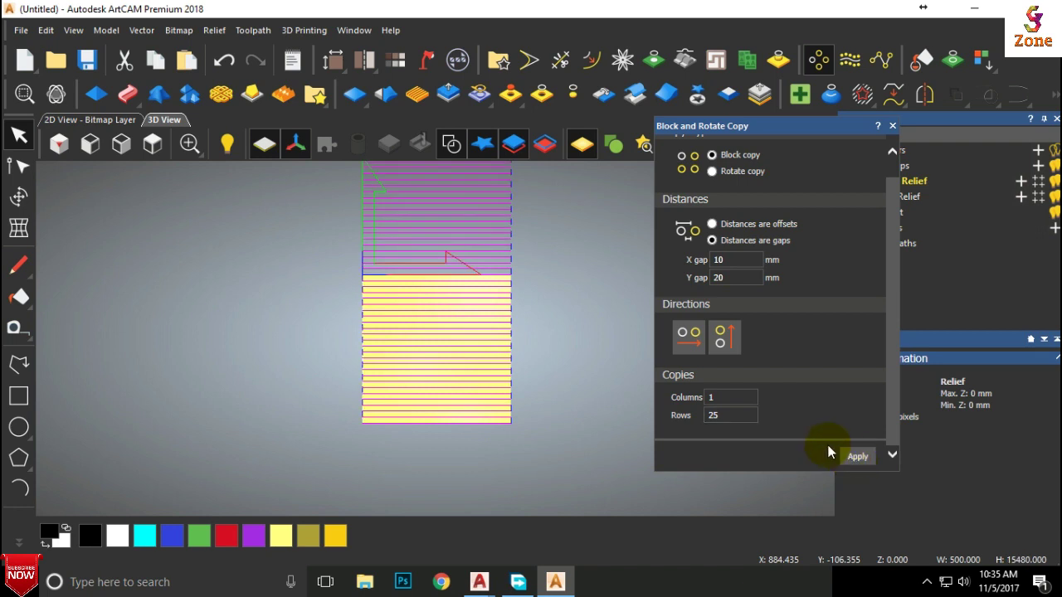
{"action": "key", "text": "ctrl+z"}
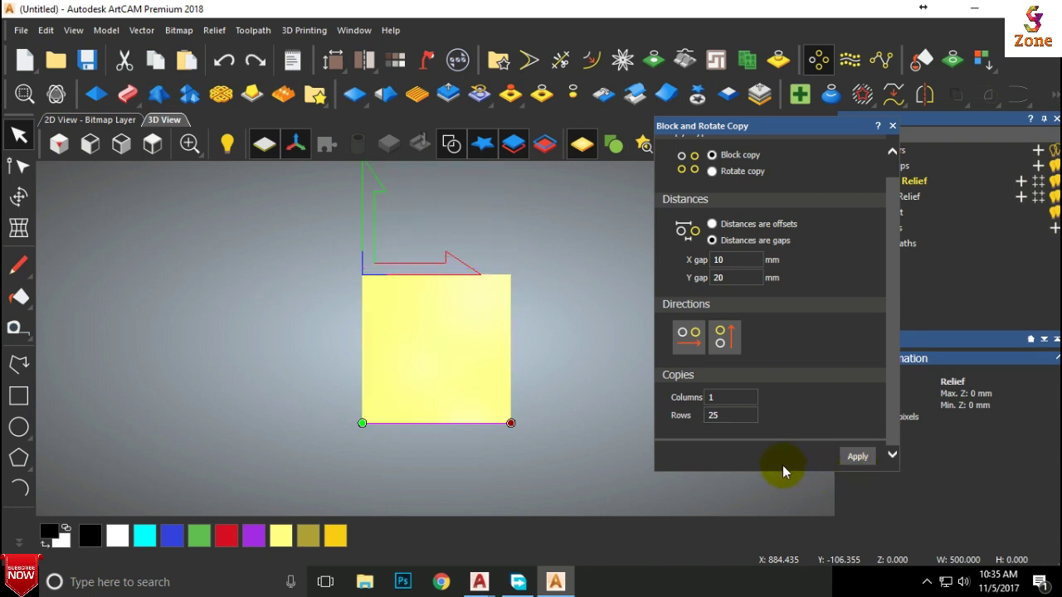
{"action": "left_click", "coordinate": [857, 458]}
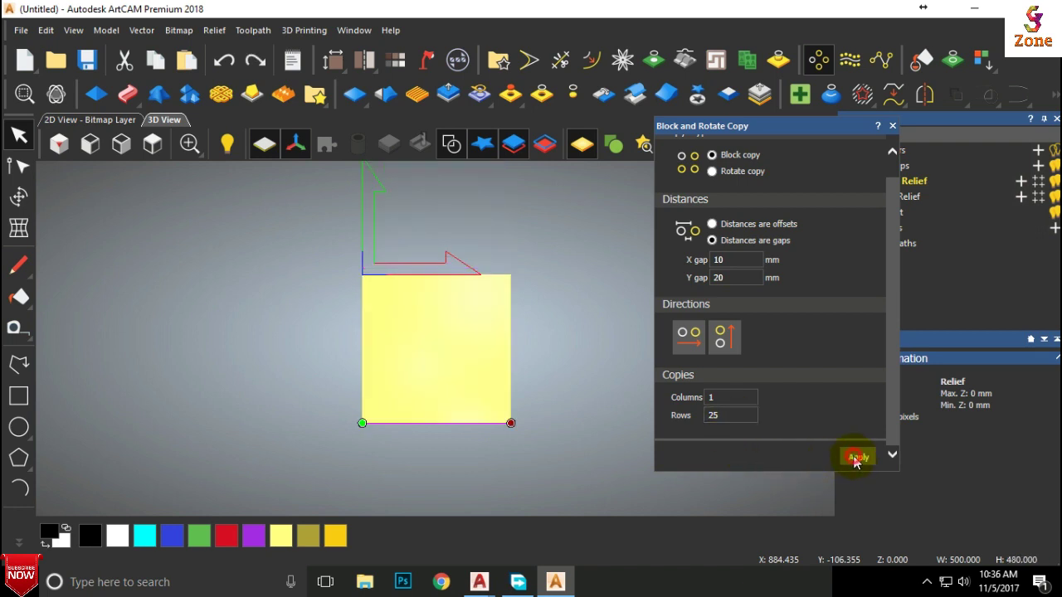
{"action": "key", "text": "ctrl+z"}
Block copy the bottom line into 1 column and 26 rows with a 20 mm Y gap, and close the copy settings
{"action": "double_click", "coordinate": [713, 416]}
{"action": "type", "text": "26"}
{"action": "left_click", "coordinate": [857, 457]}
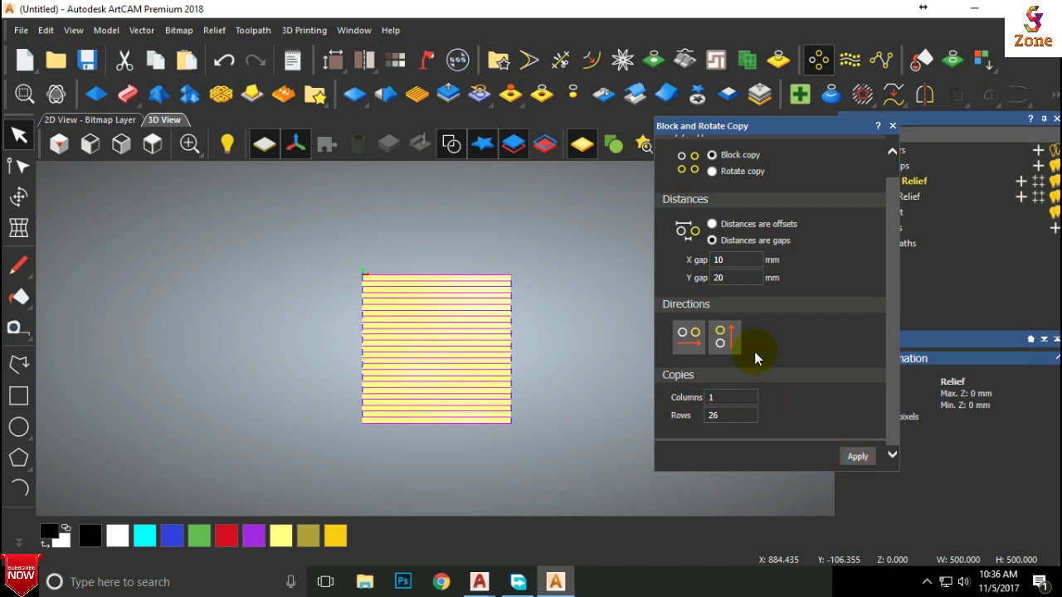
{"action": "scroll", "coordinate": [511, 326], "scroll_direction": "up", "scroll_amount": 2}
{"action": "scroll", "coordinate": [463, 349], "scroll_direction": "down", "scroll_amount": 2}
{"action": "scroll", "coordinate": [371, 330], "scroll_direction": "up", "scroll_amount": 1}
{"action": "left_click", "coordinate": [583, 331]}
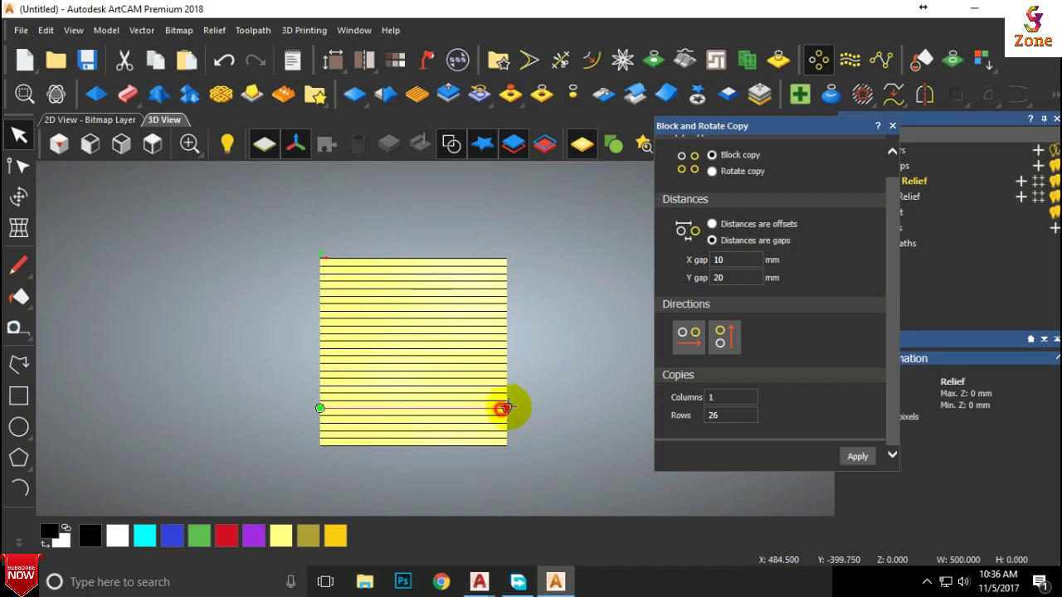
{"action": "left_click", "coordinate": [893, 127]}
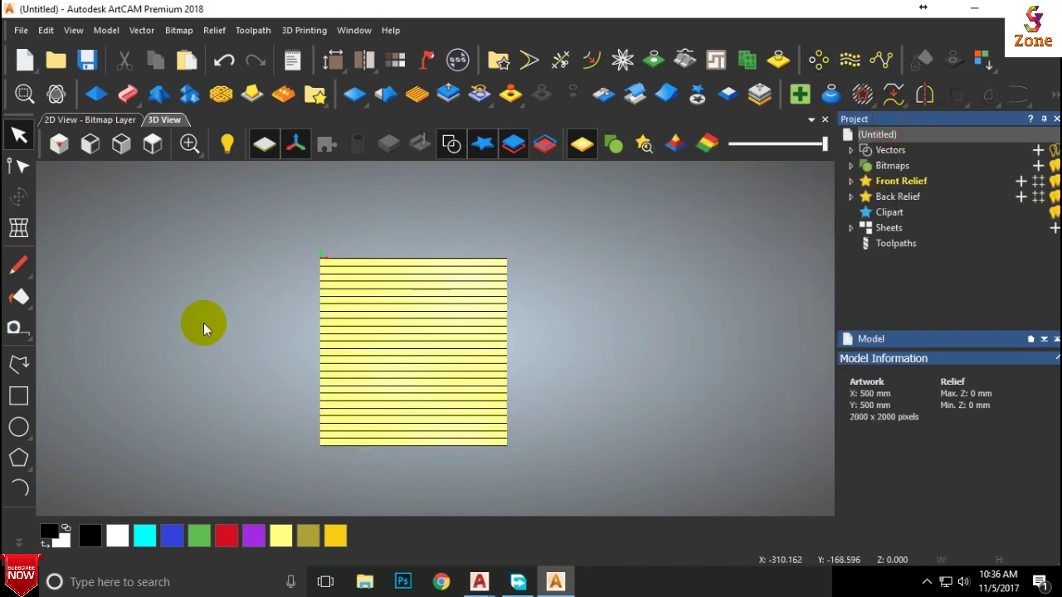
Draw a smooth wavy polyline about 491 mm wide and 49 mm high just above the lined square
{"action": "left_click", "coordinate": [19, 369]}
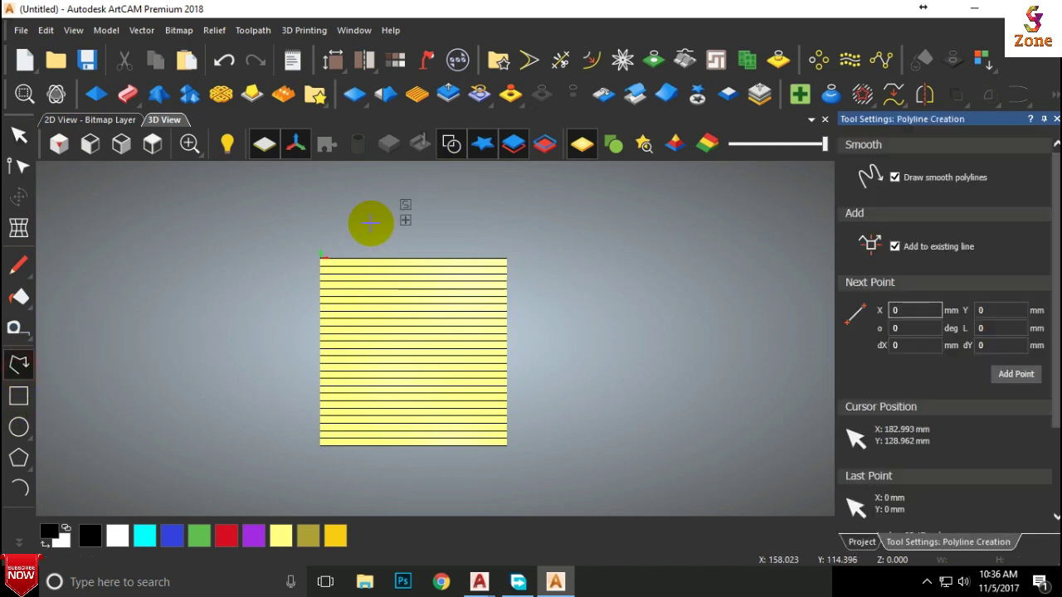
{"action": "scroll", "coordinate": [361, 232], "scroll_direction": "up", "scroll_amount": 2}
{"action": "left_click", "coordinate": [308, 243]}
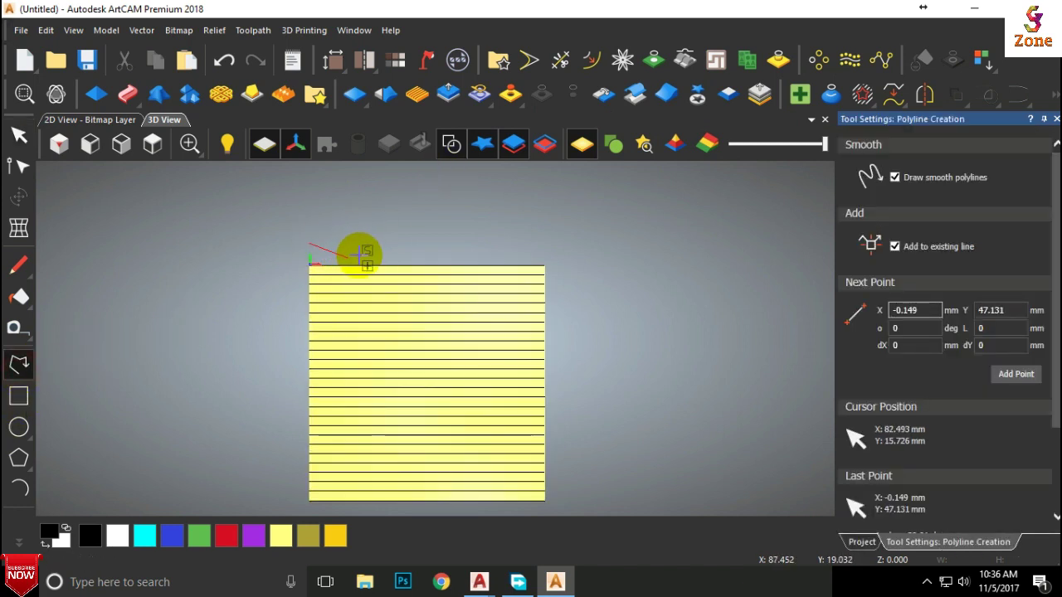
{"action": "left_click", "coordinate": [363, 257]}
{"action": "left_click", "coordinate": [402, 239]}
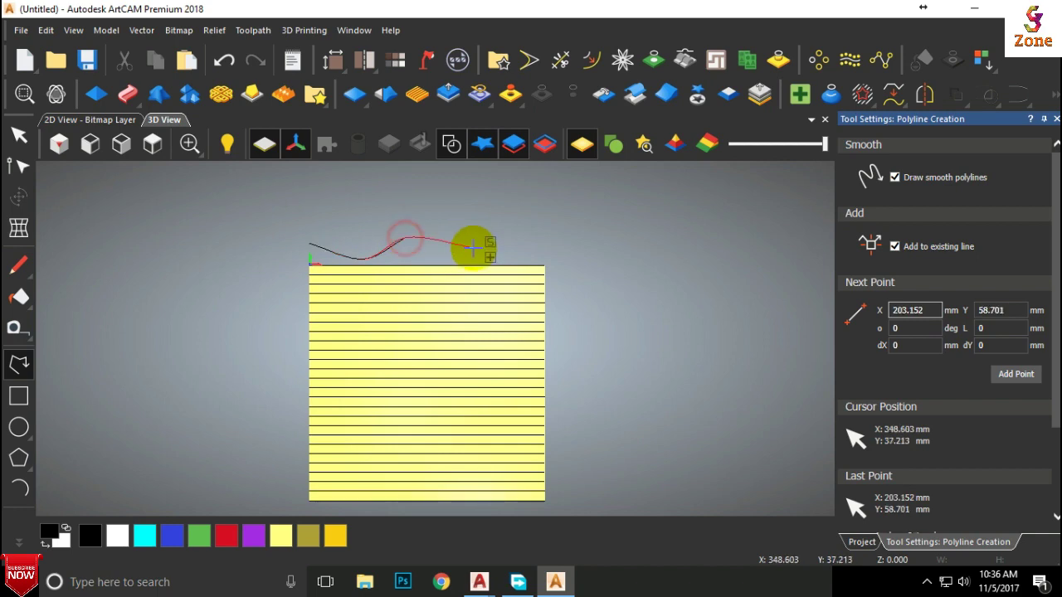
{"action": "left_click", "coordinate": [457, 261]}
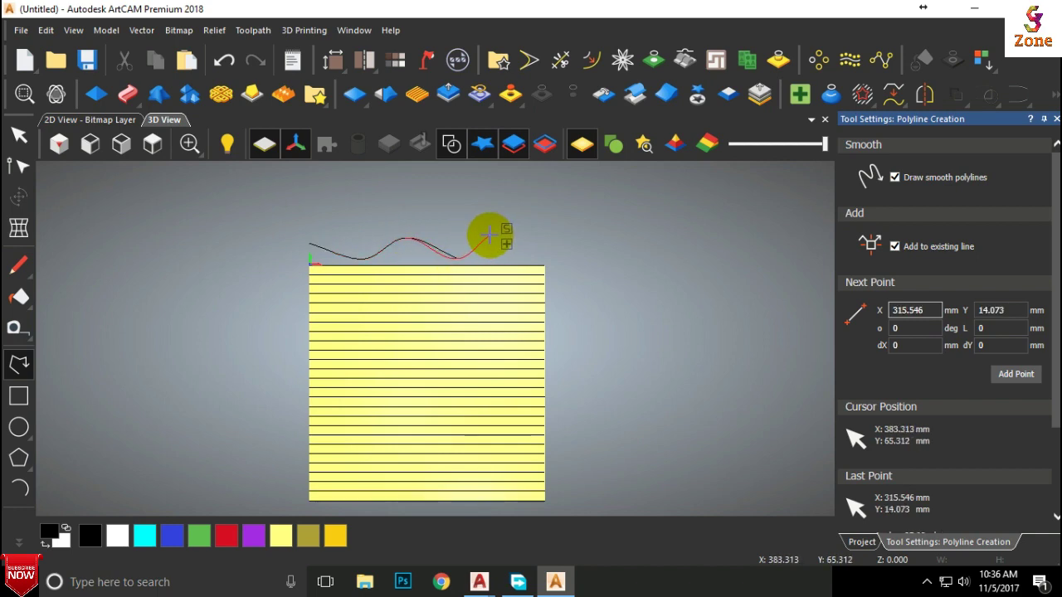
{"action": "left_click", "coordinate": [476, 238]}
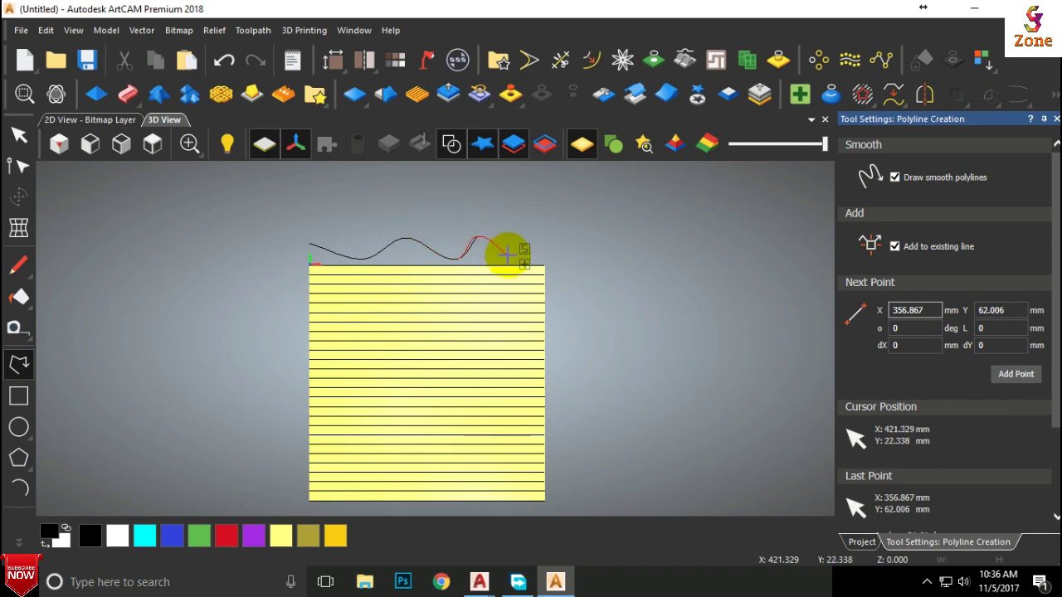
{"action": "left_click", "coordinate": [511, 256]}
{"action": "double_click", "coordinate": [539, 238]}
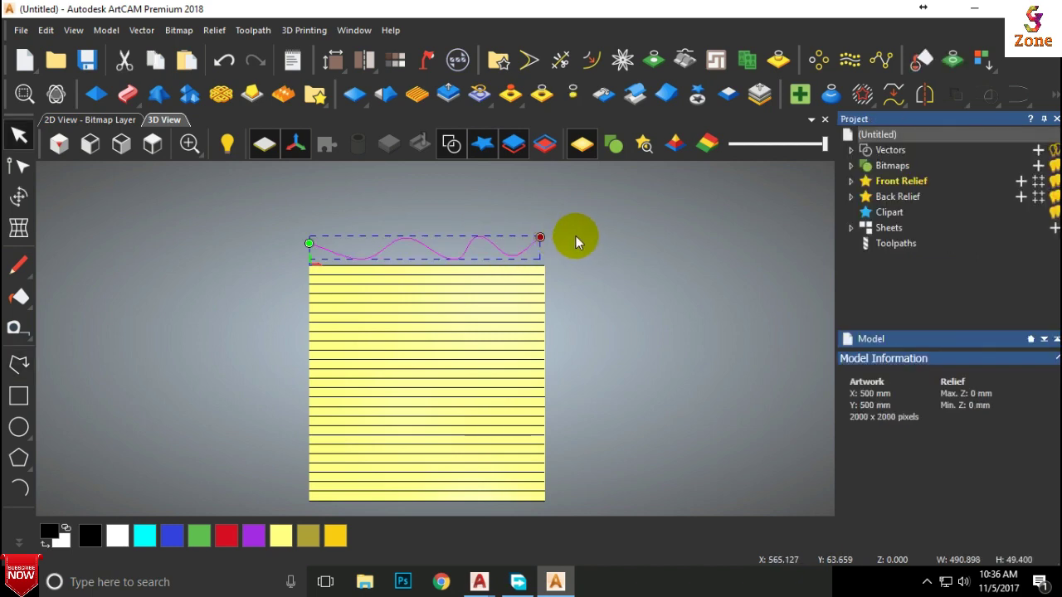
Reposition the wavy polyline's inner nodes to even out its peaks and valleys, and leave the curve deselected
{"action": "key", "text": "n"}
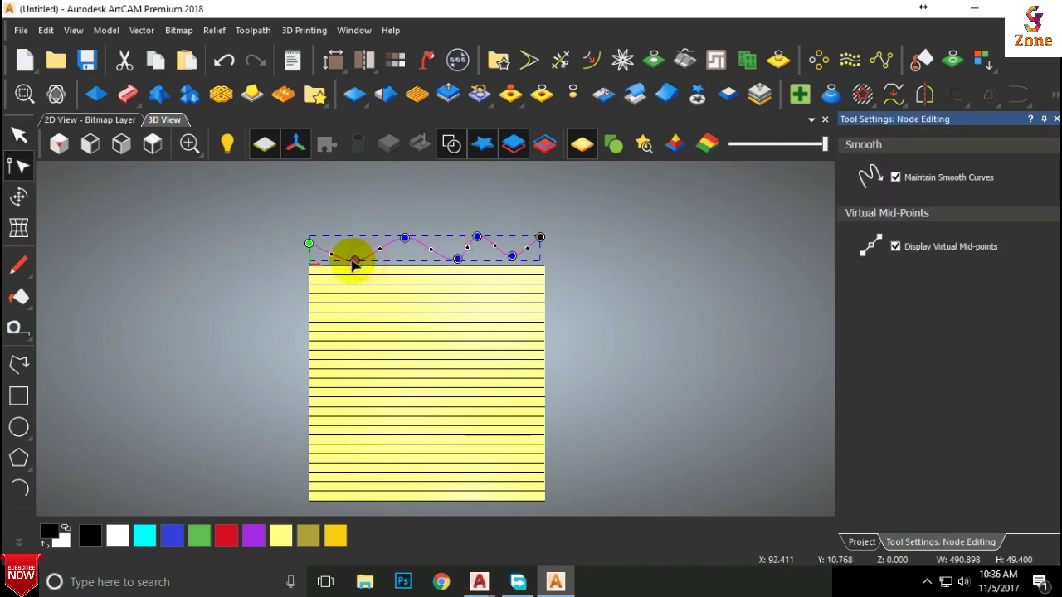
{"action": "left_click", "coordinate": [406, 237]}
{"action": "mouse_move", "coordinate": [406, 237]}
{"action": "left_mouse_down"}
{"action": "mouse_move", "coordinate": [394, 239]}
{"action": "mouse_move", "coordinate": [398, 250]}
{"action": "left_mouse_up"}
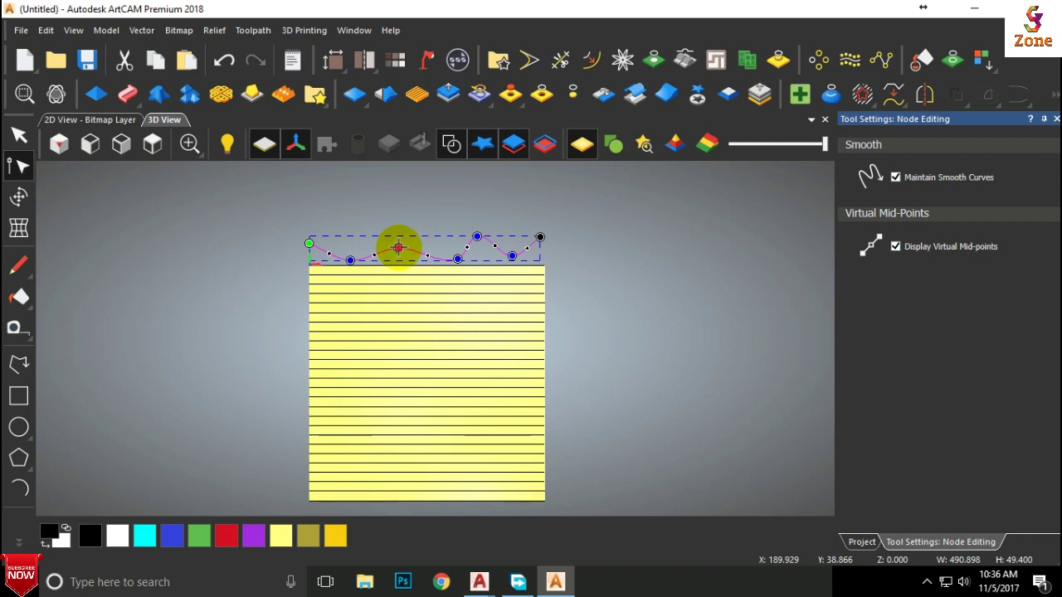
{"action": "left_click_drag", "start_coordinate": [458, 258], "coordinate": [442, 263]}
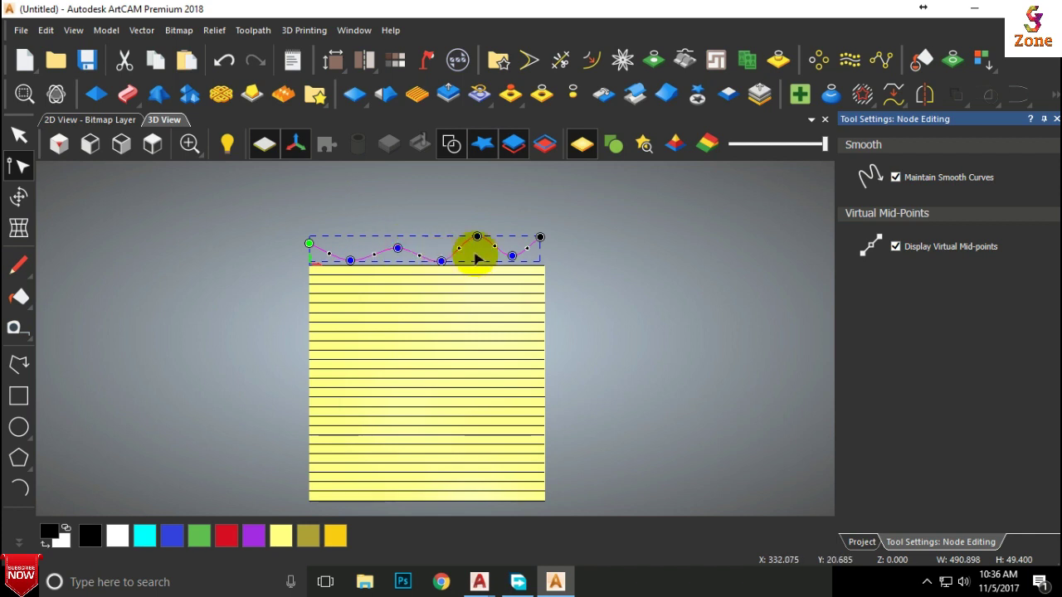
{"action": "left_click_drag", "start_coordinate": [475, 237], "coordinate": [478, 248]}
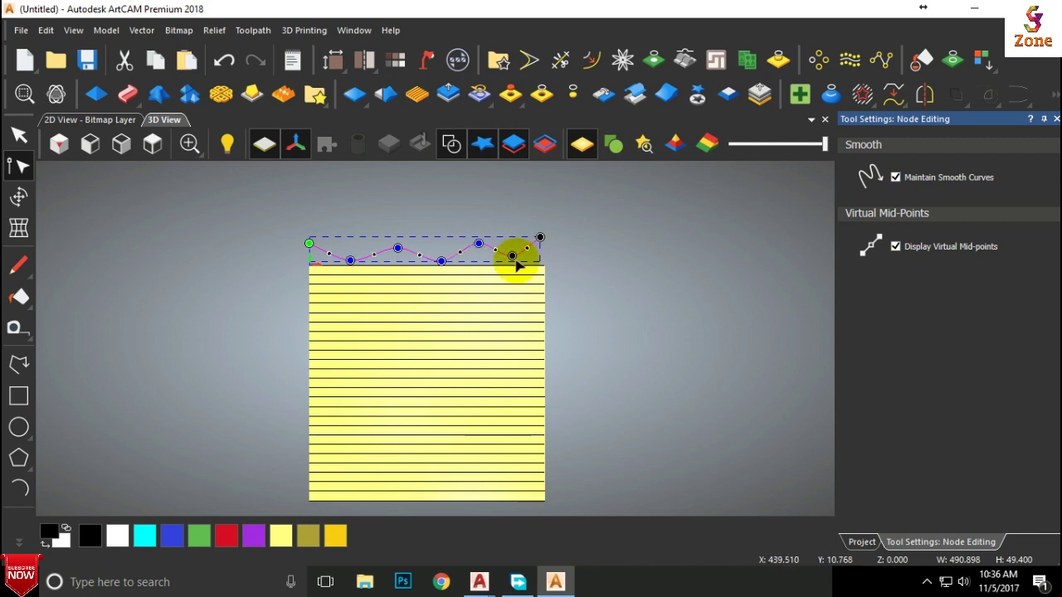
{"action": "left_click", "coordinate": [513, 256]}
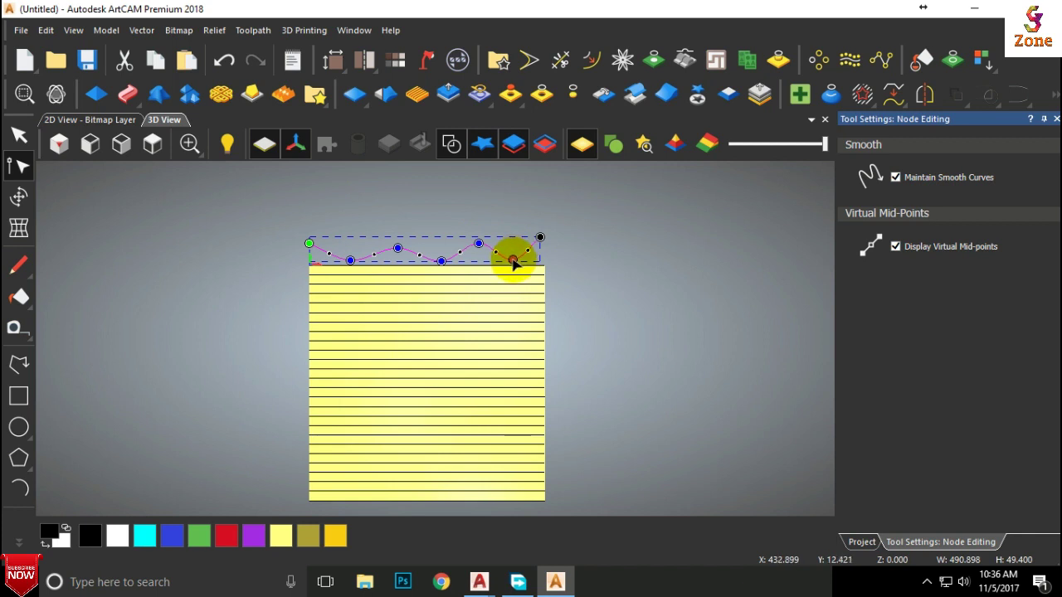
{"action": "left_click_drag", "start_coordinate": [397, 249], "coordinate": [472, 243]}
{"action": "left_click", "coordinate": [478, 257]}
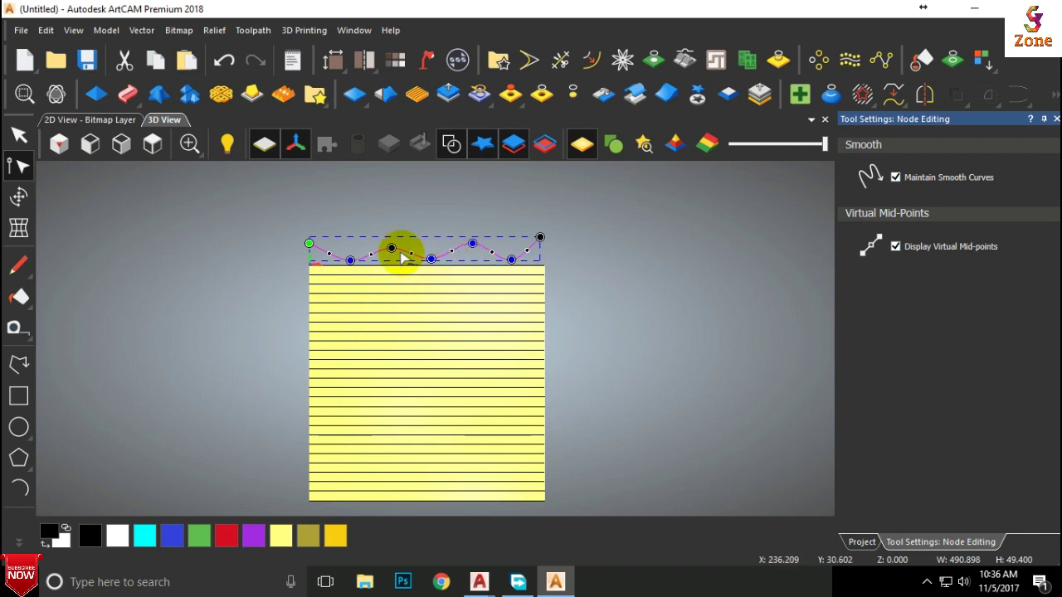
{"action": "left_click", "coordinate": [19, 137]}
{"action": "left_click", "coordinate": [258, 222]}
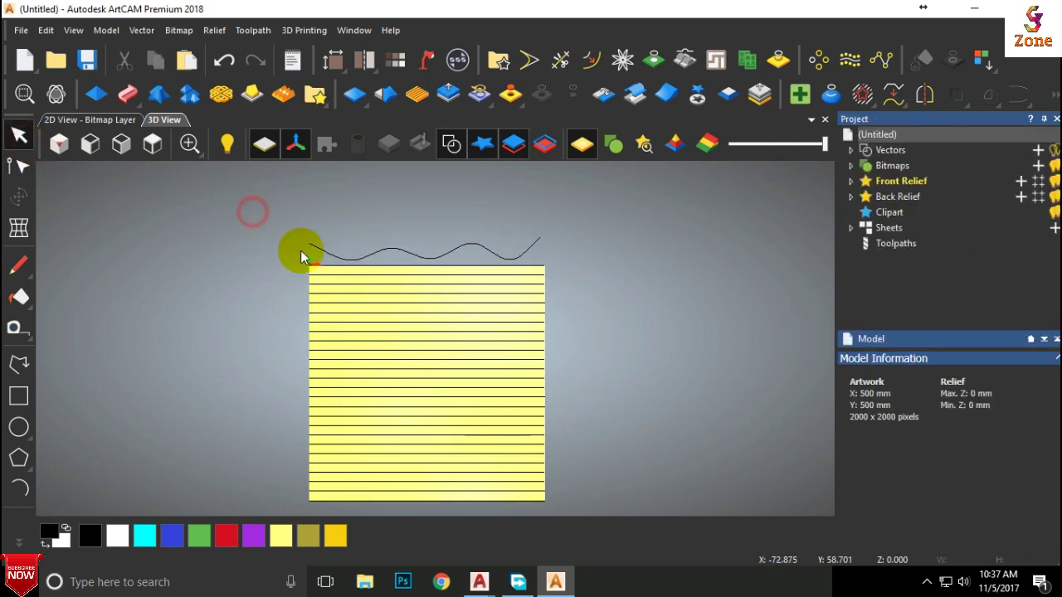
Extend the wave's right end node past the square's right edge to about X 522 mm, and deselect the curve
{"action": "left_click", "coordinate": [416, 296]}
{"action": "left_click", "coordinate": [387, 265]}
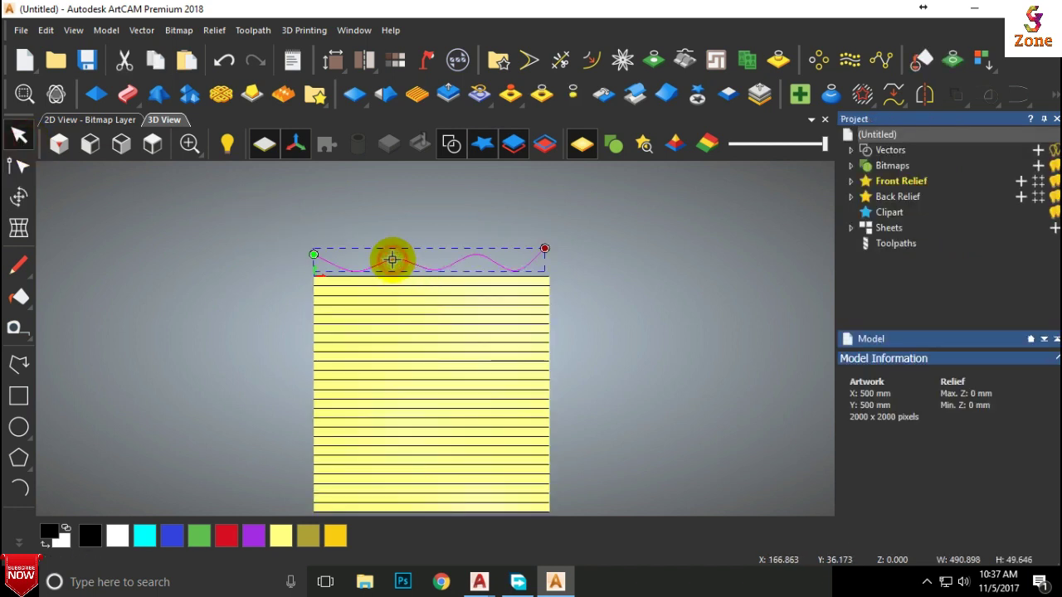
{"action": "left_click", "coordinate": [526, 247]}
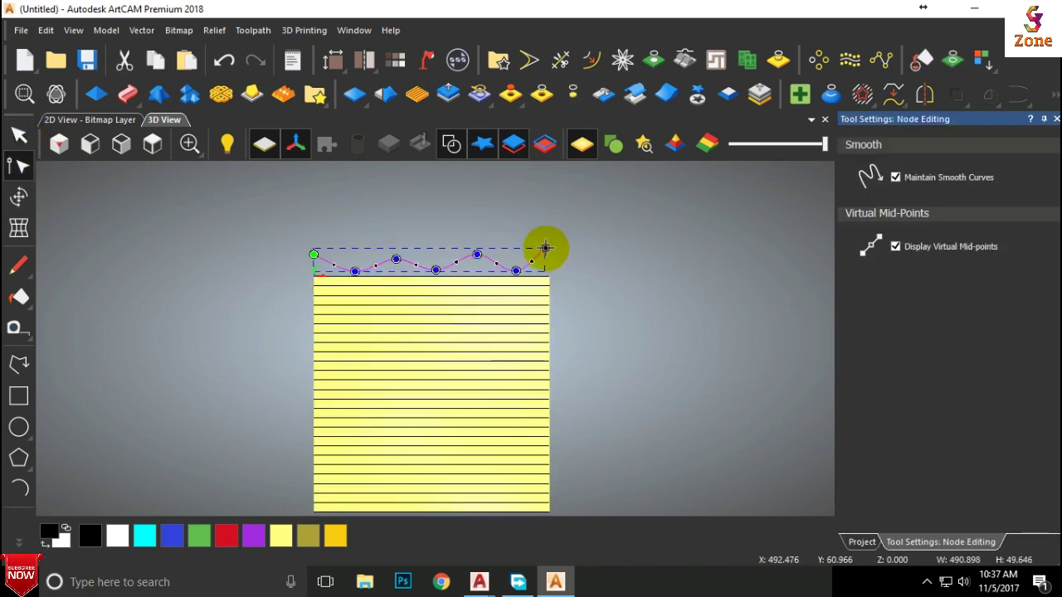
{"action": "left_click_drag", "start_coordinate": [555, 250], "coordinate": [558, 251]}
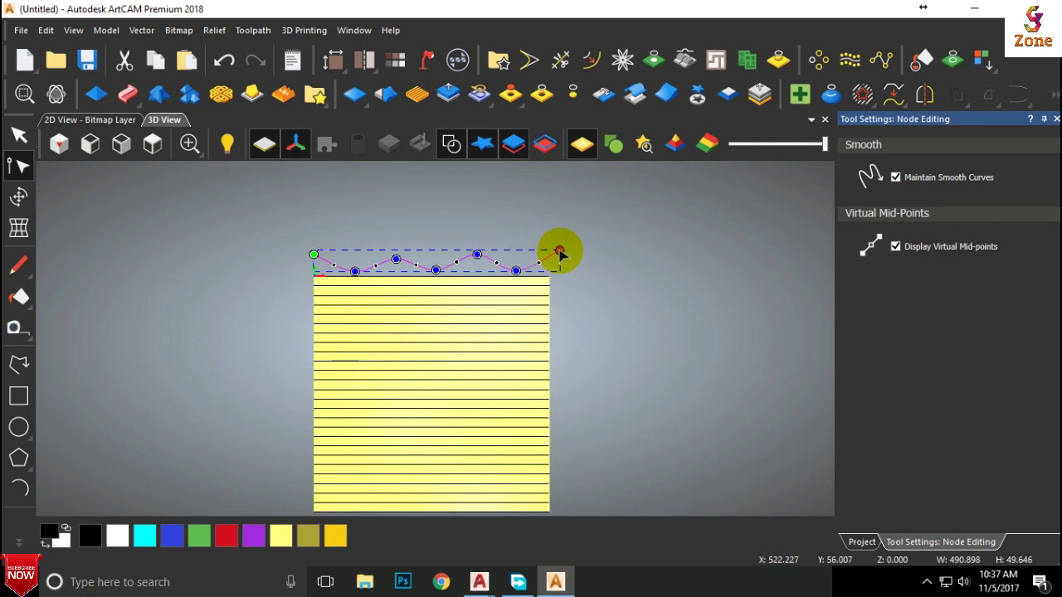
{"action": "left_click", "coordinate": [579, 244]}
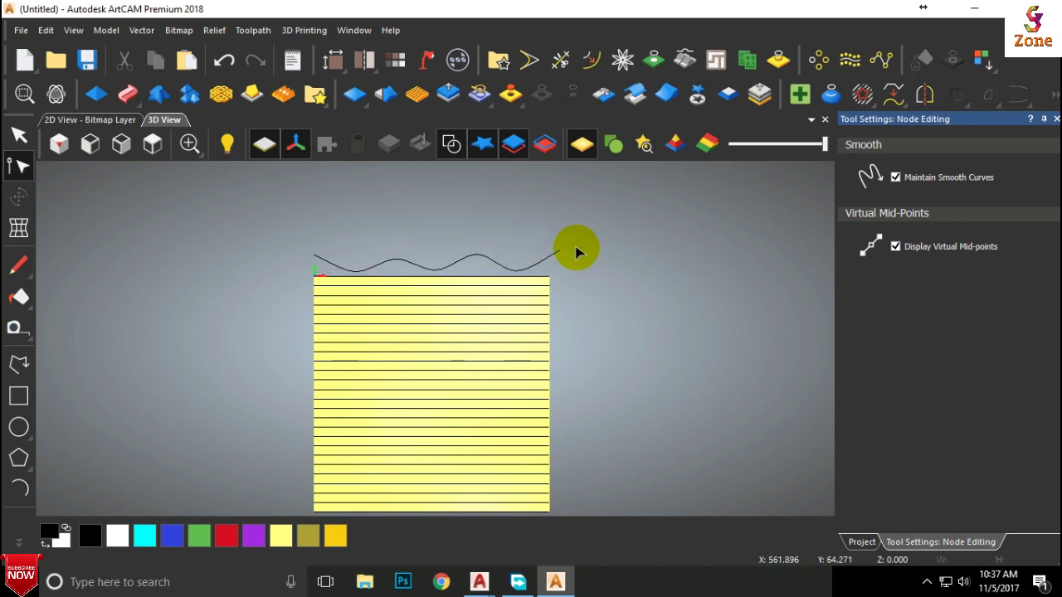
{"action": "left_click", "coordinate": [558, 252]}
{"action": "left_click", "coordinate": [581, 268]}
Open the project's toolpath operations
{"action": "scroll", "coordinate": [569, 307], "scroll_direction": "down", "scroll_amount": 2}
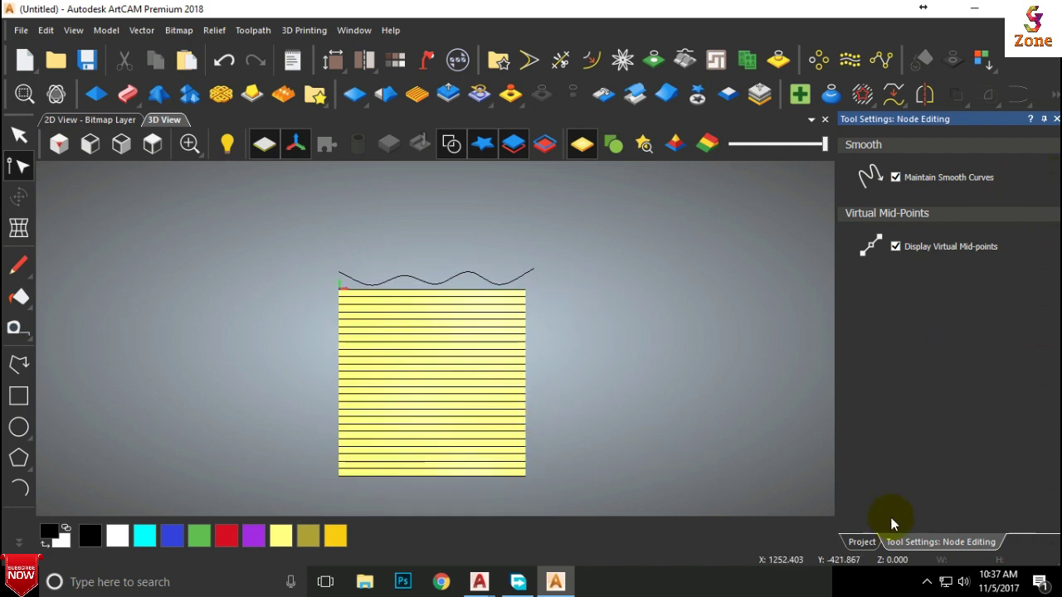
{"action": "left_click", "coordinate": [864, 542]}
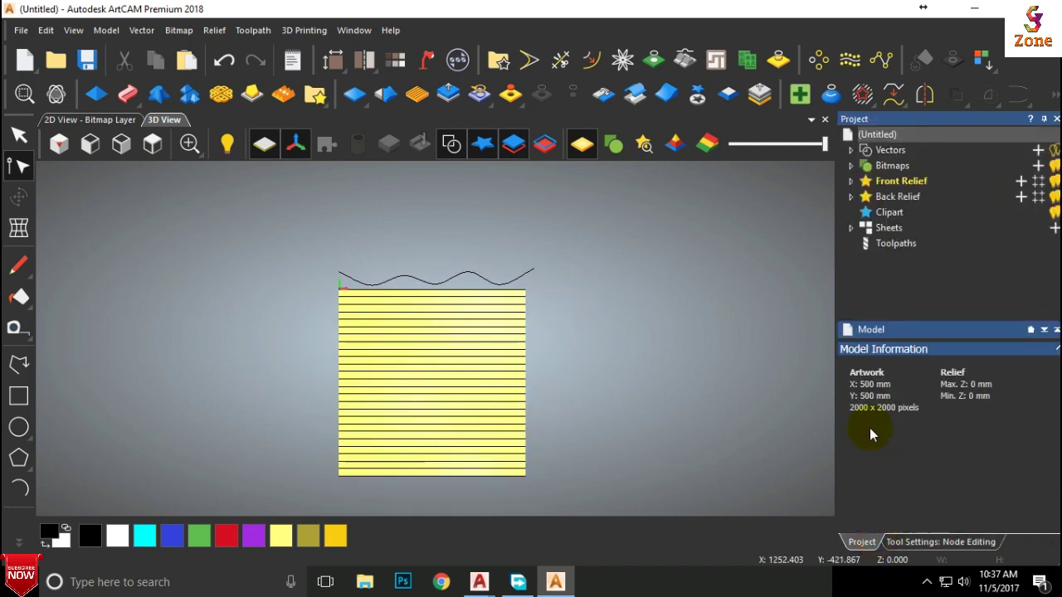
{"action": "left_click", "coordinate": [896, 243]}
{"action": "scroll", "coordinate": [573, 316], "scroll_direction": "up", "scroll_amount": 1}
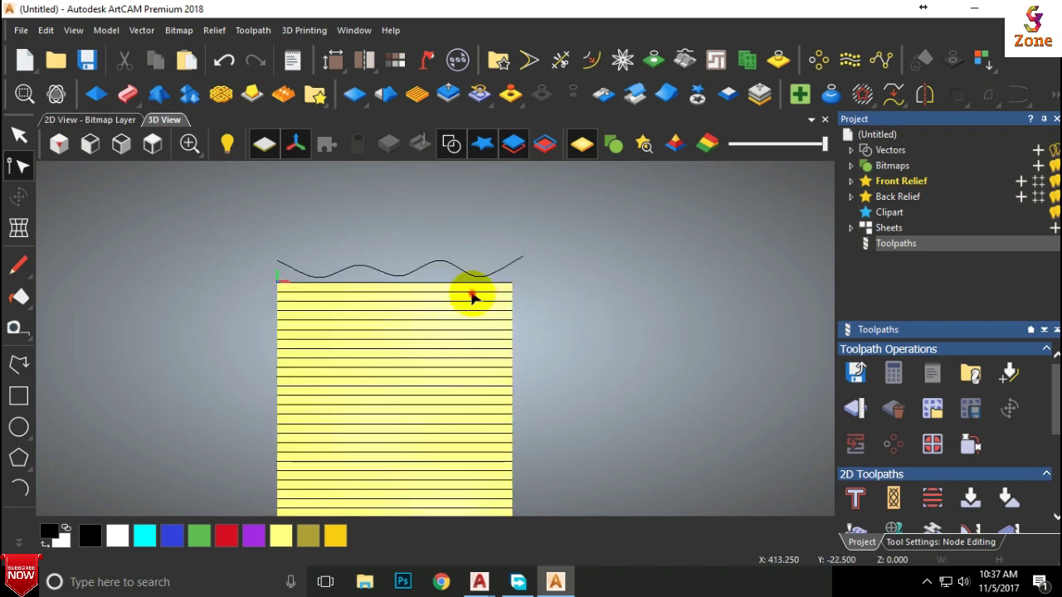
Reverse the direction of every second horizontal line, from the first one below the square's top edge down to its bottom edge, and deselect
{"action": "left_click", "coordinate": [470, 293]}
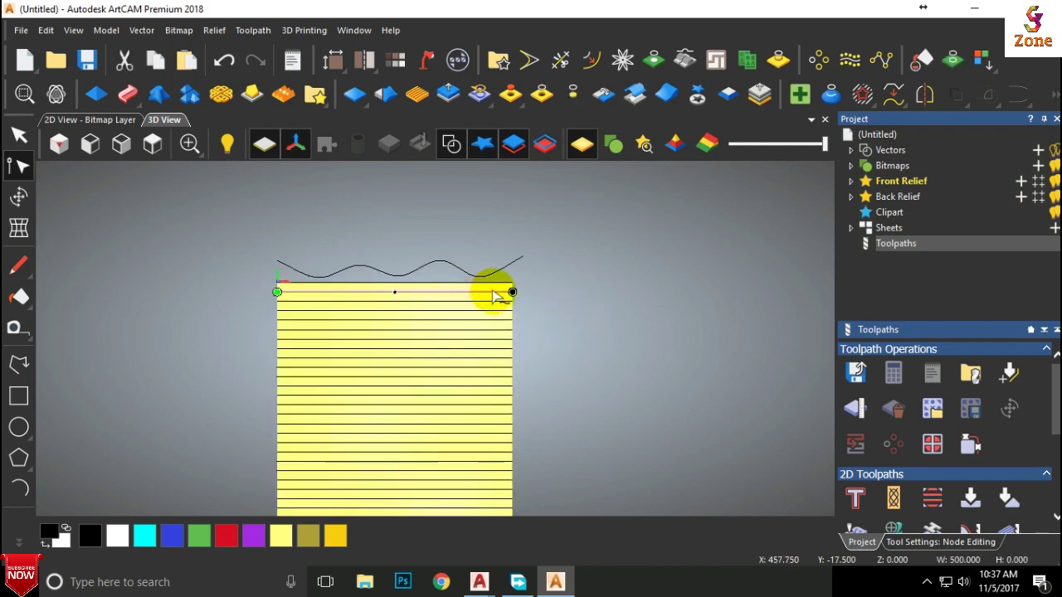
{"action": "left_click", "coordinate": [486, 311], "text": "shift"}
{"action": "left_click", "coordinate": [470, 330], "text": "shift"}
{"action": "left_click", "coordinate": [465, 349], "text": "shift"}
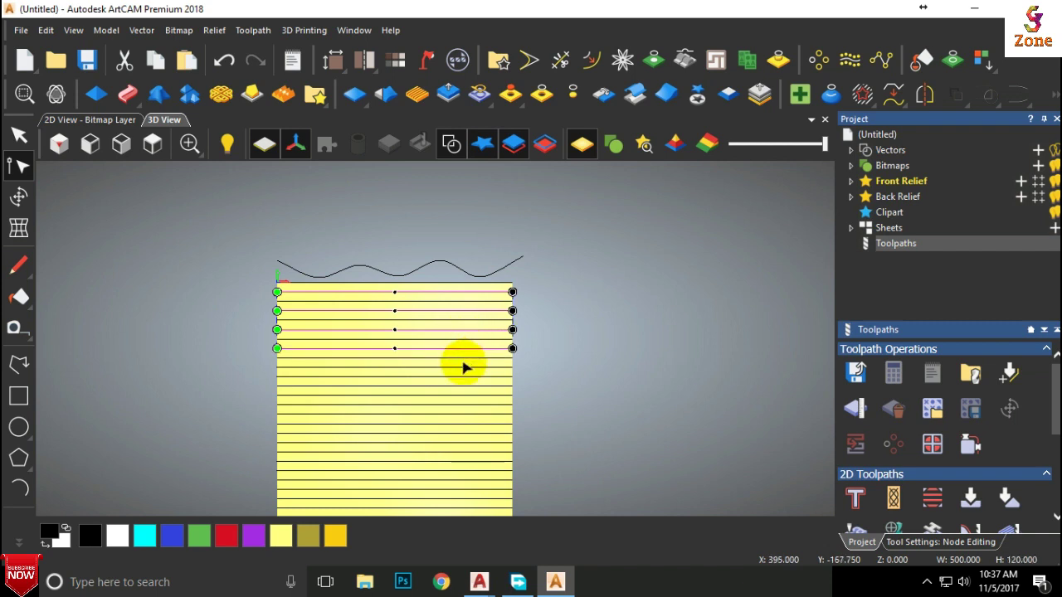
{"action": "left_click", "coordinate": [463, 368], "text": "shift"}
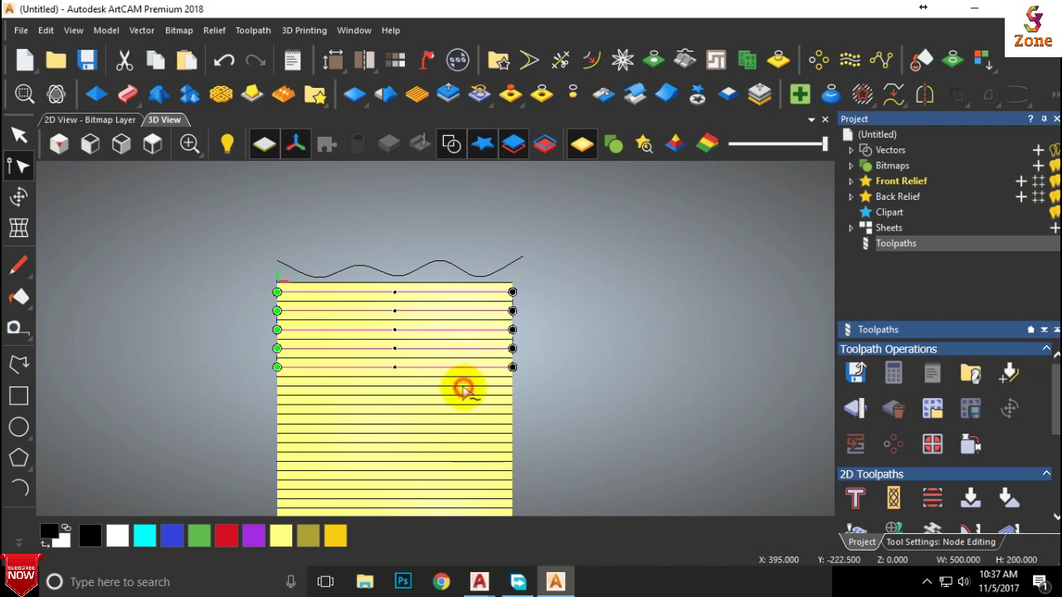
{"action": "left_click", "coordinate": [463, 387], "text": "shift"}
{"action": "left_click", "coordinate": [464, 405], "text": "shift"}
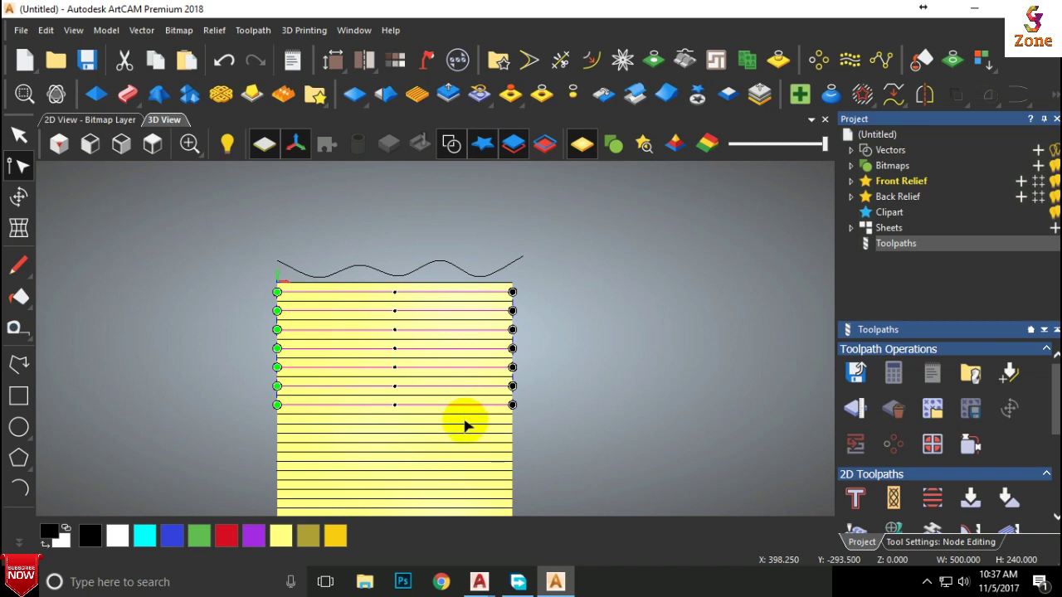
{"action": "left_click", "coordinate": [465, 425], "text": "shift"}
{"action": "left_click", "coordinate": [466, 444], "text": "shift"}
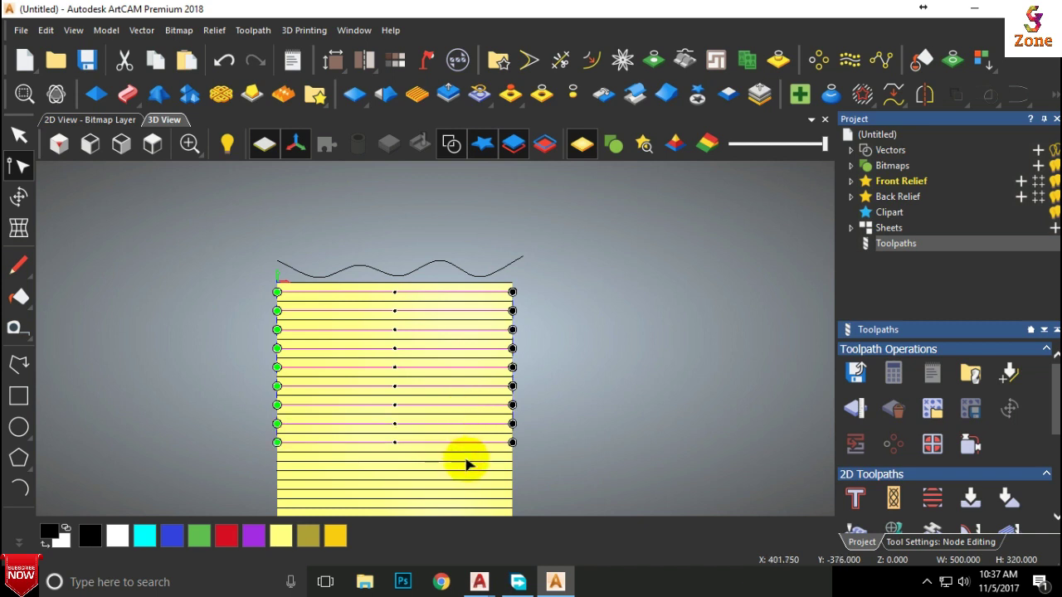
{"action": "left_click", "coordinate": [464, 463], "text": "shift"}
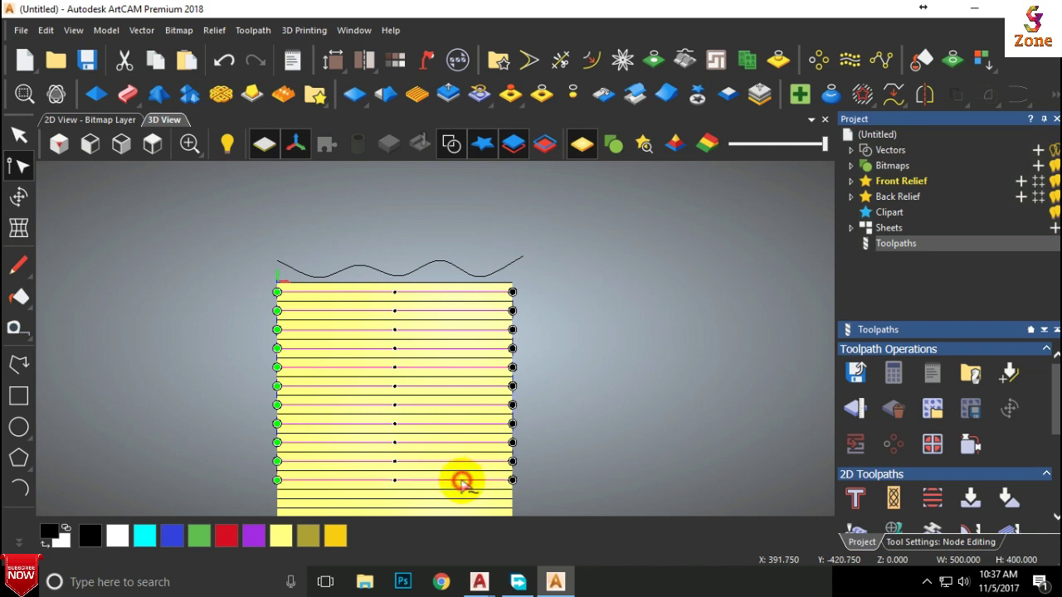
{"action": "left_click", "coordinate": [459, 498], "text": "shift"}
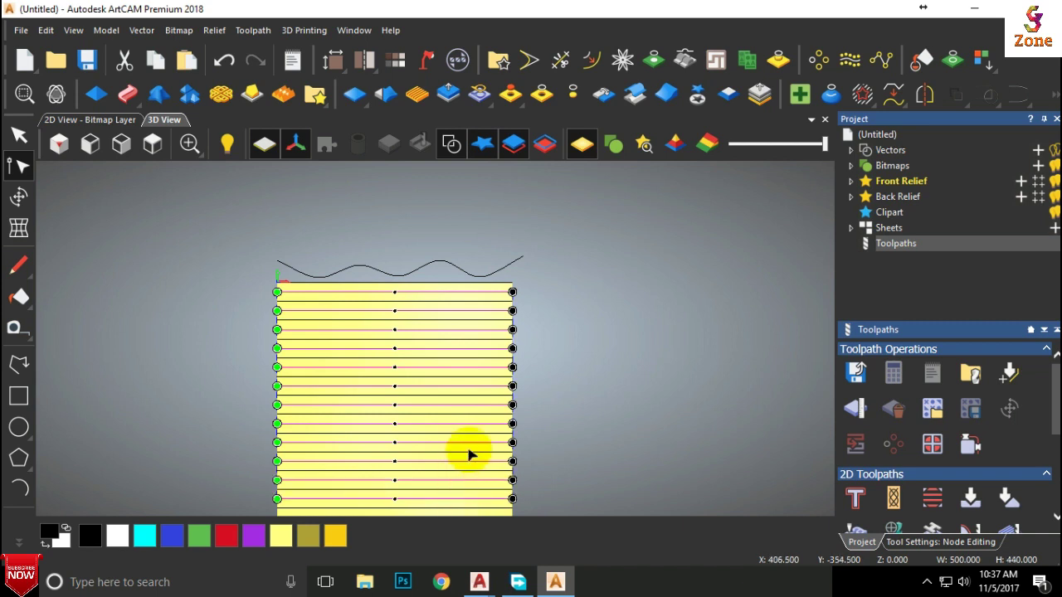
{"action": "scroll", "coordinate": [466, 465], "scroll_direction": "down", "scroll_amount": 1}
{"action": "left_click", "coordinate": [452, 481], "text": "shift"}
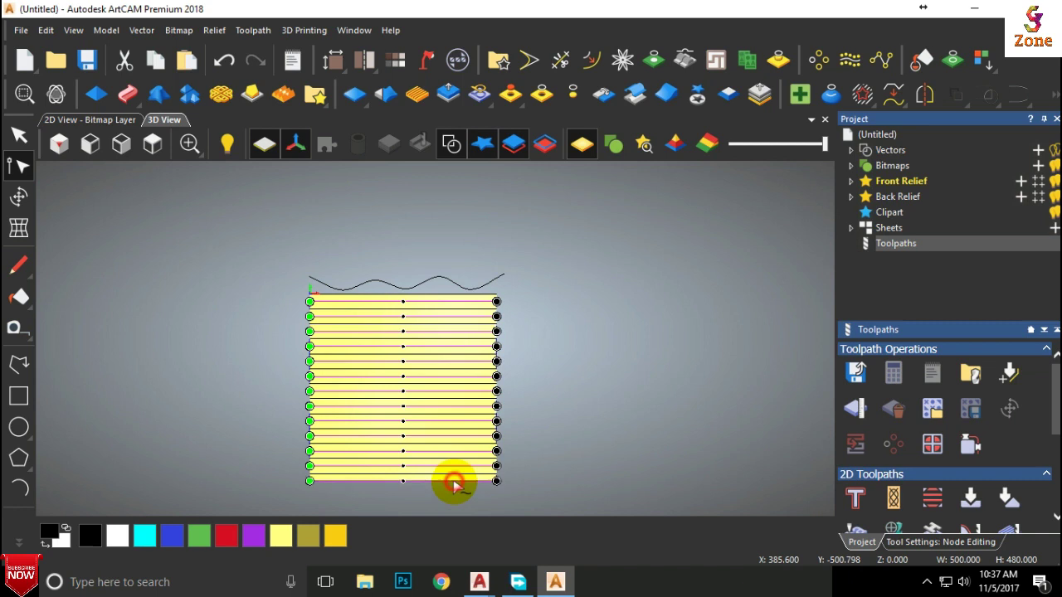
{"action": "right_click", "coordinate": [432, 303]}
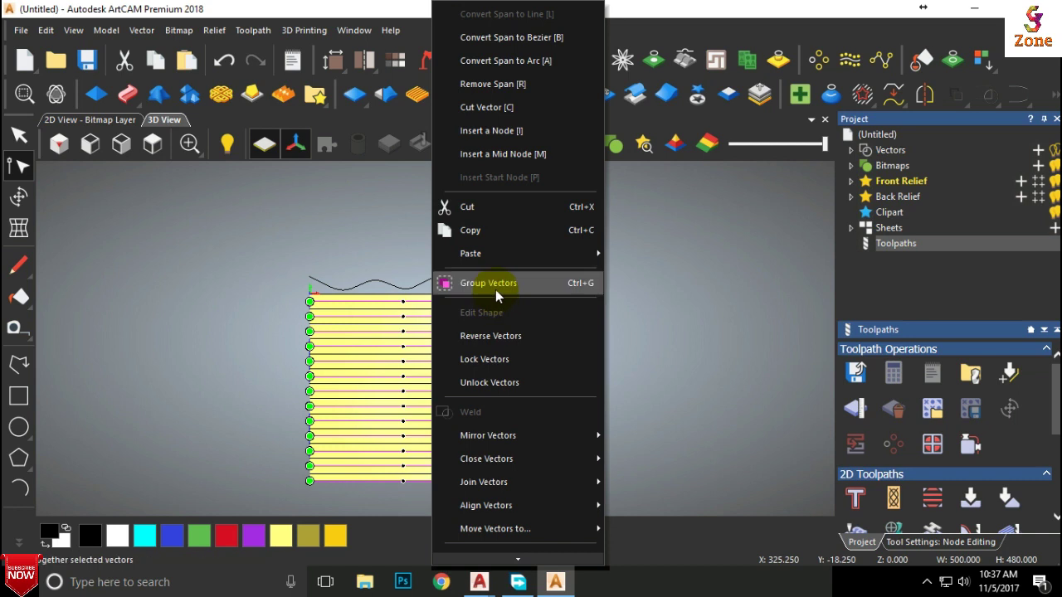
{"action": "left_click", "coordinate": [497, 337]}
{"action": "left_click", "coordinate": [564, 310]}
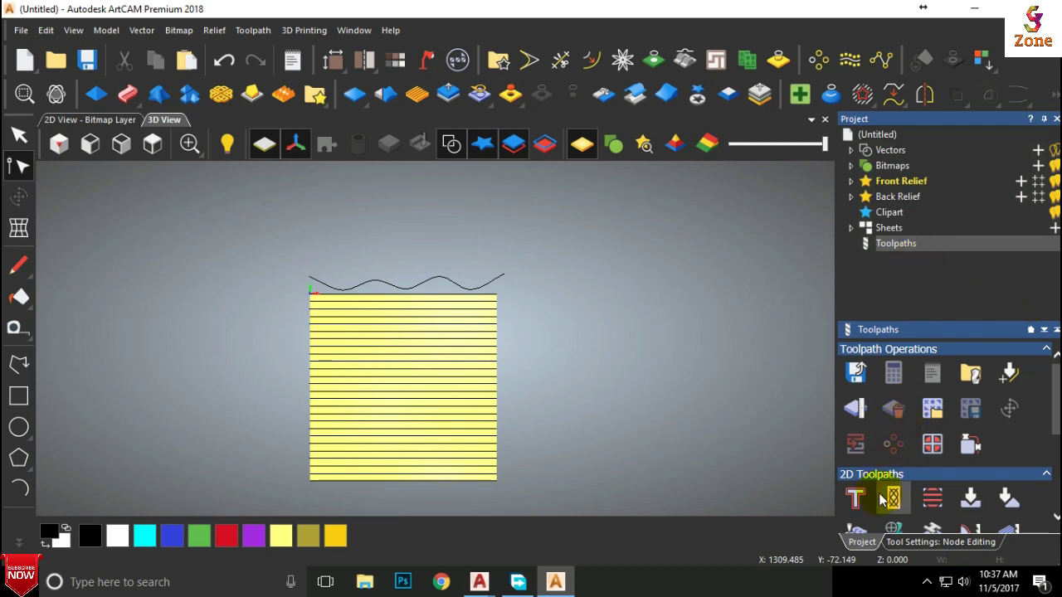
Start a Fluting toolpath with a start depth of 0.2 mm and a finish depth of 5 mm
{"action": "left_click", "coordinate": [935, 411]}
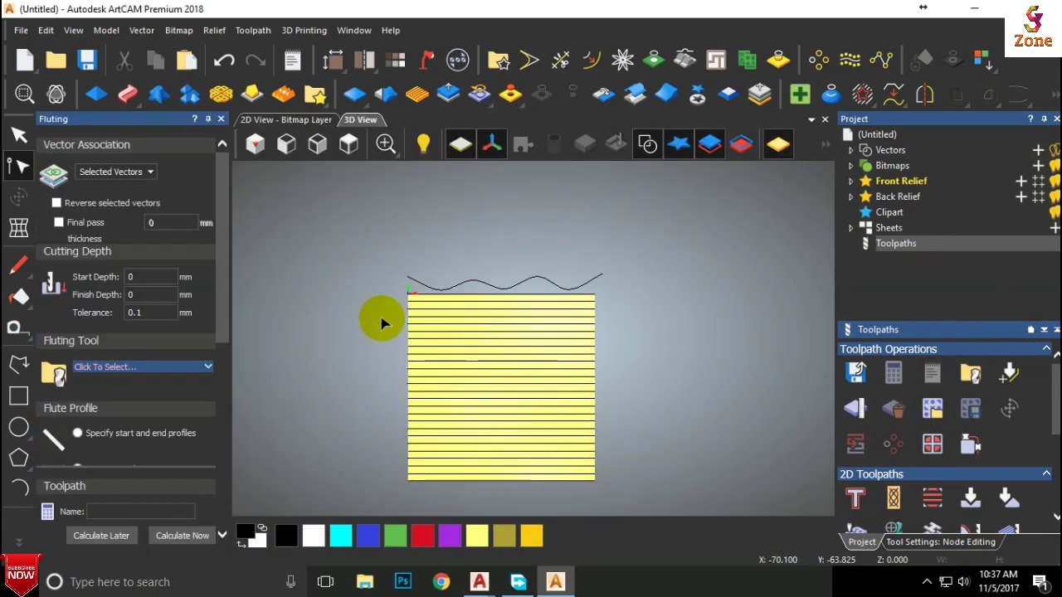
{"action": "double_click", "coordinate": [141, 295]}
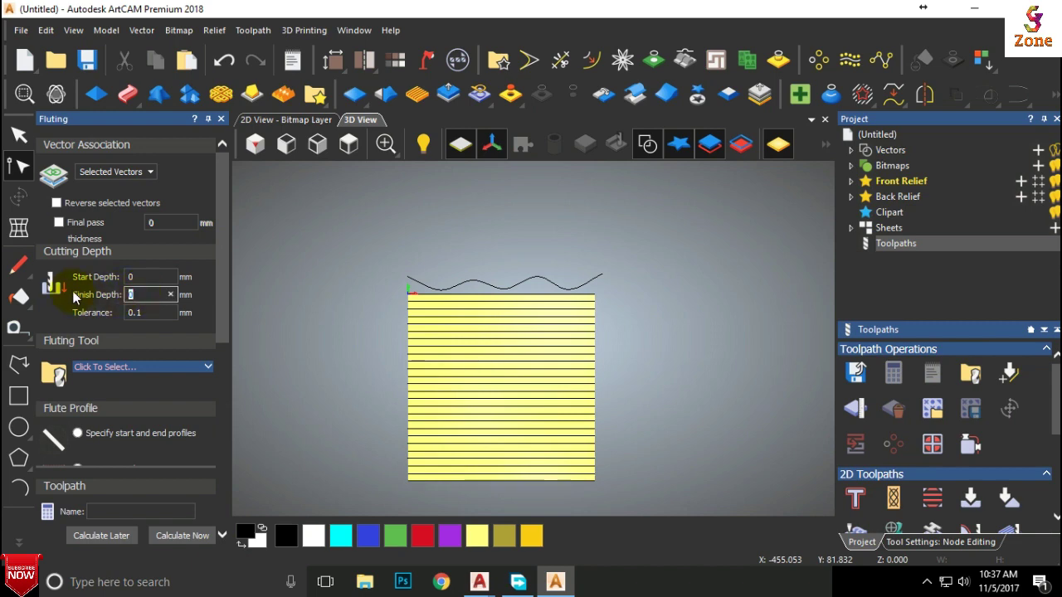
{"action": "key", "text": "shift+Tab"}
{"action": "type", "text": "0.2"}
Choose the Ball Nose 6 mm from the wood or plastic 3D finishing tools as the fluting tool
{"action": "left_click", "coordinate": [149, 371]}
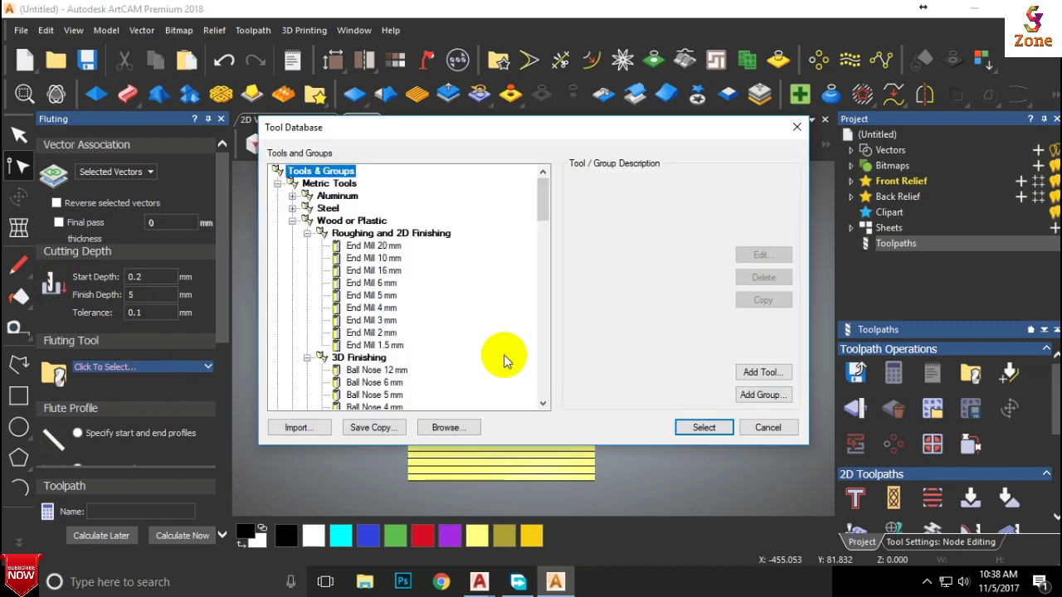
{"action": "scroll", "coordinate": [390, 340], "scroll_direction": "down", "scroll_amount": 1}
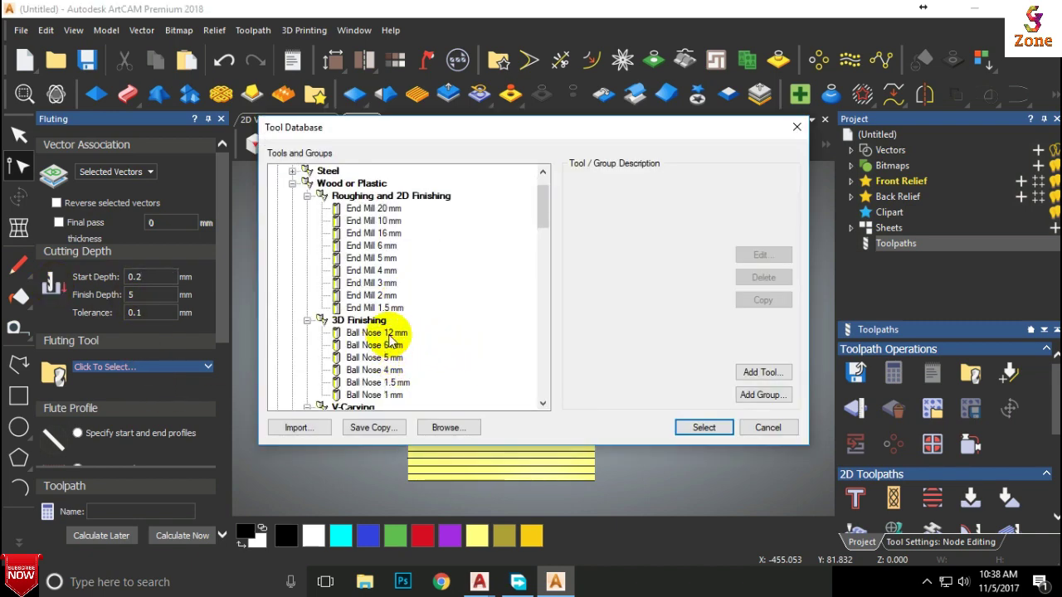
{"action": "left_click", "coordinate": [388, 335]}
{"action": "left_click", "coordinate": [389, 345]}
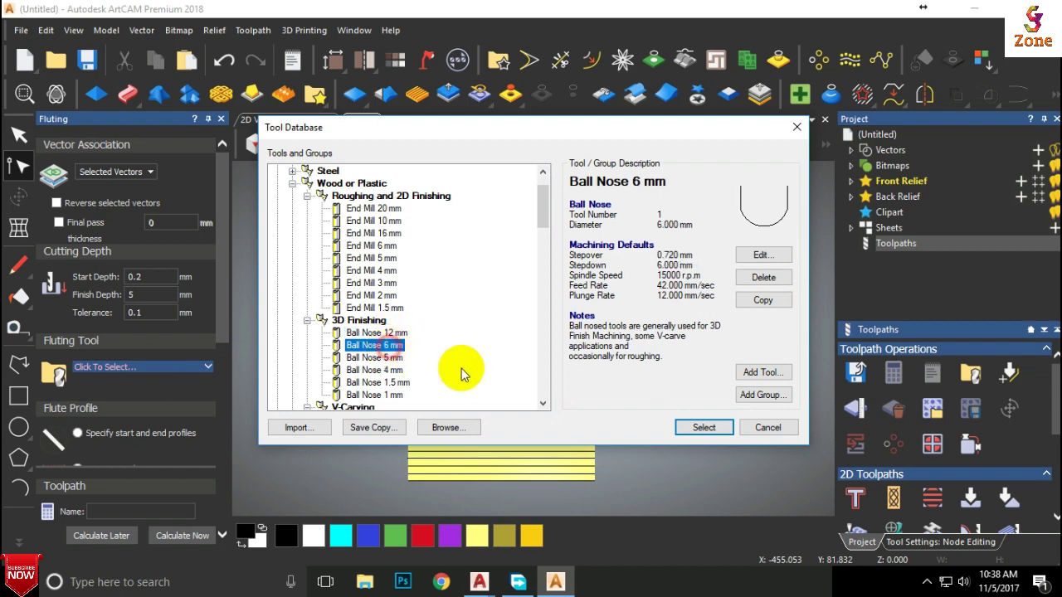
{"action": "left_click", "coordinate": [704, 427]}
Assign the wavy curve above the square as the Z control vector of the flute profile
{"action": "scroll", "coordinate": [189, 379], "scroll_direction": "down", "scroll_amount": 2}
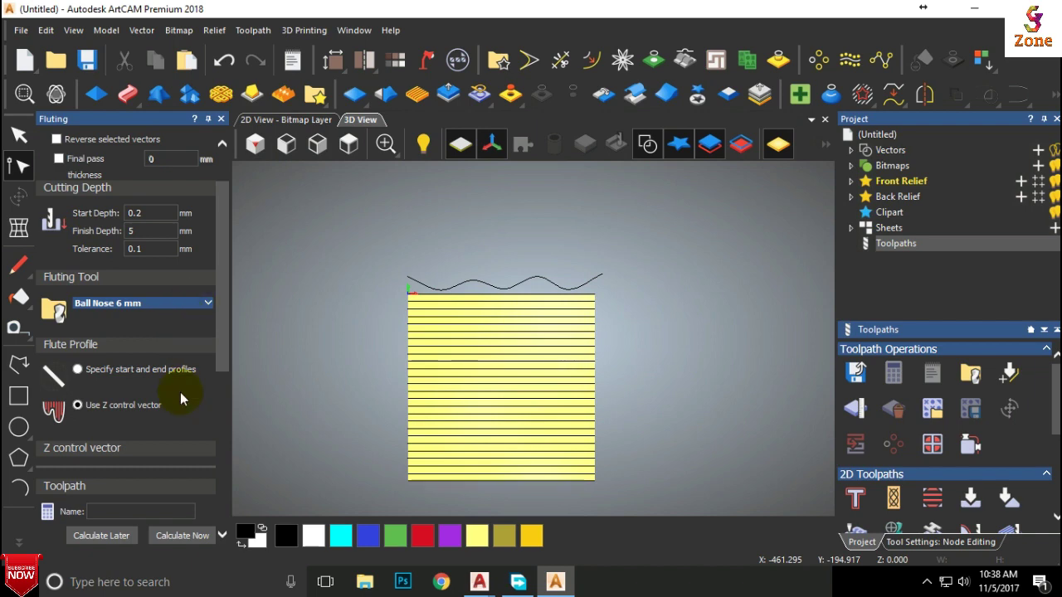
{"action": "scroll", "coordinate": [183, 398], "scroll_direction": "down", "scroll_amount": 2}
{"action": "left_click", "coordinate": [75, 412]}
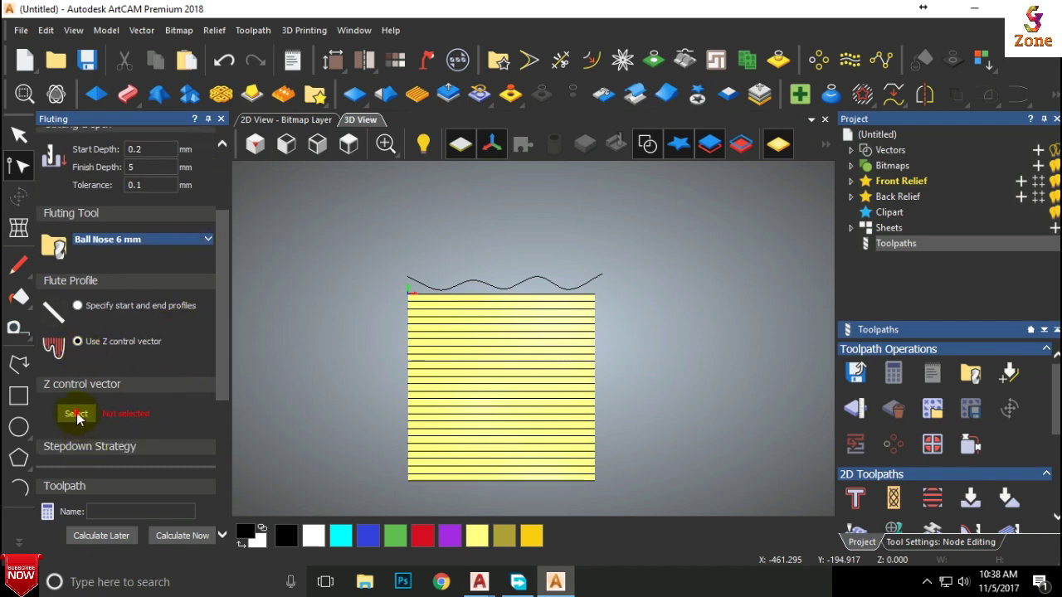
{"action": "left_click", "coordinate": [442, 290]}
{"action": "left_click", "coordinate": [76, 413]}
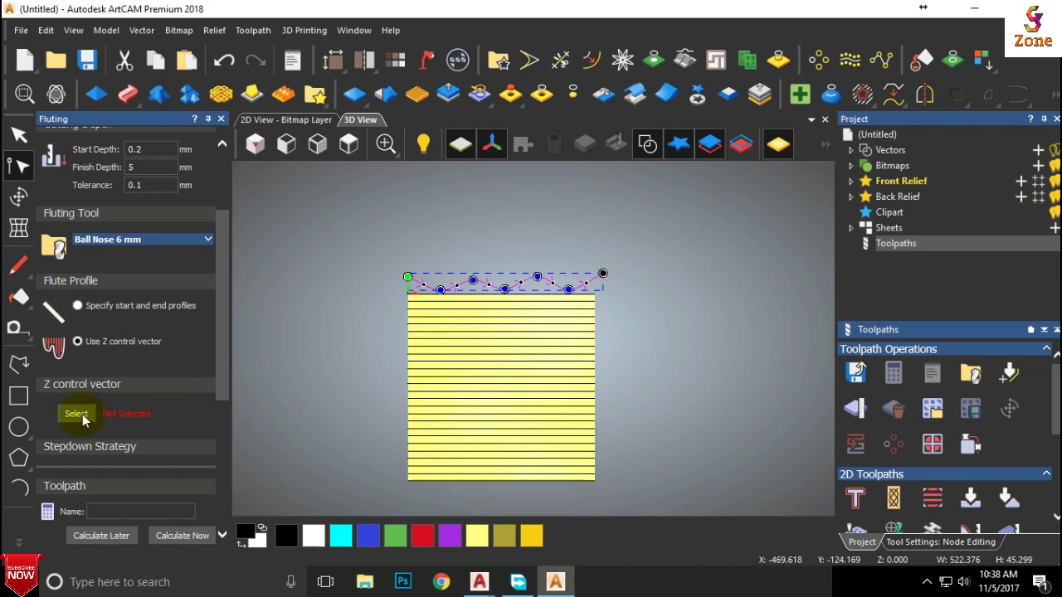
Define the fluting material with a thickness of 12 mm, keeping the Scale stepdown strategy and a zero top offset
{"action": "scroll", "coordinate": [164, 374], "scroll_direction": "down", "scroll_amount": 6}
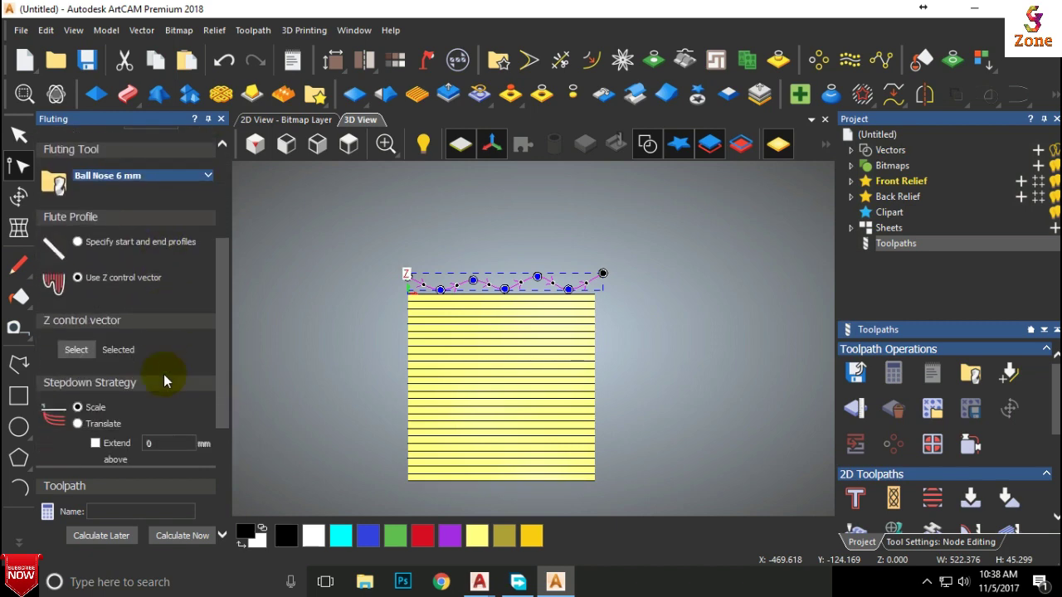
{"action": "scroll", "coordinate": [174, 400], "scroll_direction": "down", "scroll_amount": 2}
{"action": "left_click", "coordinate": [207, 381]}
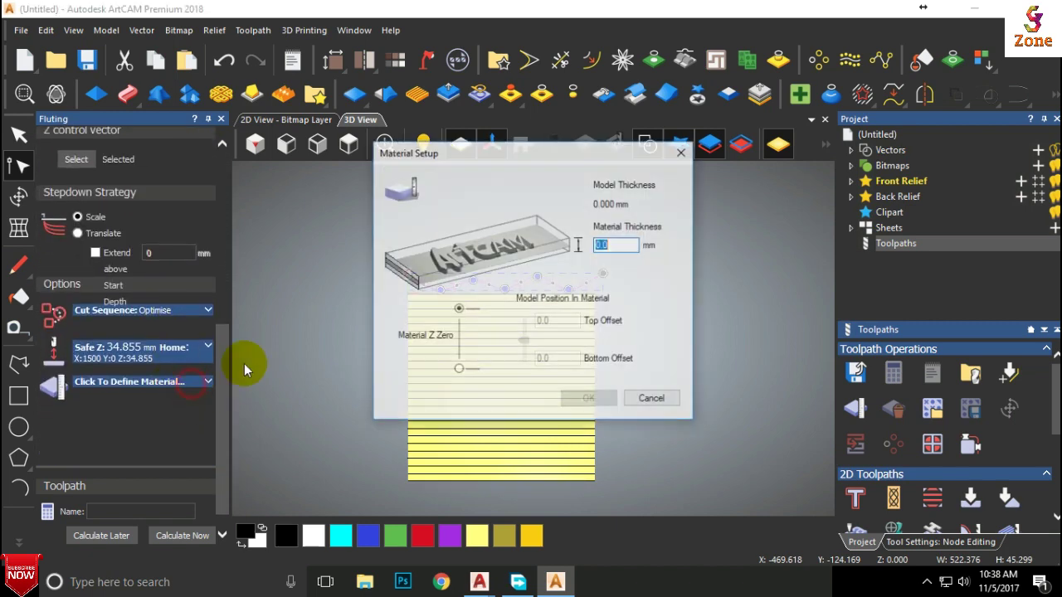
{"action": "type", "text": "1"}
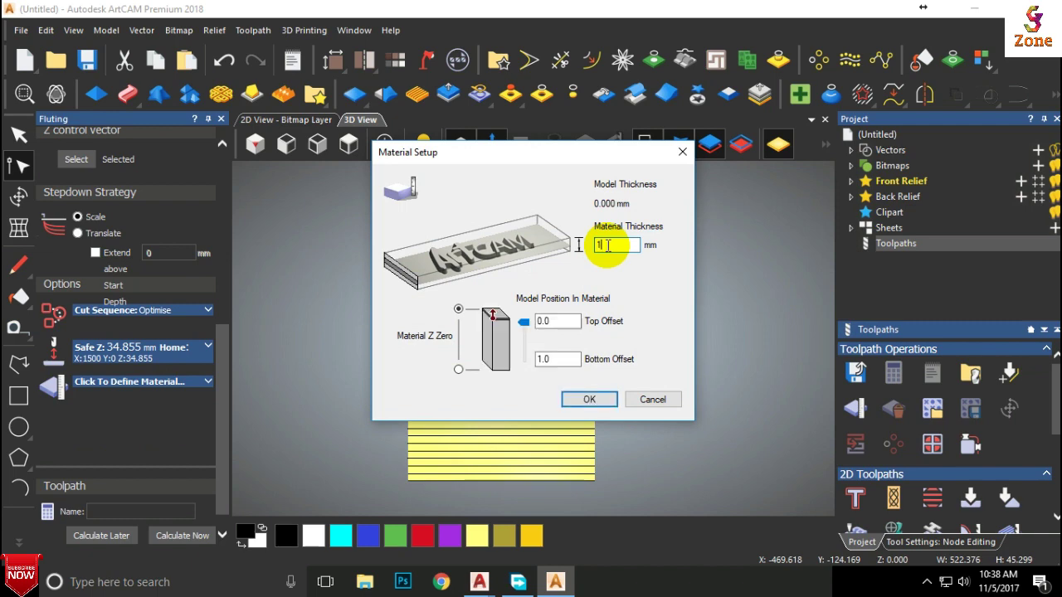
{"action": "type", "text": "2"}
{"action": "left_click", "coordinate": [589, 399]}
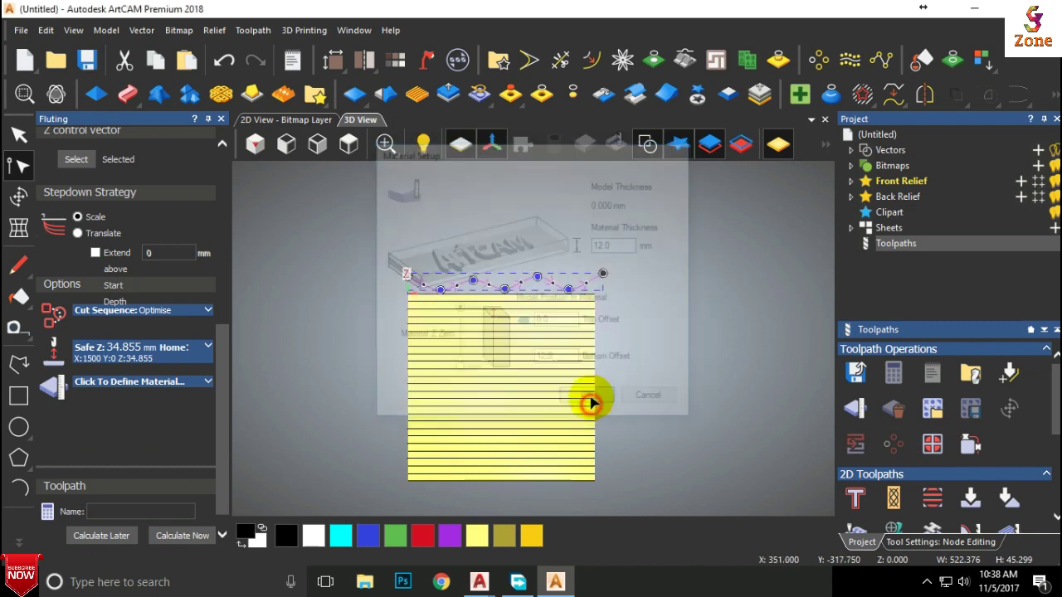
Select all the horizontal lines in the square without the wavy curve, calculate the fluting toolpath, and close its settings
{"action": "left_click", "coordinate": [677, 224]}
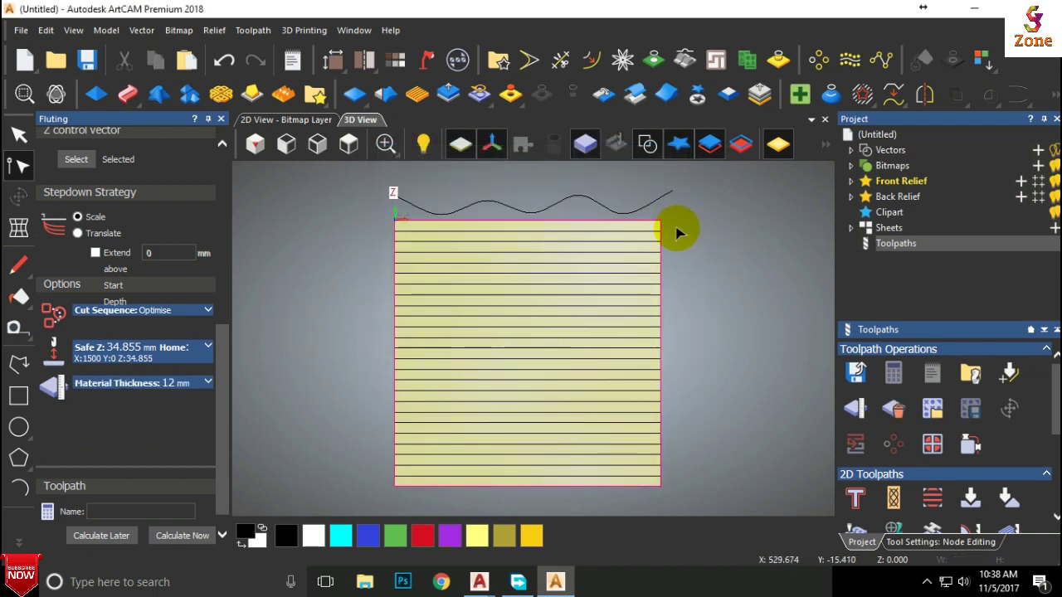
{"action": "left_click_drag", "start_coordinate": [677, 262], "coordinate": [605, 508]}
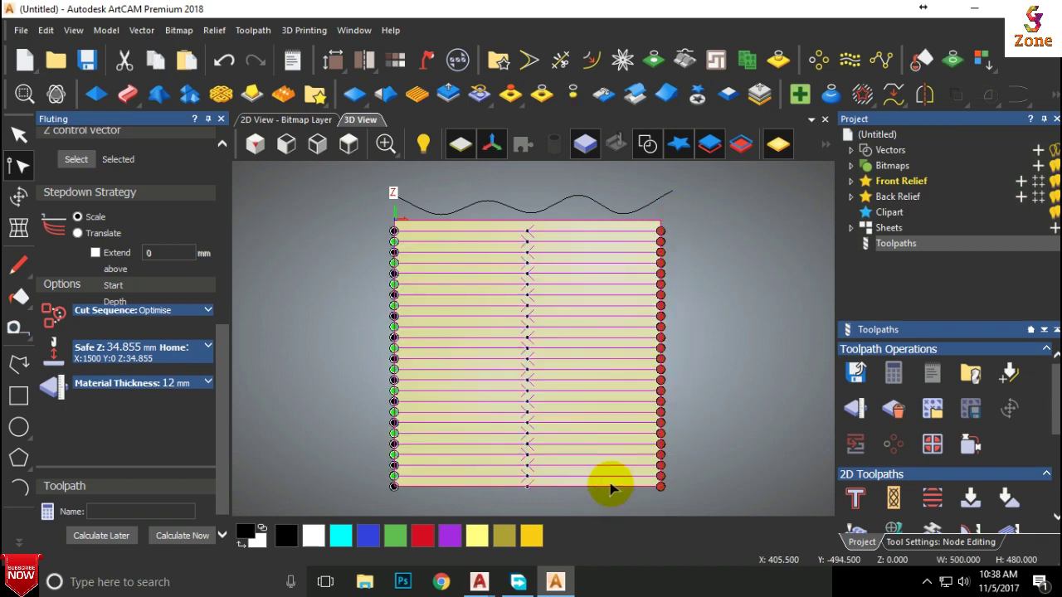
{"action": "left_click", "coordinate": [185, 535]}
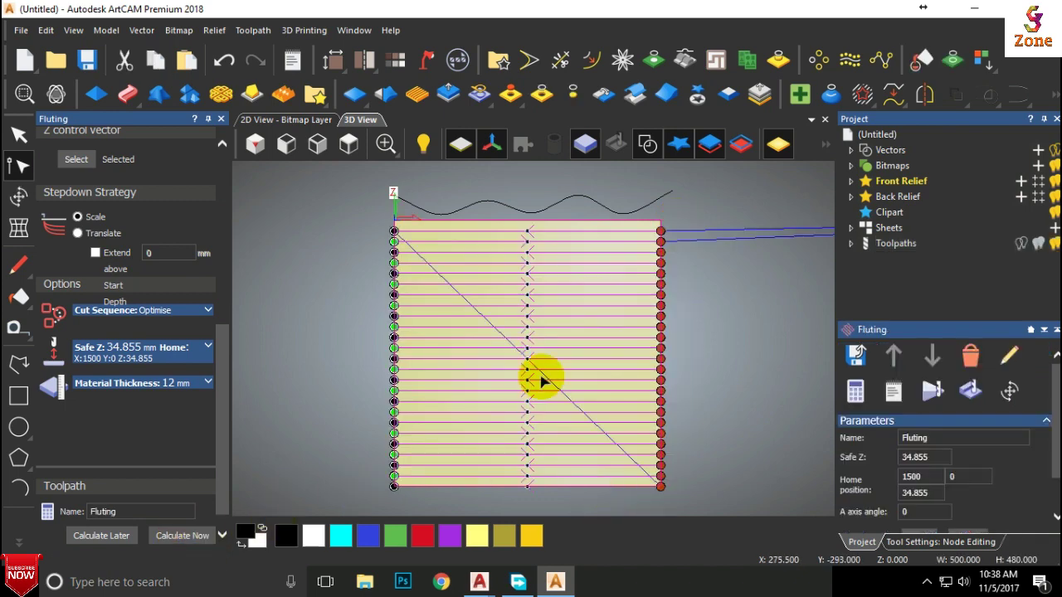
{"action": "left_click", "coordinate": [221, 121]}
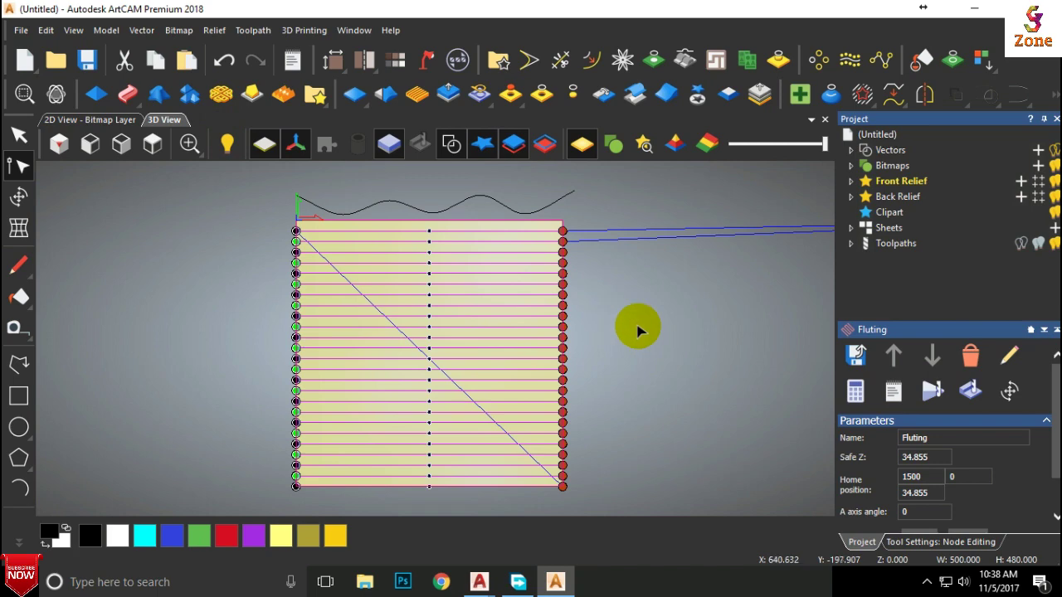
Simulate the fluting toolpath on the whole model at Standard resolution in an isometric view
{"action": "left_click", "coordinate": [933, 390]}
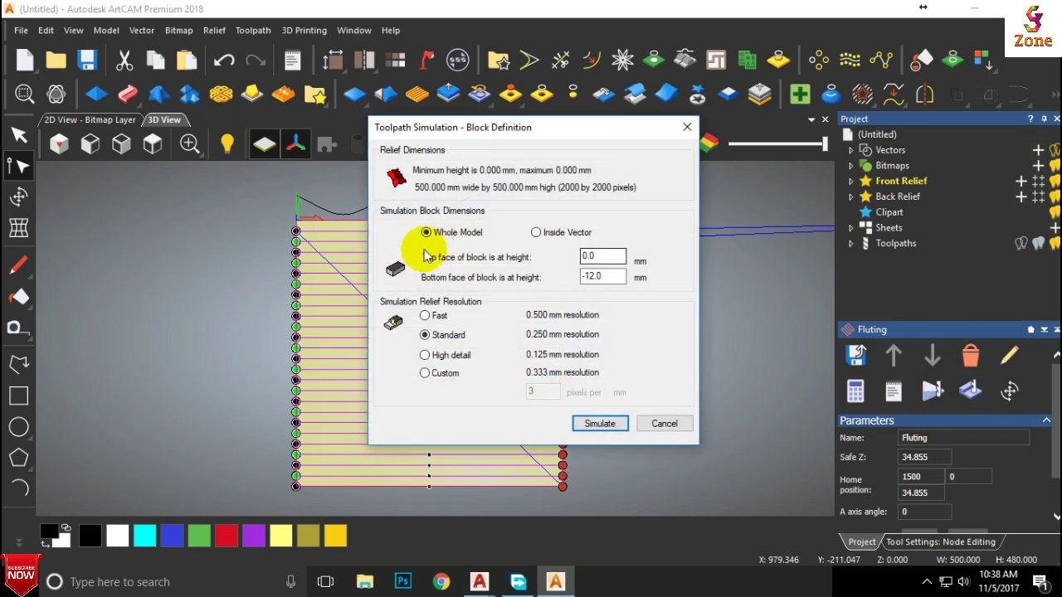
{"action": "left_click", "coordinate": [586, 423]}
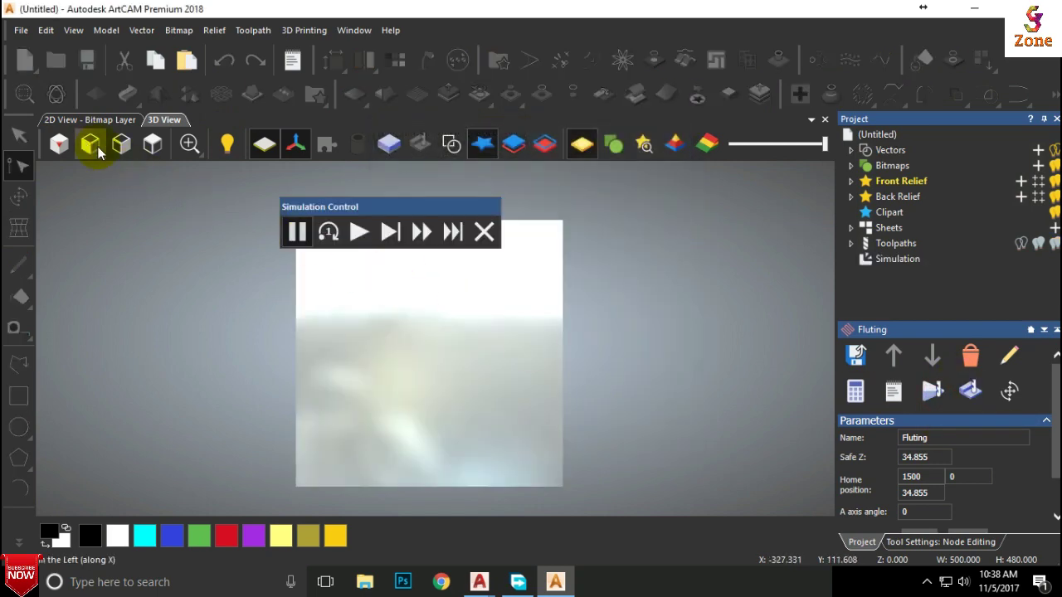
{"action": "left_click", "coordinate": [91, 149]}
{"action": "left_click", "coordinate": [357, 233]}
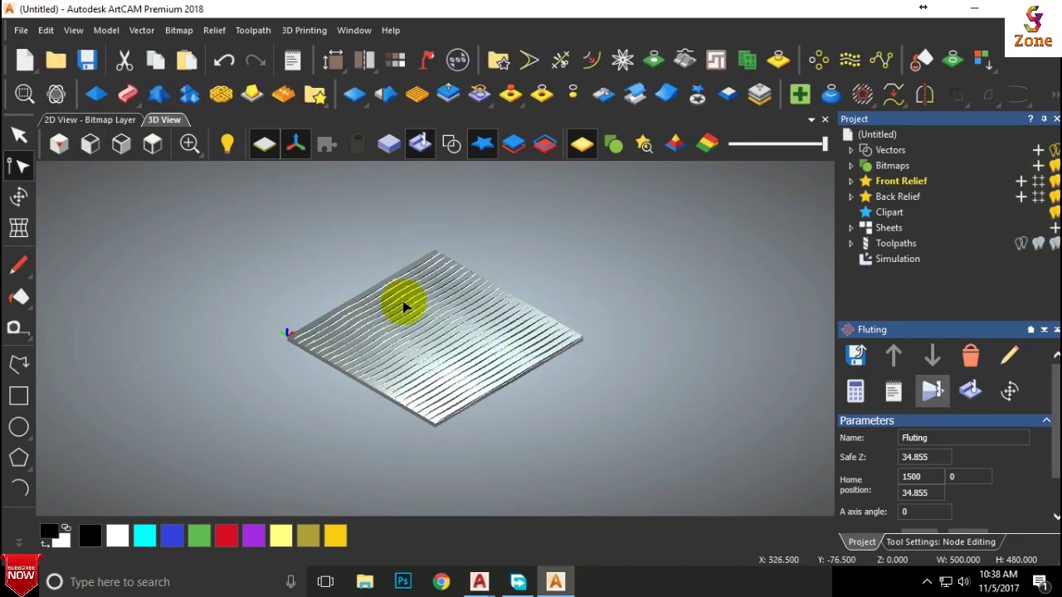
Examine the simulated flutes from several angles and from directly above
{"action": "right_click_drag", "start_coordinate": [404, 308], "coordinate": [569, 341]}
{"action": "left_click_drag", "start_coordinate": [569, 336], "coordinate": [274, 332]}
{"action": "right_click_drag", "start_coordinate": [274, 332], "coordinate": [390, 324]}
{"action": "scroll", "coordinate": [434, 324], "scroll_direction": "down", "scroll_amount": 10}
{"action": "left_click_drag", "start_coordinate": [592, 374], "coordinate": [510, 484]}
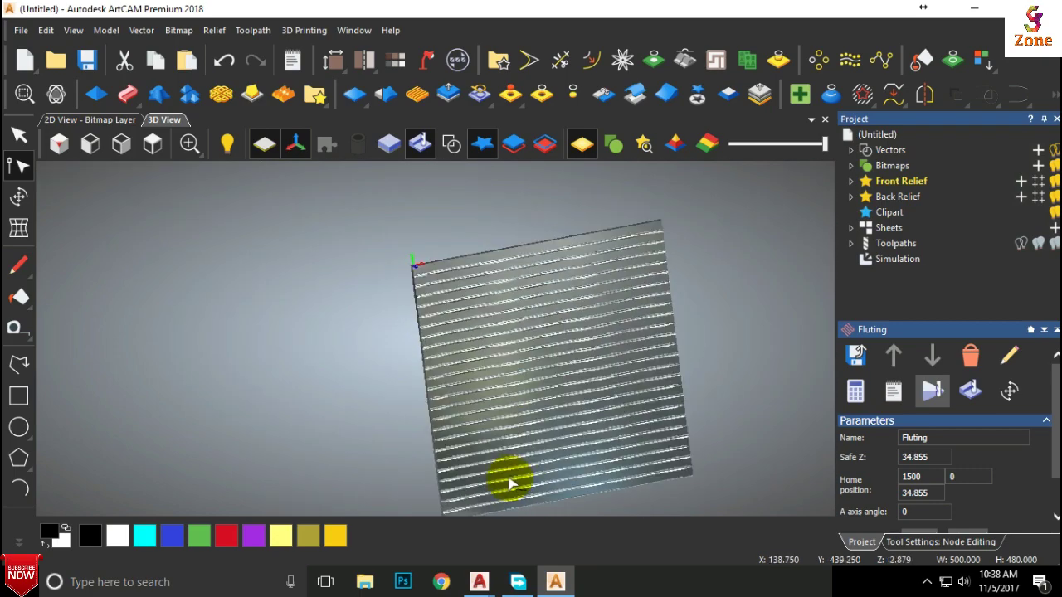
{"action": "left_click", "coordinate": [152, 146]}
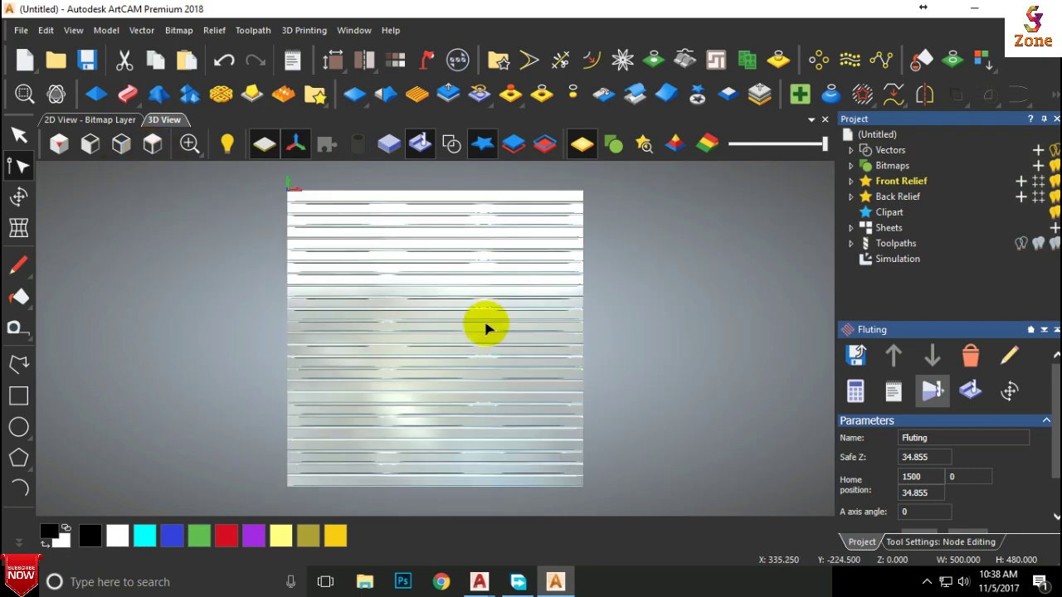
{"action": "scroll", "coordinate": [933, 506], "scroll_direction": "down", "scroll_amount": 1}
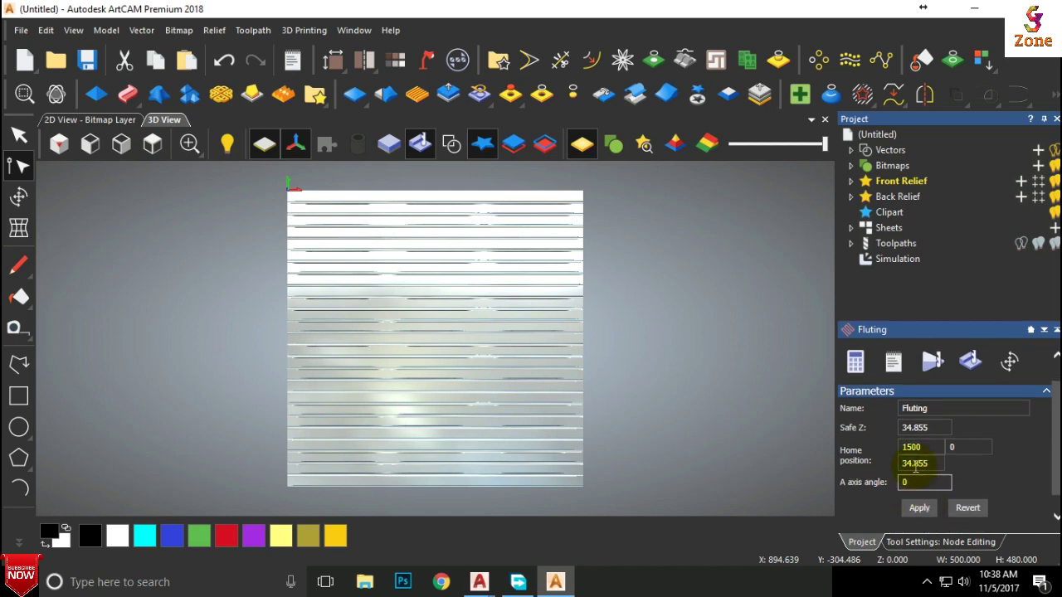
Turn on Depth Colour for the simulation rendering and colour the cut flutes red
{"action": "left_click", "coordinate": [897, 264]}
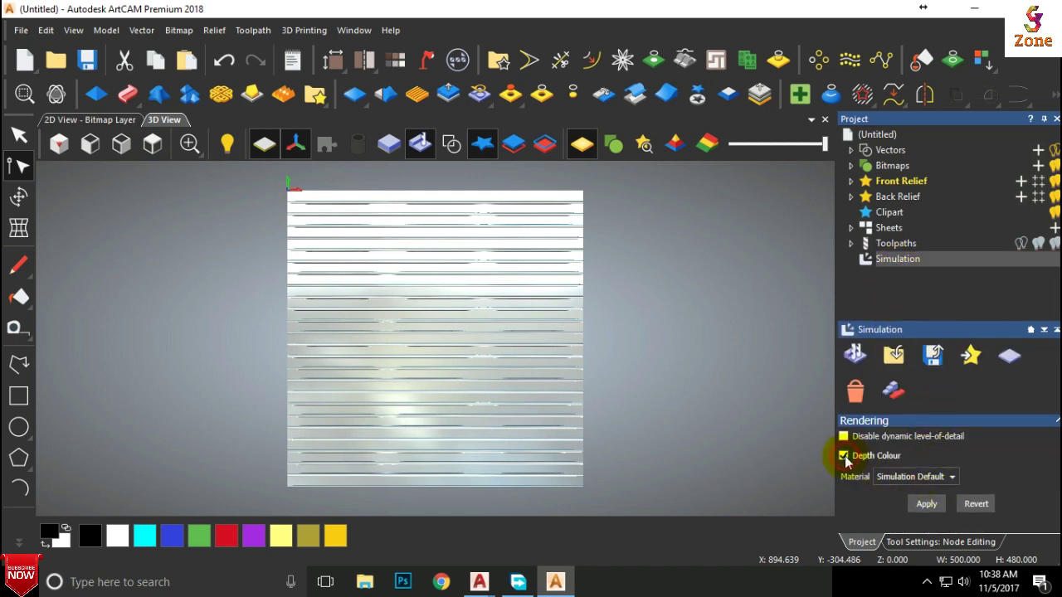
{"action": "left_click", "coordinate": [927, 505]}
{"action": "left_click_drag", "start_coordinate": [450, 407], "coordinate": [458, 330]}
{"action": "scroll", "coordinate": [459, 330], "scroll_direction": "up", "scroll_amount": 5}
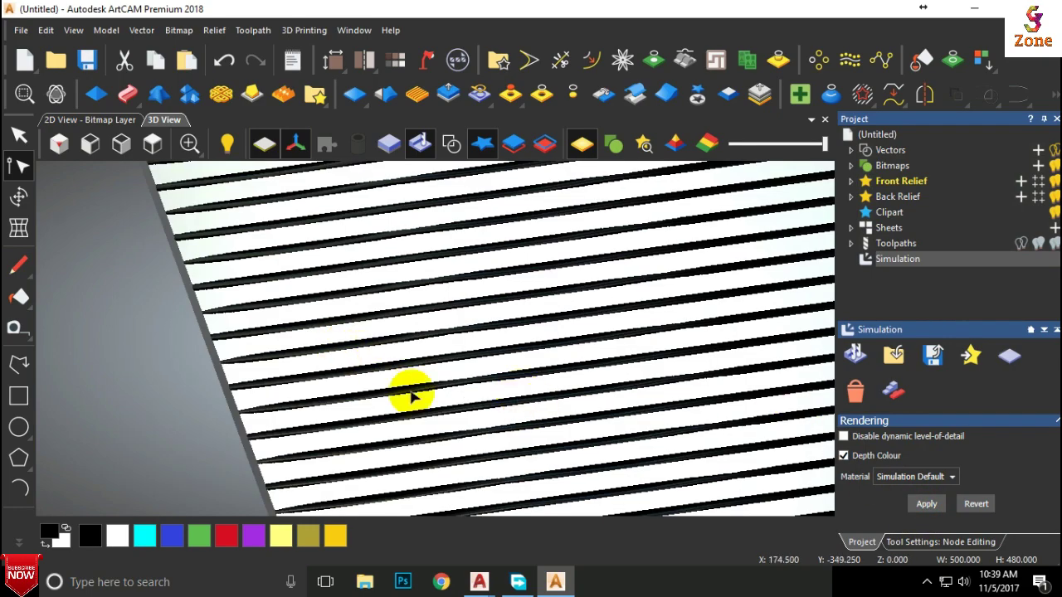
{"action": "left_click", "coordinate": [222, 537]}
{"action": "scroll", "coordinate": [490, 380], "scroll_direction": "down", "scroll_amount": 5}
{"action": "left_click_drag", "start_coordinate": [491, 380], "coordinate": [321, 257]}
{"action": "scroll", "coordinate": [322, 258], "scroll_direction": "up", "scroll_amount": 8}
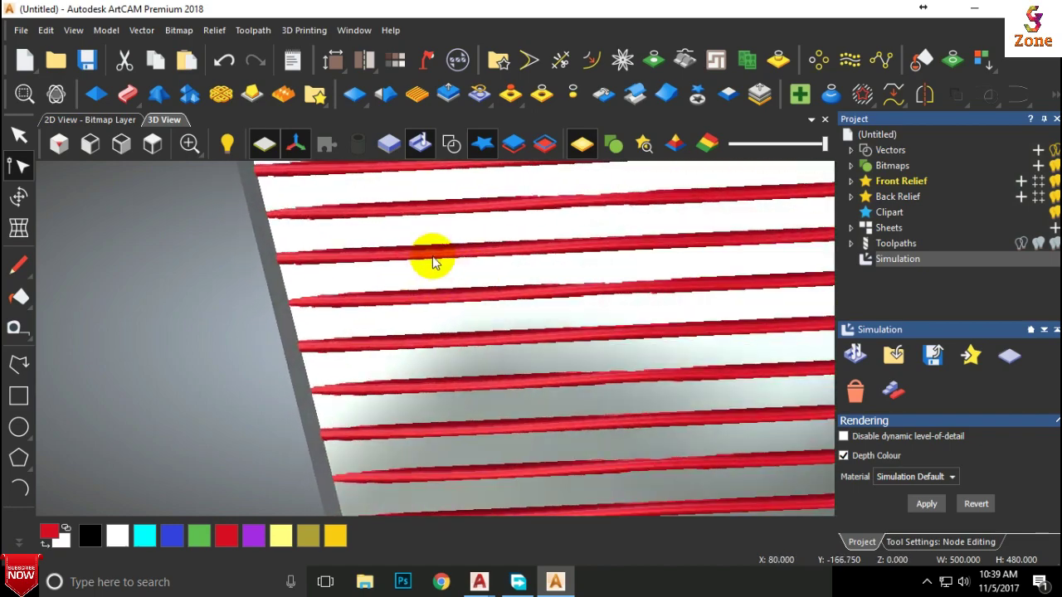
Examine the red-coloured flutes up close along the panel's edges, and look at the whole panel from directly above
{"action": "scroll", "coordinate": [339, 286], "scroll_direction": "down", "scroll_amount": 8}
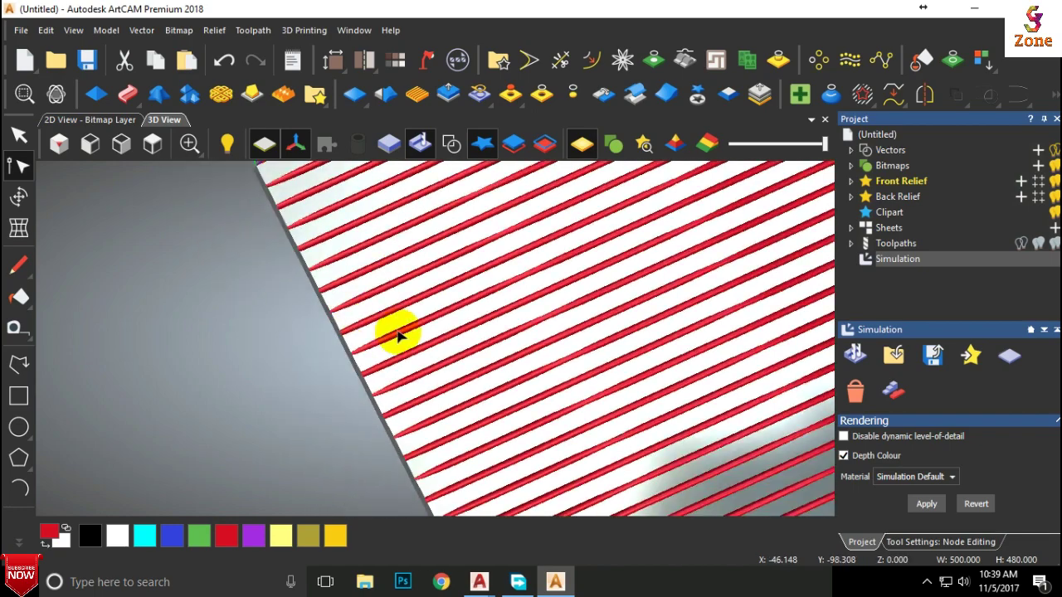
{"action": "scroll", "coordinate": [409, 203], "scroll_direction": "up", "scroll_amount": 6}
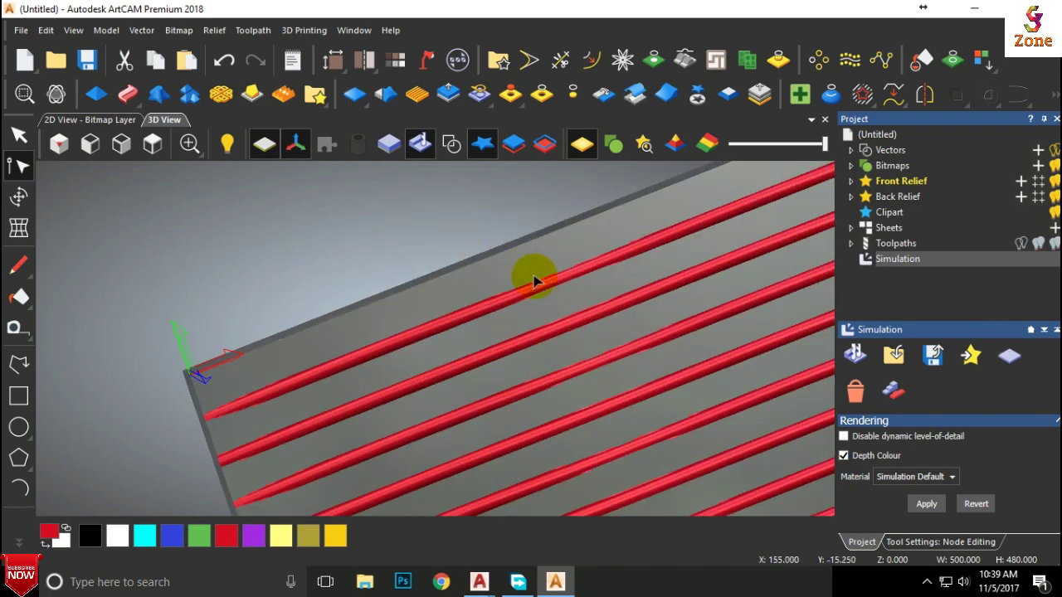
{"action": "scroll", "coordinate": [527, 234], "scroll_direction": "down", "scroll_amount": 8}
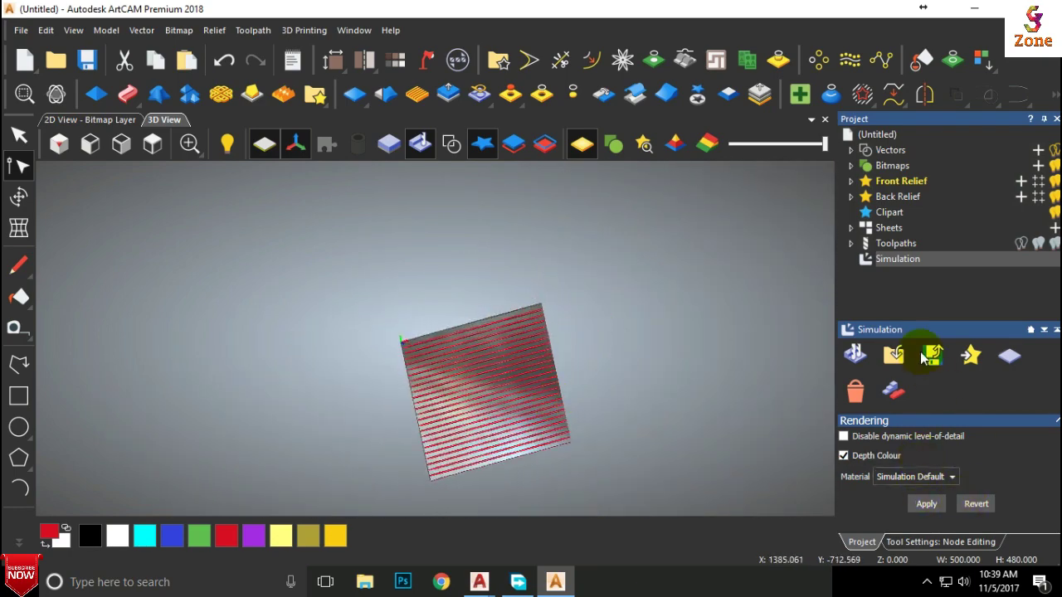
{"action": "left_click", "coordinate": [166, 147]}
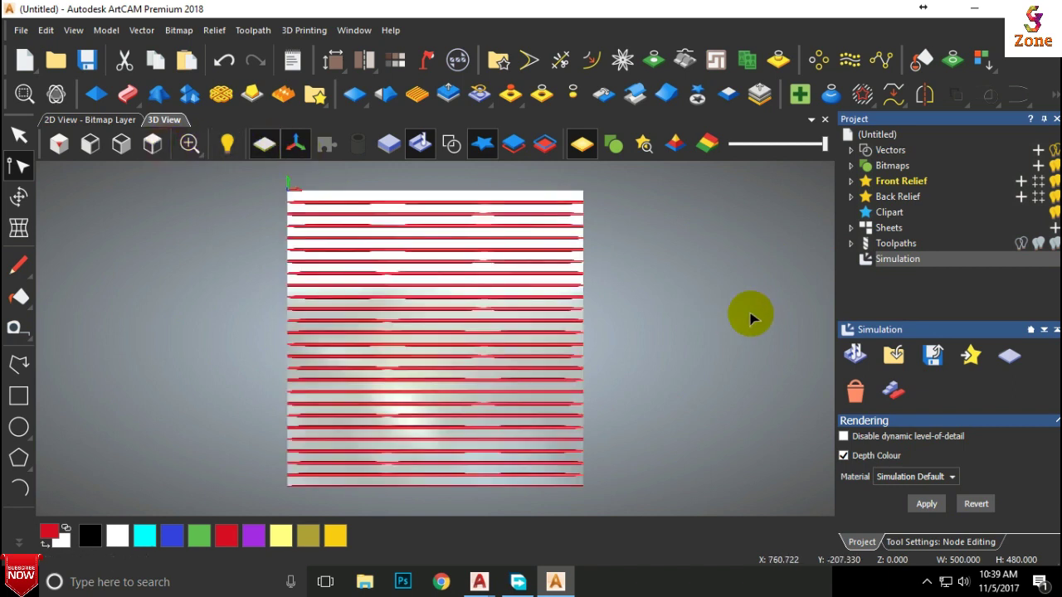
Delete the current simulation and reopen the Fluting toolpath for editing
{"action": "left_click", "coordinate": [871, 357]}
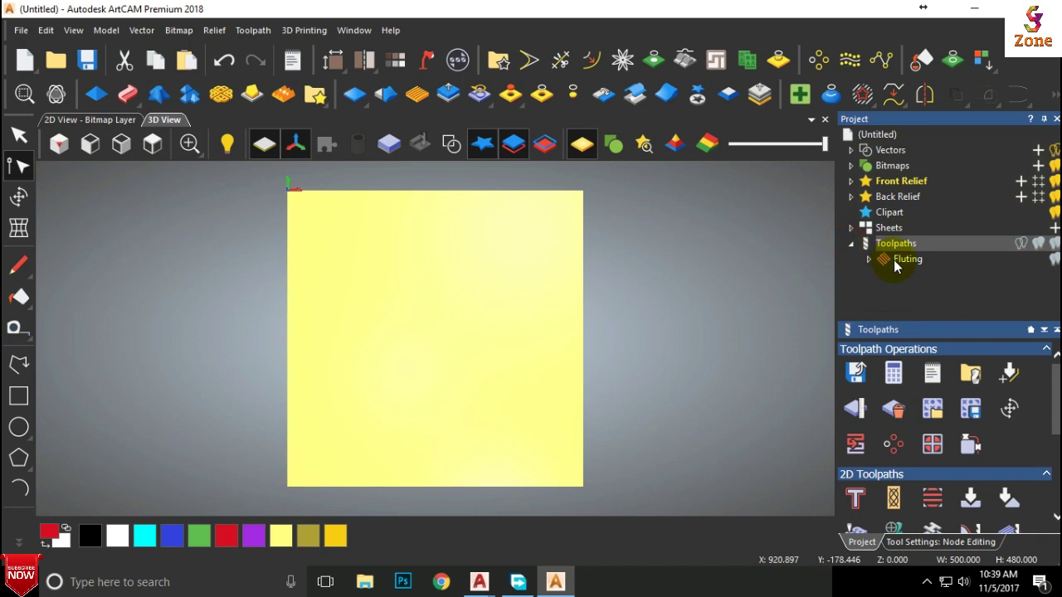
{"action": "right_click", "coordinate": [893, 260]}
{"action": "left_click", "coordinate": [929, 322]}
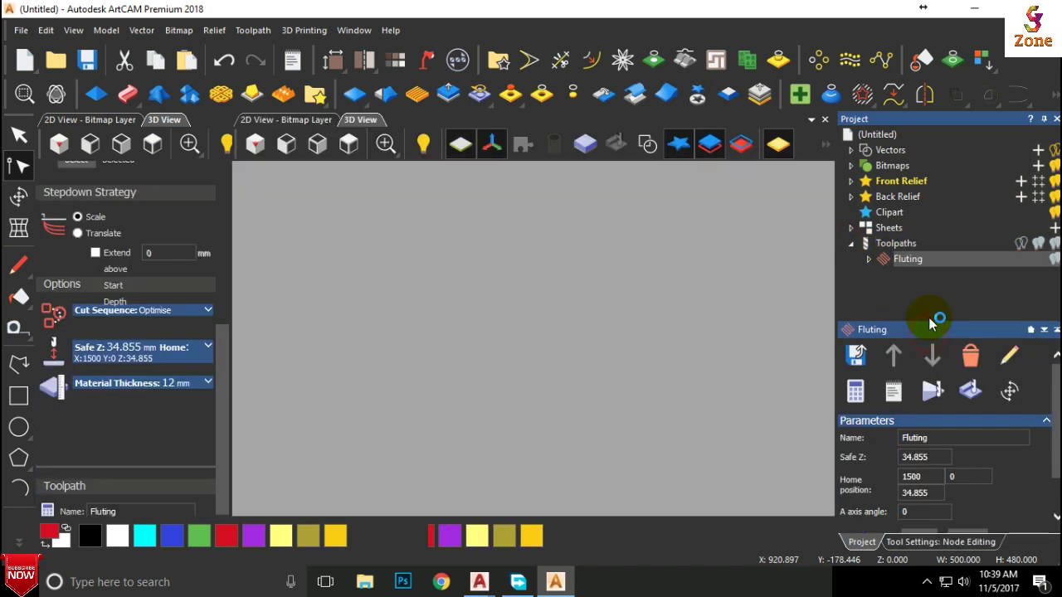
{"action": "left_click", "coordinate": [176, 377]}
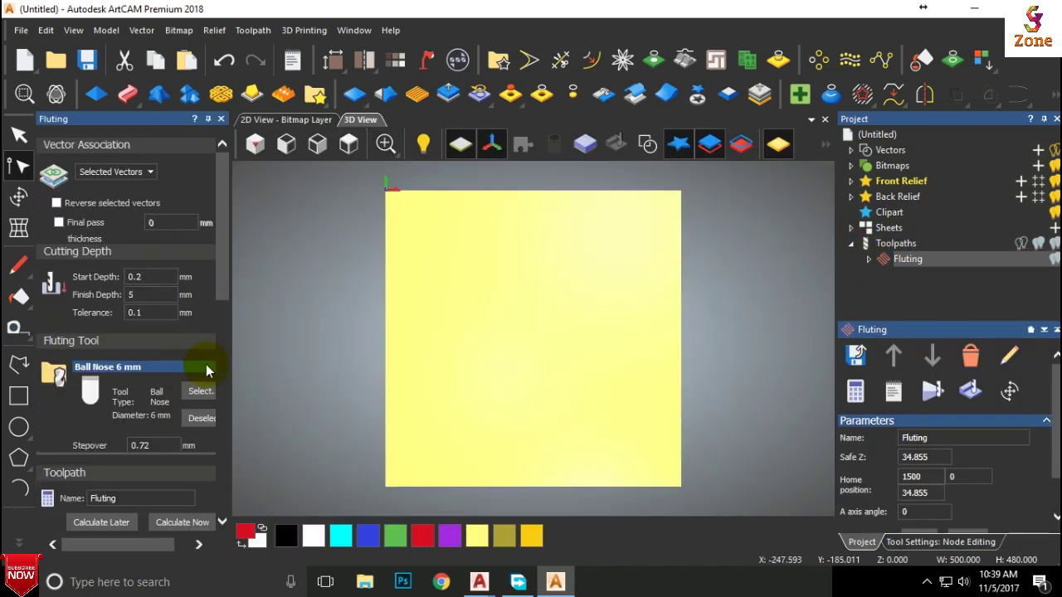
Change the fluting tool to Ball Nose 12 mm and recalculate the toolpath
{"action": "scroll", "coordinate": [174, 359], "scroll_direction": "down", "scroll_amount": 1}
{"action": "left_click", "coordinate": [198, 331]}
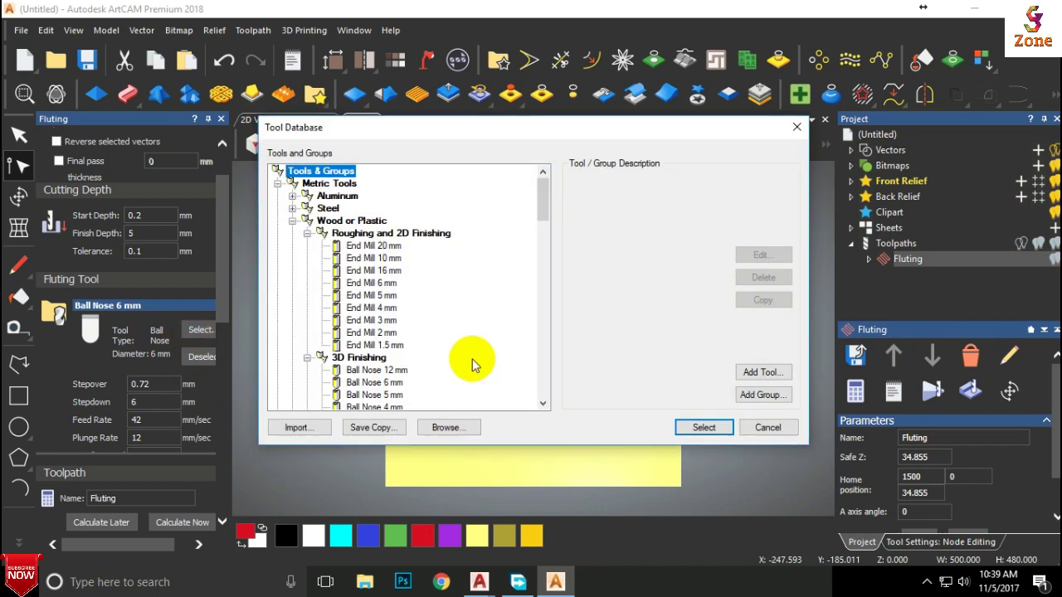
{"action": "left_click", "coordinate": [390, 370]}
{"action": "left_click", "coordinate": [702, 427]}
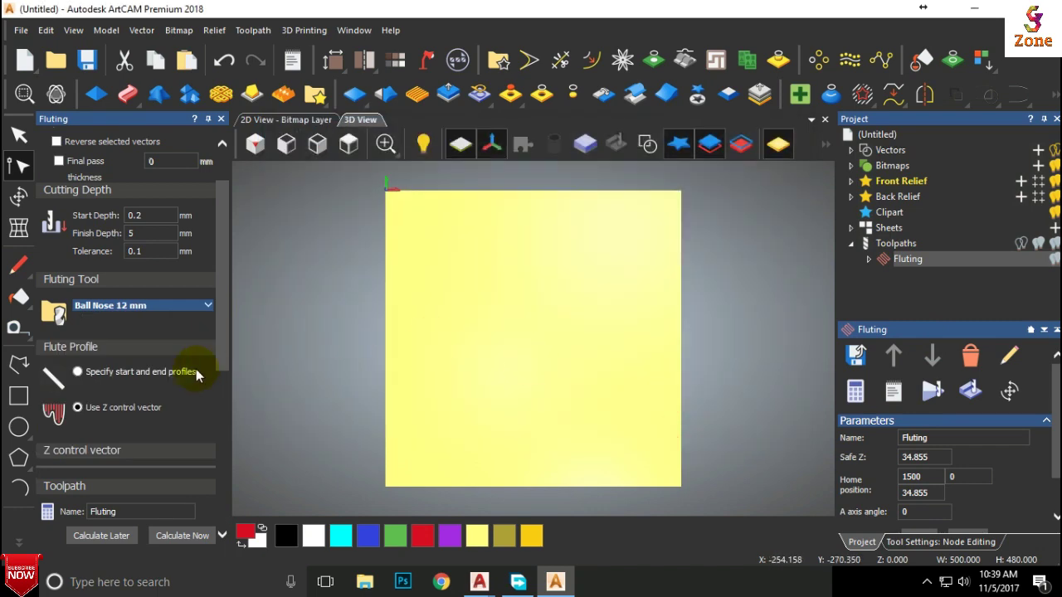
{"action": "scroll", "coordinate": [159, 381], "scroll_direction": "down", "scroll_amount": 1}
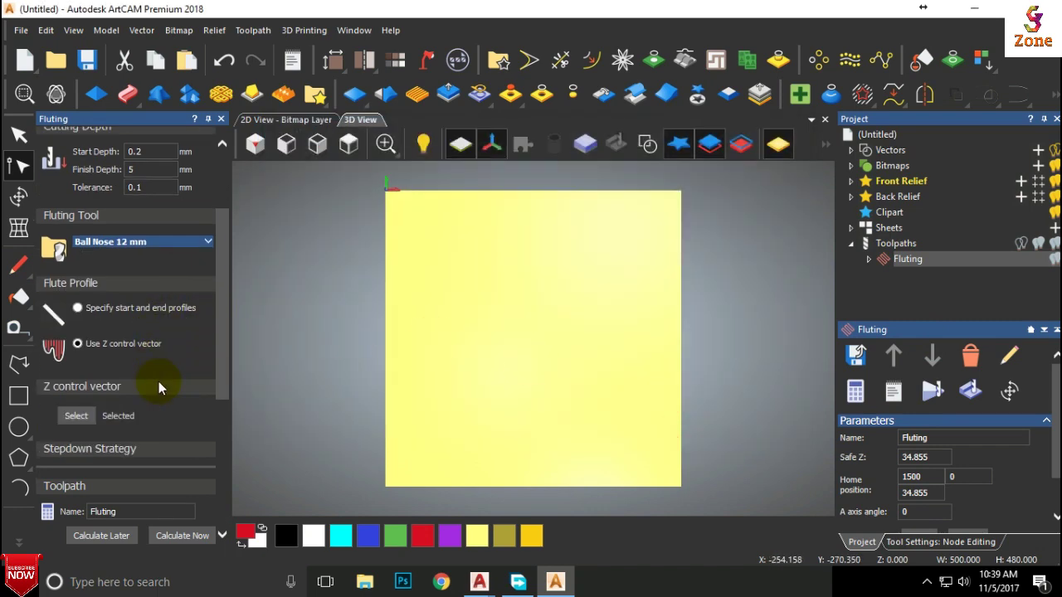
{"action": "scroll", "coordinate": [159, 381], "scroll_direction": "down", "scroll_amount": 3}
{"action": "left_click", "coordinate": [173, 536]}
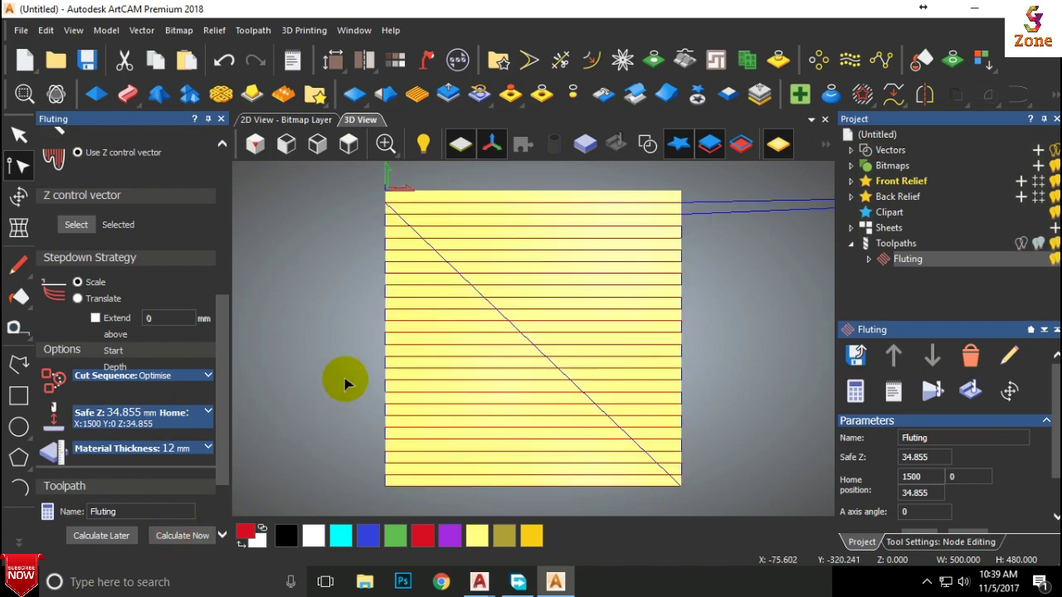
Simulate the recalculated fluting toolpath on the whole model at Standard resolution, running the playback at fast speed
{"action": "left_click", "coordinate": [966, 388]}
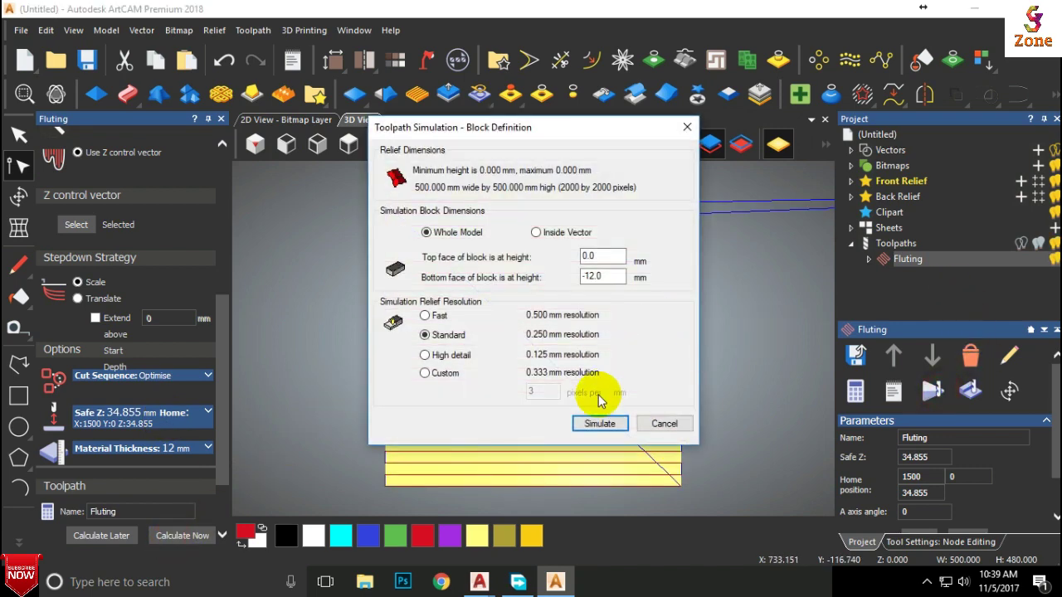
{"action": "left_click", "coordinate": [596, 422]}
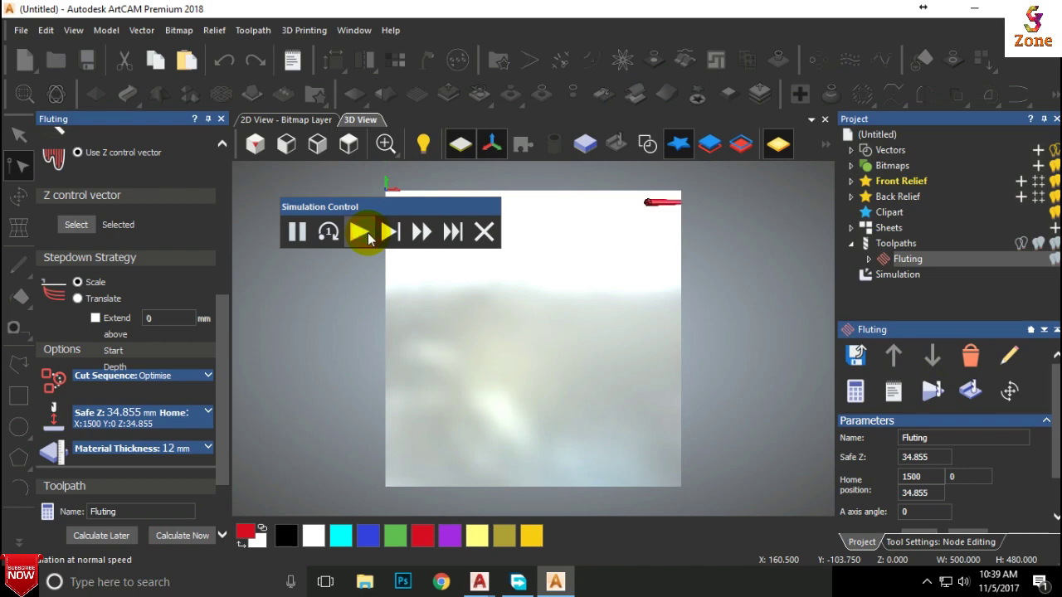
{"action": "left_click", "coordinate": [422, 233]}
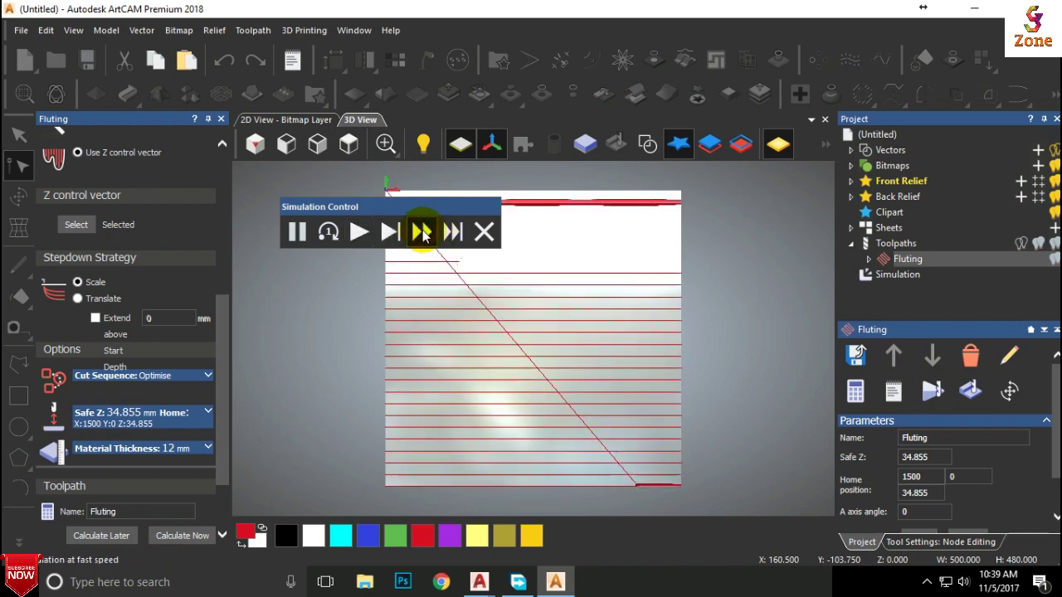
Examine the wider simulated flutes up close, from isometric angles and from directly above
{"action": "scroll", "coordinate": [465, 324], "scroll_direction": "up", "scroll_amount": 2}
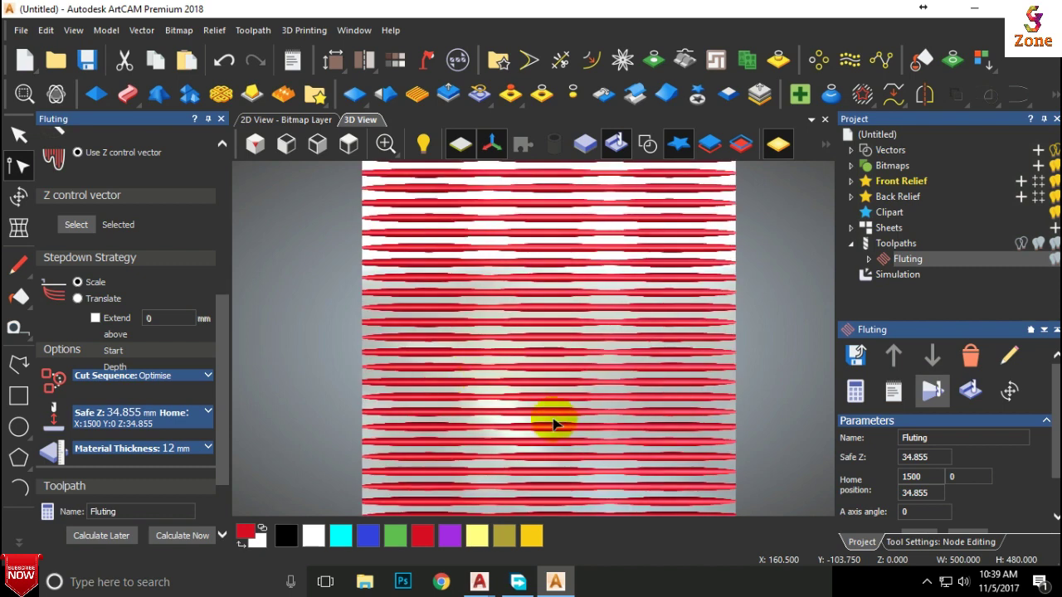
{"action": "left_click_drag", "start_coordinate": [486, 360], "coordinate": [540, 408]}
{"action": "left_click", "coordinate": [255, 142]}
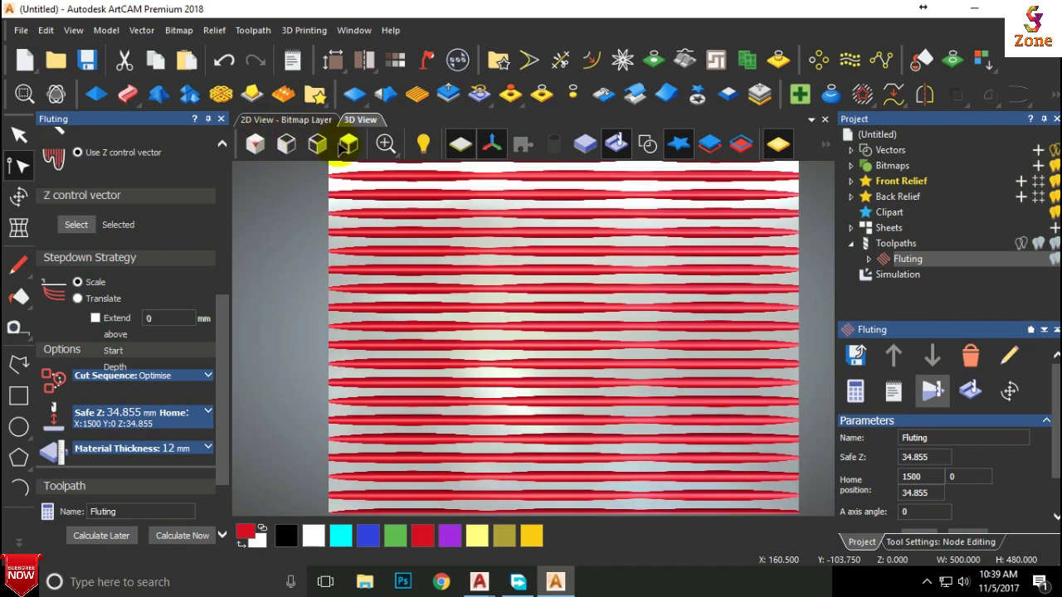
{"action": "left_click", "coordinate": [278, 147]}
{"action": "left_click", "coordinate": [256, 146]}
{"action": "scroll", "coordinate": [464, 339], "scroll_direction": "up", "scroll_amount": 5}
{"action": "left_click_drag", "start_coordinate": [464, 338], "coordinate": [422, 268]}
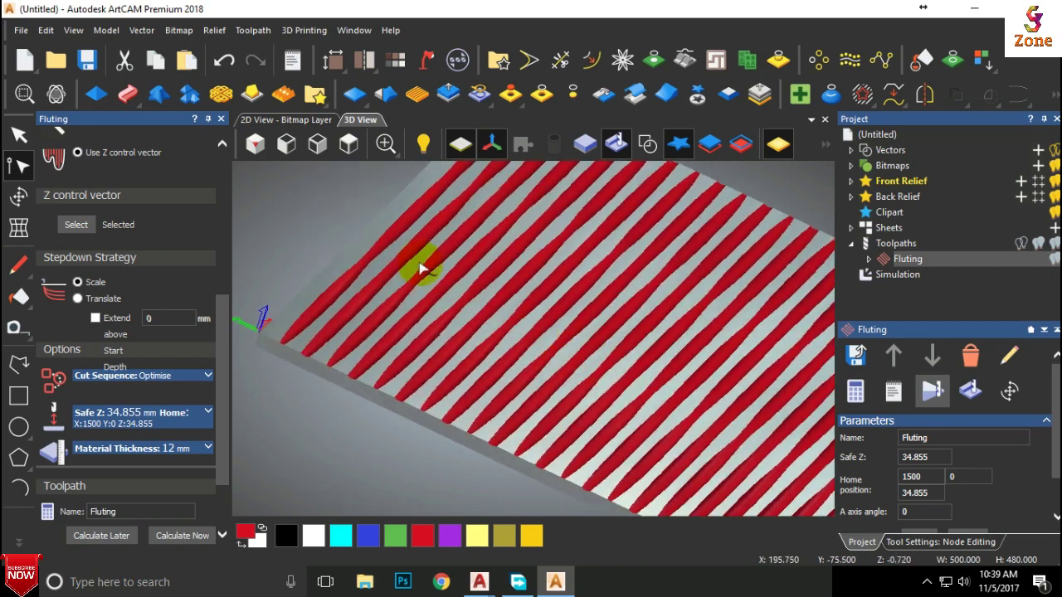
{"action": "left_click", "coordinate": [350, 146]}
{"action": "scroll", "coordinate": [565, 336], "scroll_direction": "up", "scroll_amount": 2}
{"action": "scroll", "coordinate": [569, 339], "scroll_direction": "down", "scroll_amount": 2}
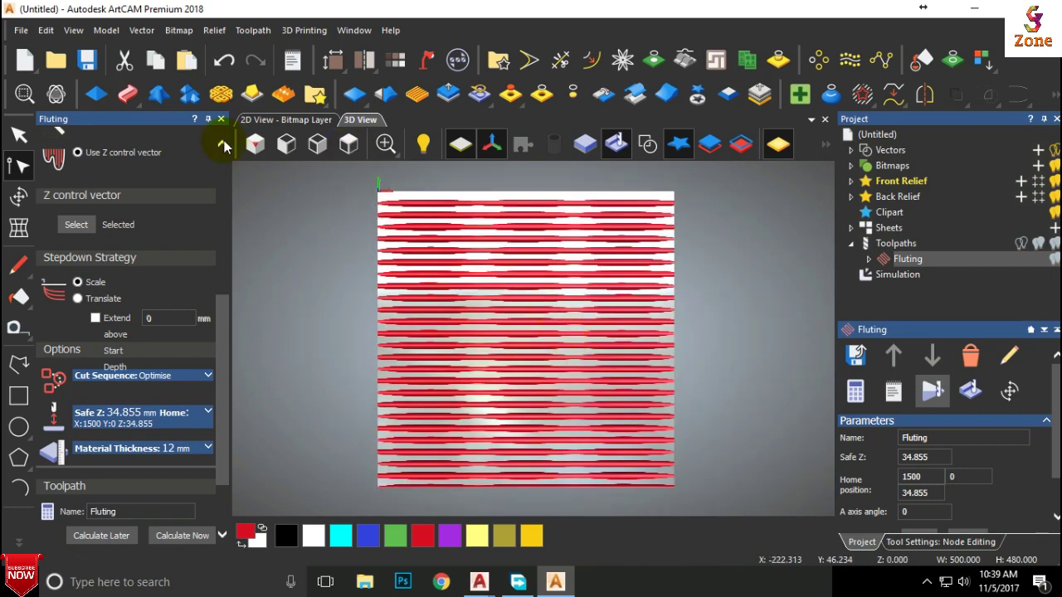
Close the fluting settings and delete the simulation of the Ball Nose 12 mm flutes
{"action": "left_click", "coordinate": [220, 118]}
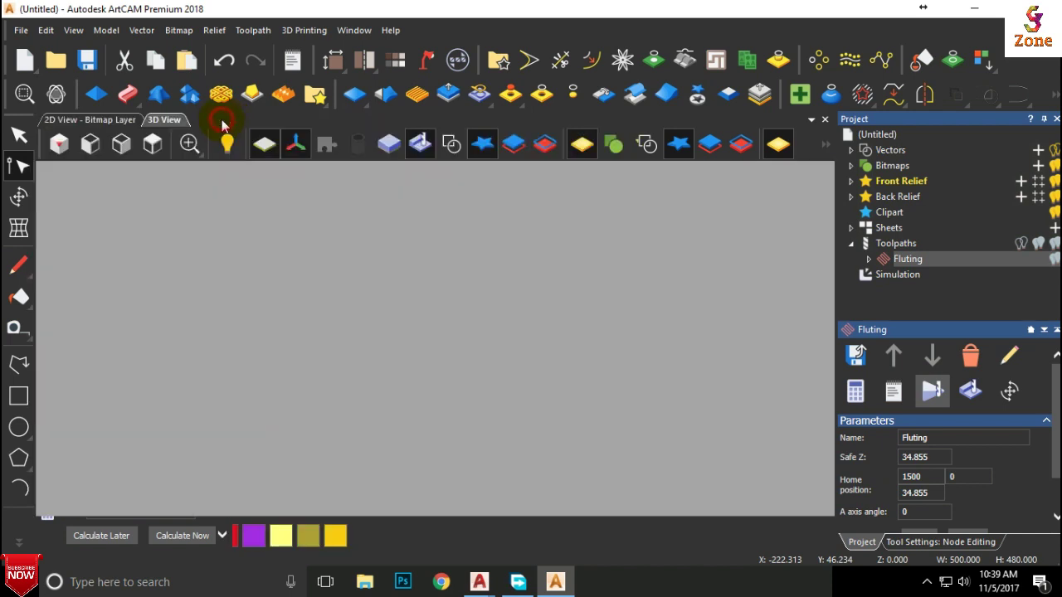
{"action": "left_click", "coordinate": [897, 279]}
{"action": "left_click", "coordinate": [857, 391]}
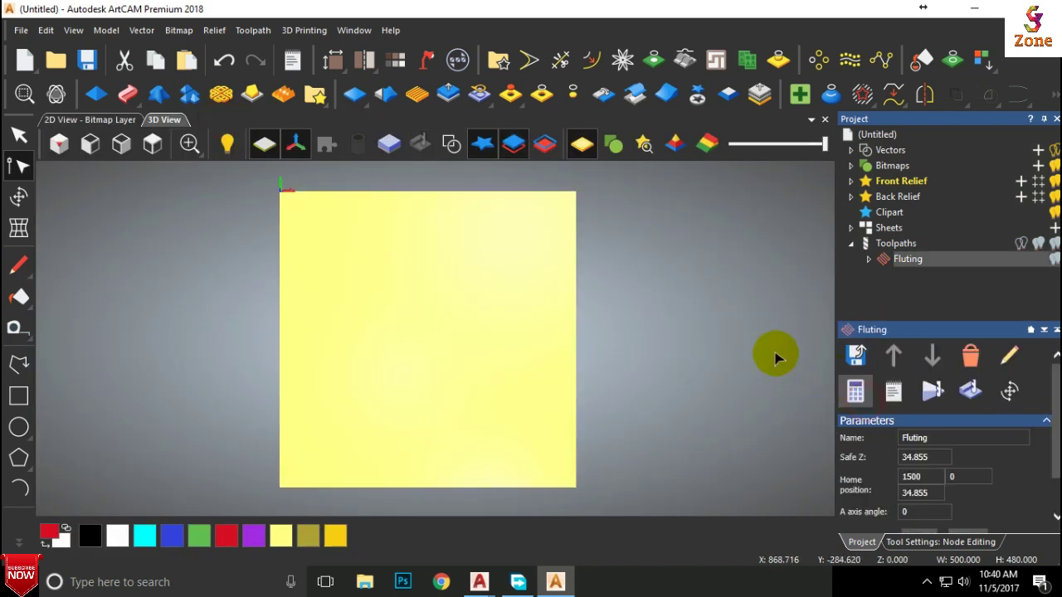
Show the vectors in the 3D view and delete all the horizontal lines in the square, keeping the wavy curve
{"action": "left_click", "coordinate": [451, 144]}
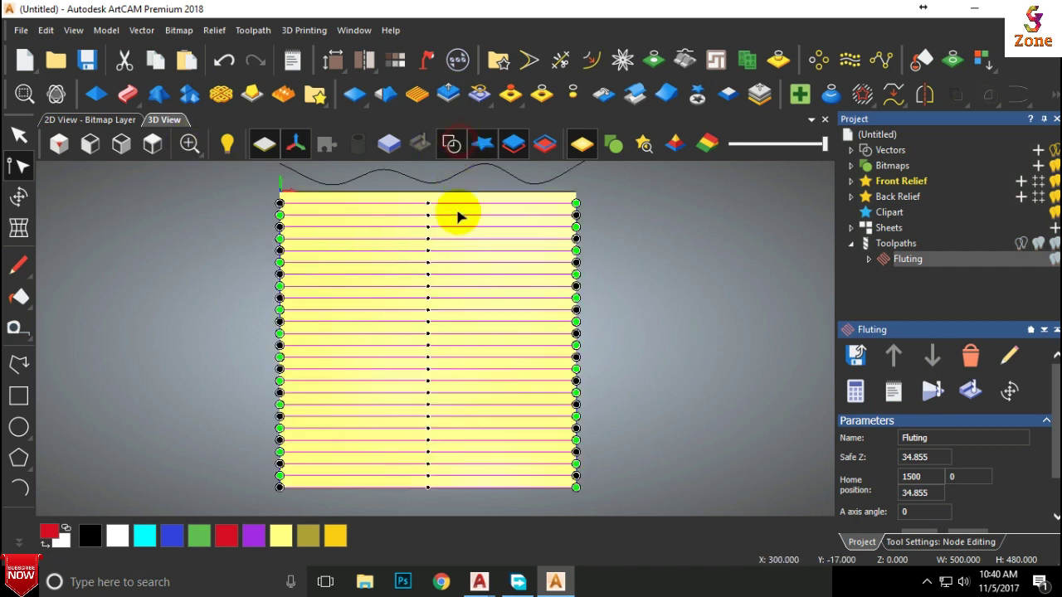
{"action": "scroll", "coordinate": [497, 265], "scroll_direction": "down", "scroll_amount": 1}
{"action": "left_click", "coordinate": [565, 320]}
{"action": "left_click_drag", "start_coordinate": [558, 221], "coordinate": [446, 472]}
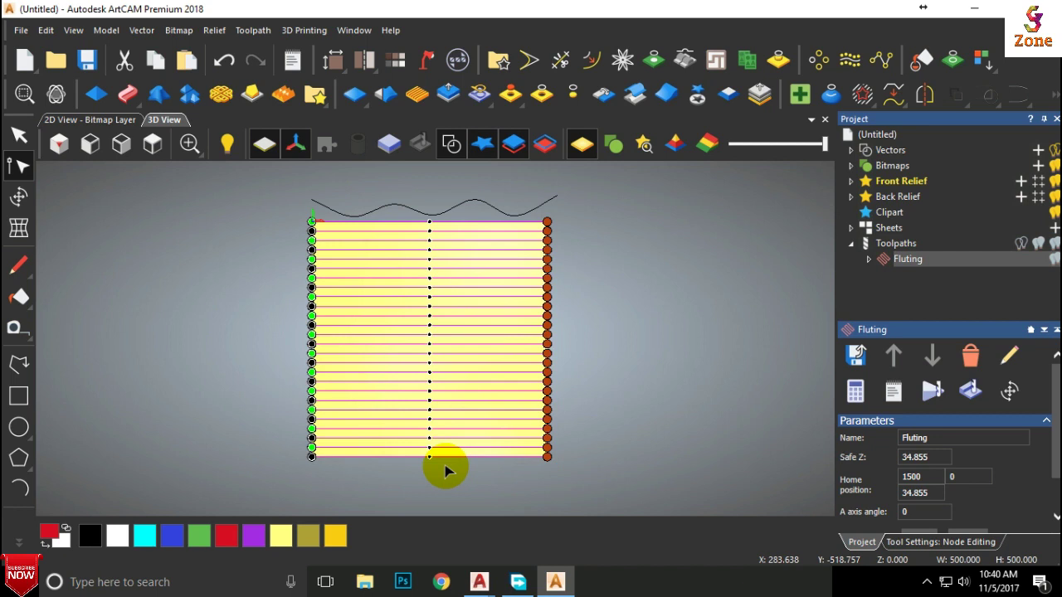
{"action": "key", "text": "Delete"}
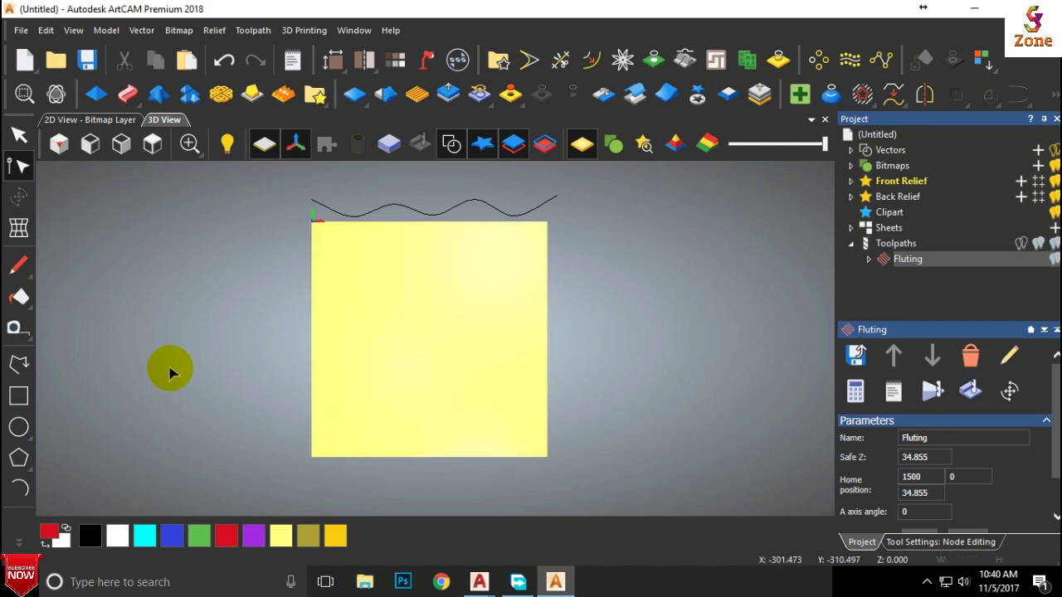
Draw a horizontal polyline about 897.5 mm long along the square's lower edge, extending past both sides
{"action": "left_click", "coordinate": [19, 362]}
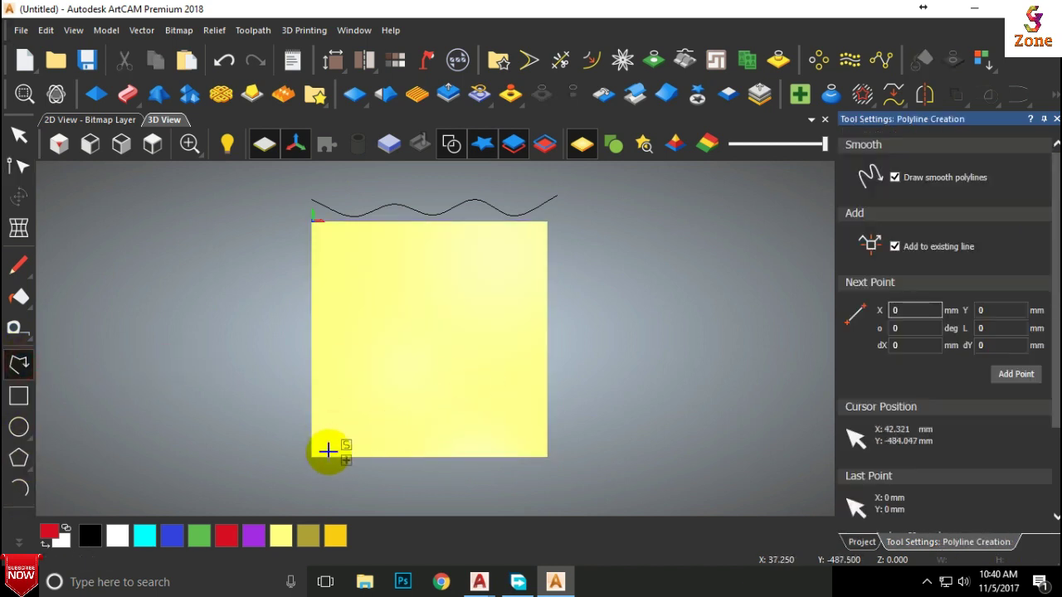
{"action": "left_click", "coordinate": [228, 458]}
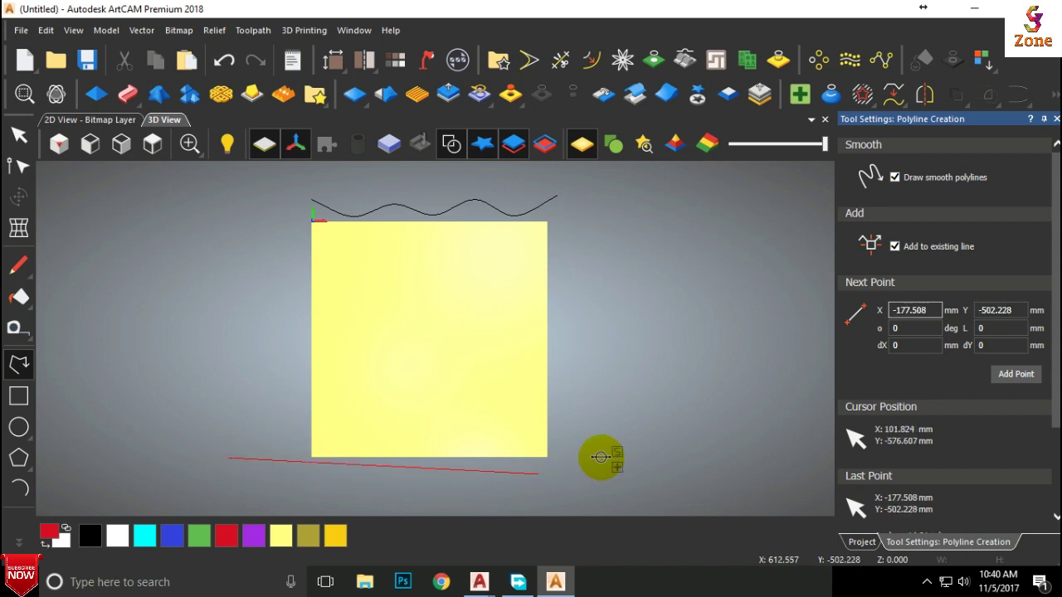
{"action": "left_click", "coordinate": [651, 459]}
{"action": "right_click", "coordinate": [693, 332]}
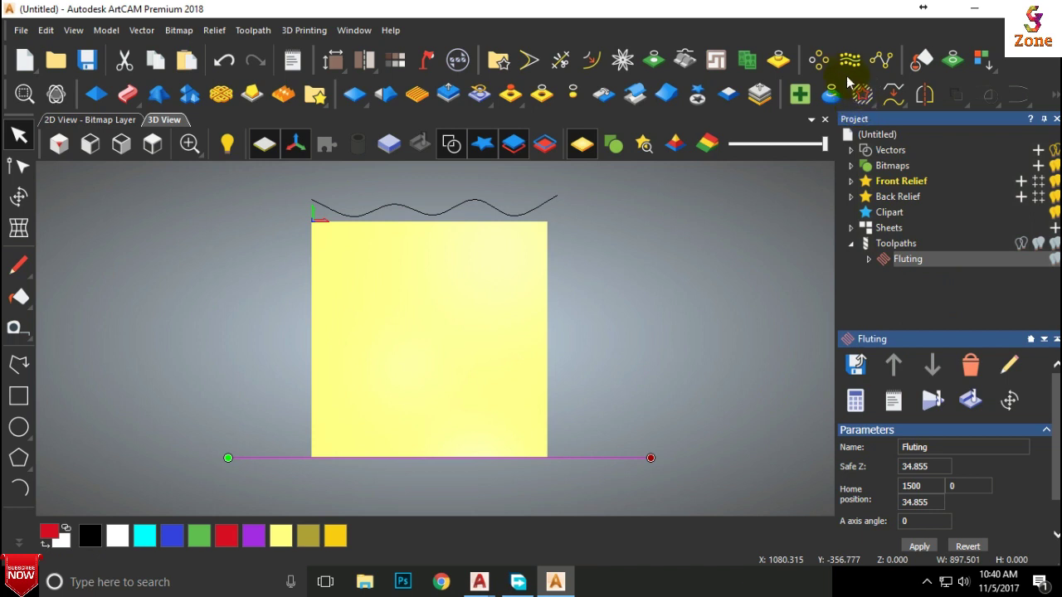
Block-copy the long line upward into 40 rows and 1 column with a 20 mm Y gap, and centre the lines on the square
{"action": "left_click", "coordinate": [818, 60]}
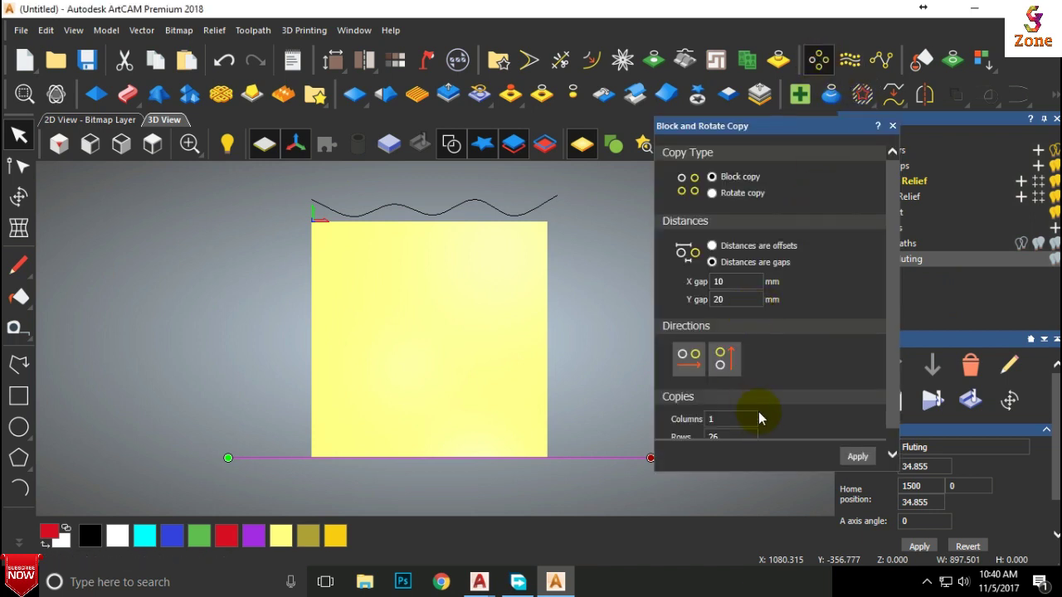
{"action": "scroll", "coordinate": [765, 428], "scroll_direction": "down", "scroll_amount": 1}
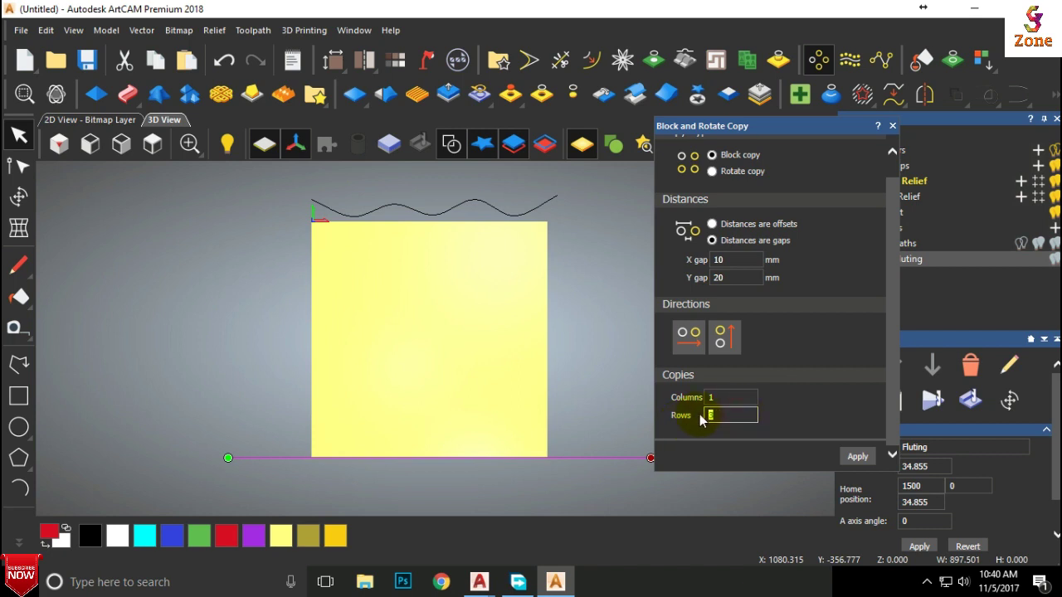
{"action": "left_click", "coordinate": [854, 458]}
{"action": "scroll", "coordinate": [522, 344], "scroll_direction": "down", "scroll_amount": 2}
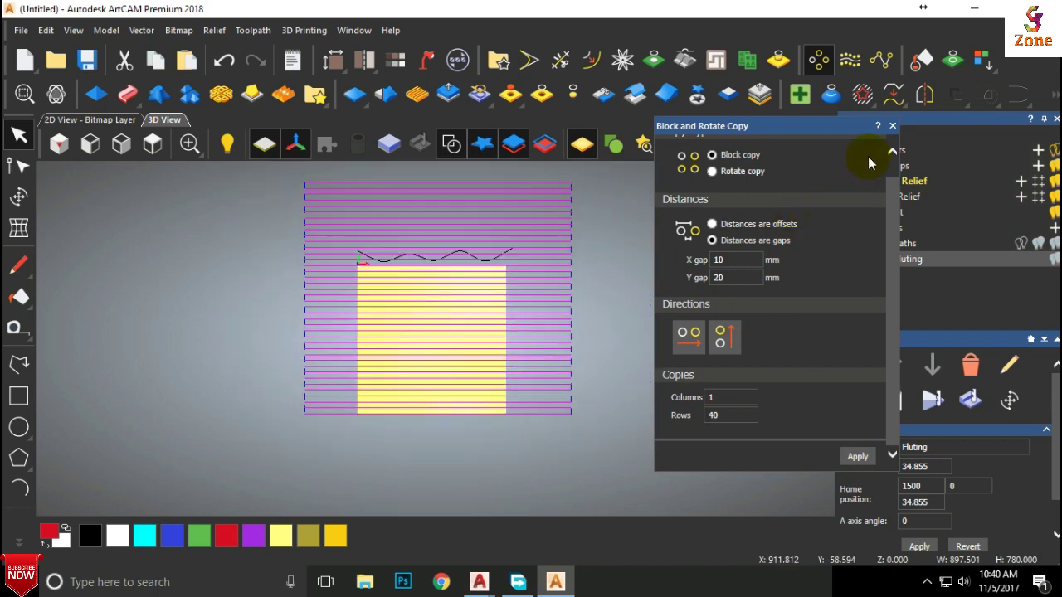
{"action": "left_click", "coordinate": [893, 127]}
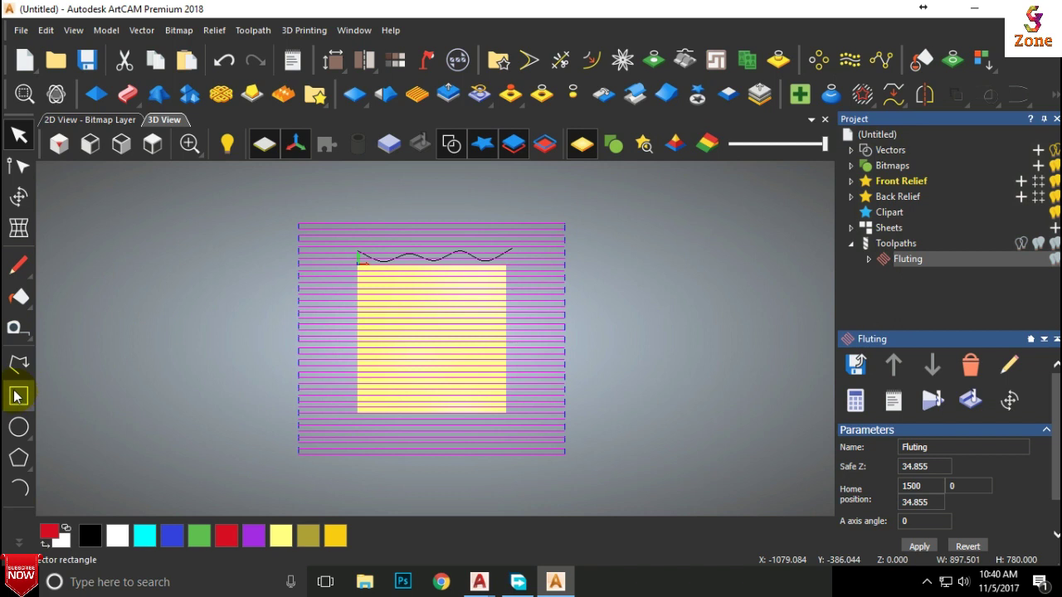
Rotate the block of lines 45 degrees anticlockwise about its centre
{"action": "left_click", "coordinate": [18, 196]}
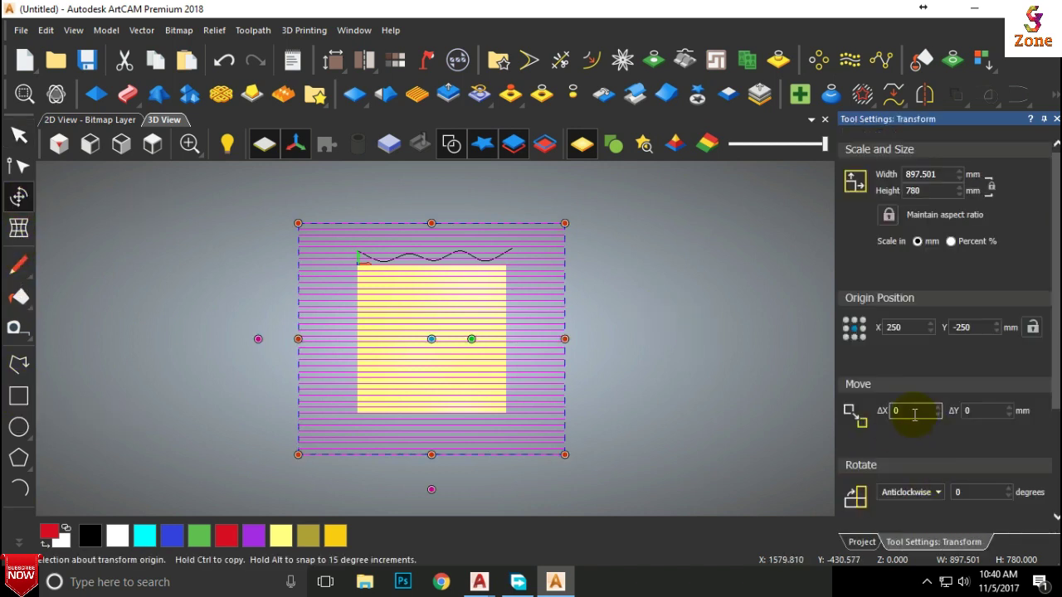
{"action": "left_click", "coordinate": [994, 493]}
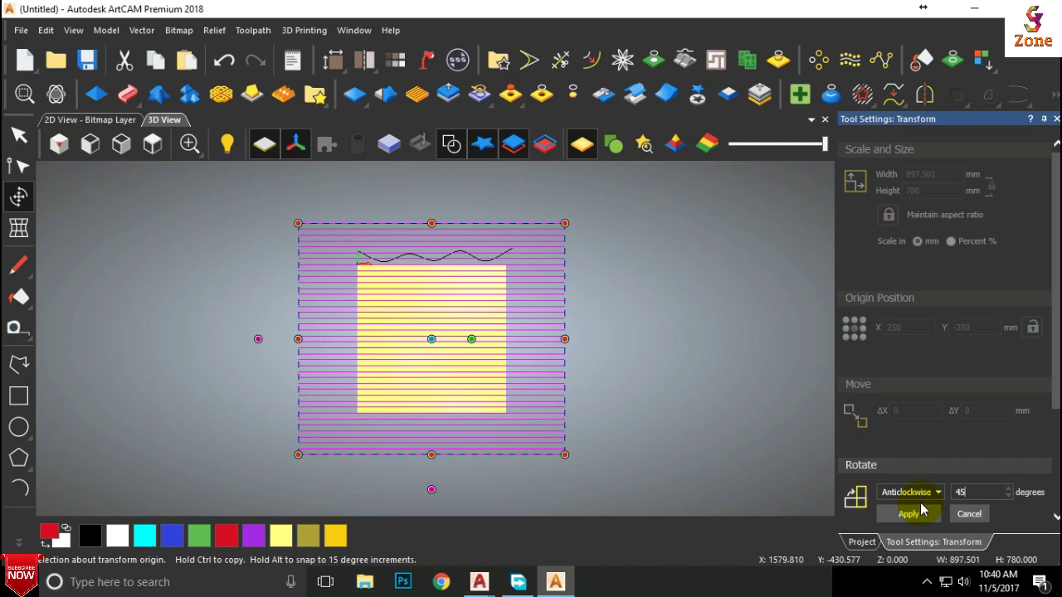
{"action": "left_click", "coordinate": [919, 512]}
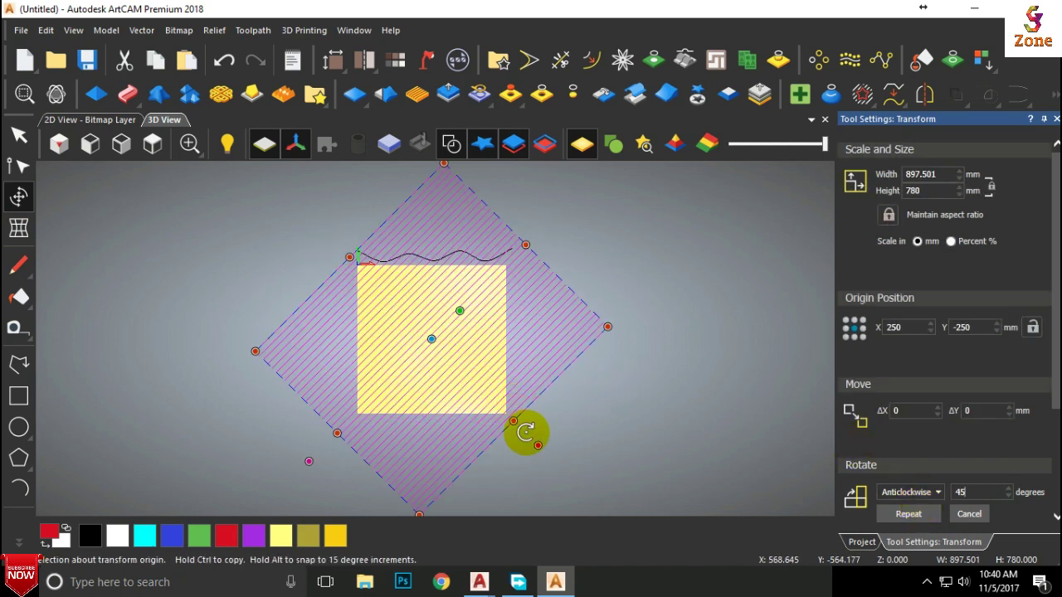
{"action": "key", "text": "Escape"}
Delete the outermost diagonal lines that lie beyond the square's lower-right and upper-left corners
{"action": "scroll", "coordinate": [539, 424], "scroll_direction": "up", "scroll_amount": 3}
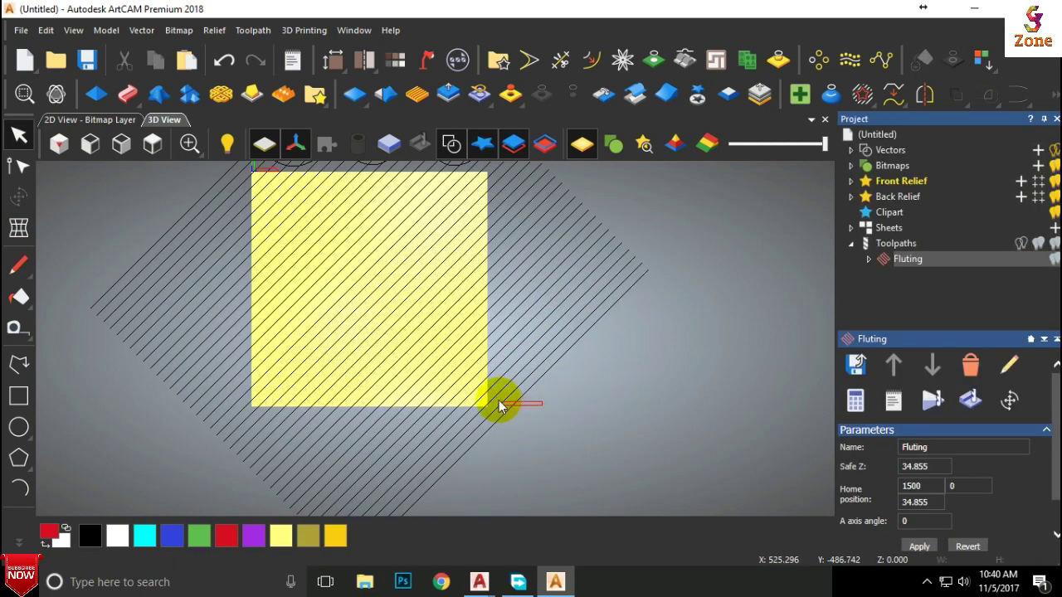
{"action": "left_click_drag", "start_coordinate": [495, 399], "coordinate": [497, 399]}
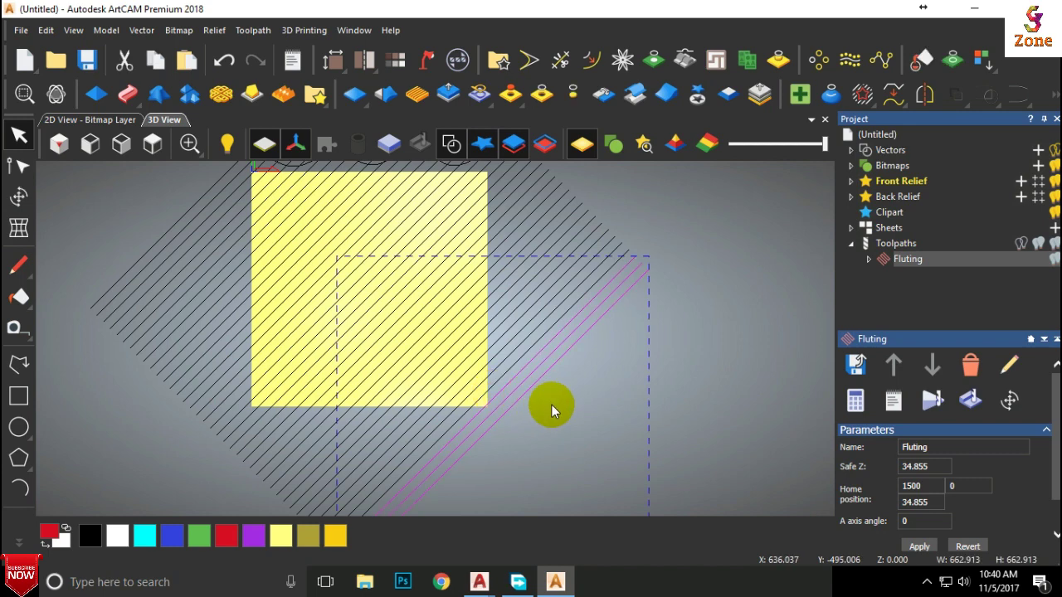
{"action": "key", "text": "Delete"}
{"action": "scroll", "coordinate": [522, 388], "scroll_direction": "down", "scroll_amount": 1}
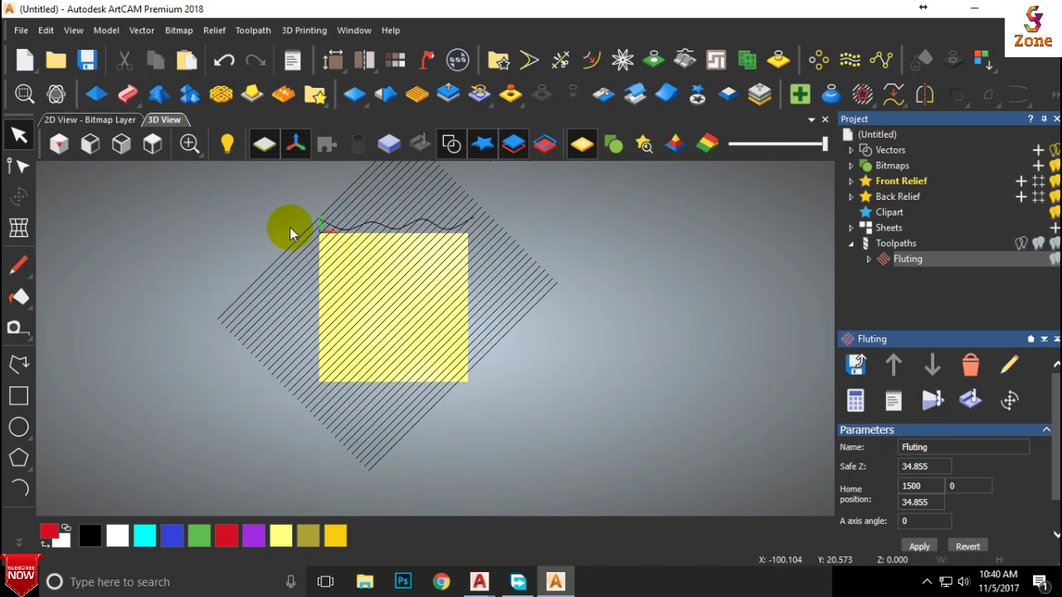
{"action": "scroll", "coordinate": [286, 226], "scroll_direction": "up", "scroll_amount": 1}
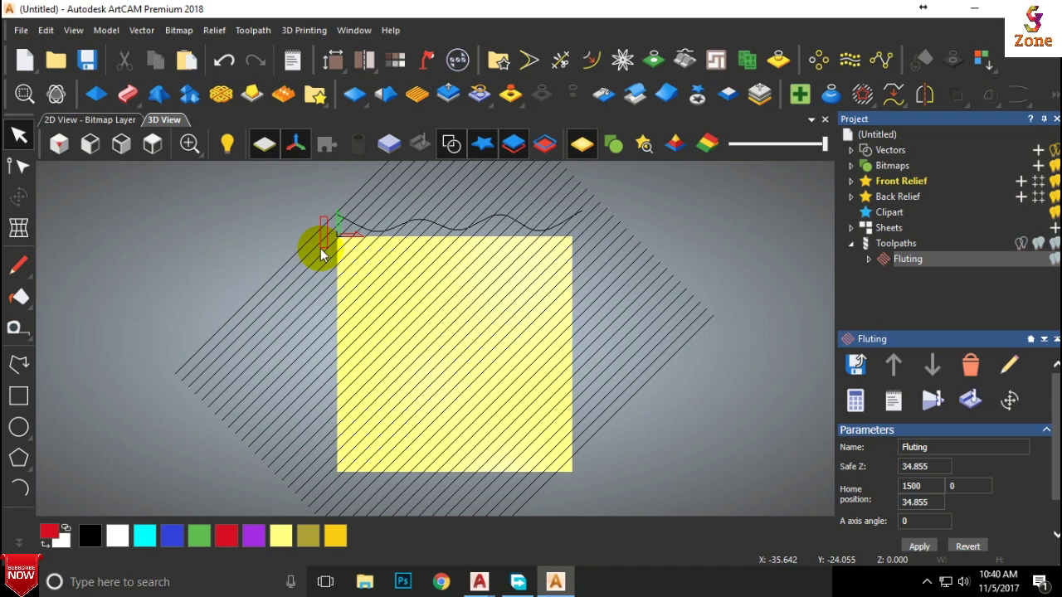
{"action": "left_click_drag", "start_coordinate": [316, 245], "coordinate": [316, 245]}
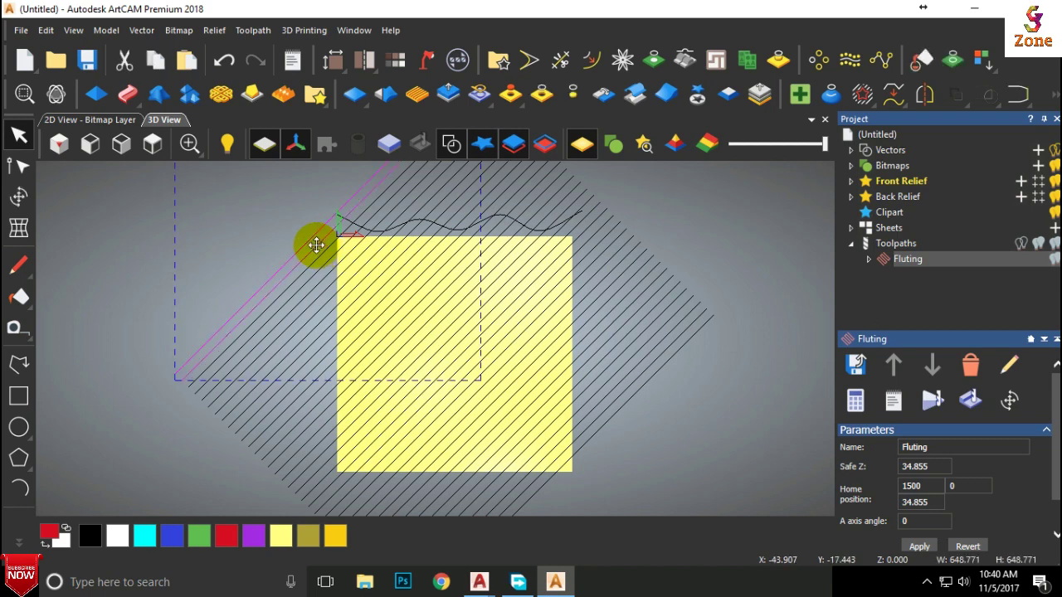
{"action": "key", "text": "Delete"}
{"action": "scroll", "coordinate": [407, 285], "scroll_direction": "down", "scroll_amount": 1}
Select all the diagonal lines without the wavy curve and mirror a copy of them horizontally across the model
{"action": "left_click_drag", "start_coordinate": [644, 359], "coordinate": [267, 395]}
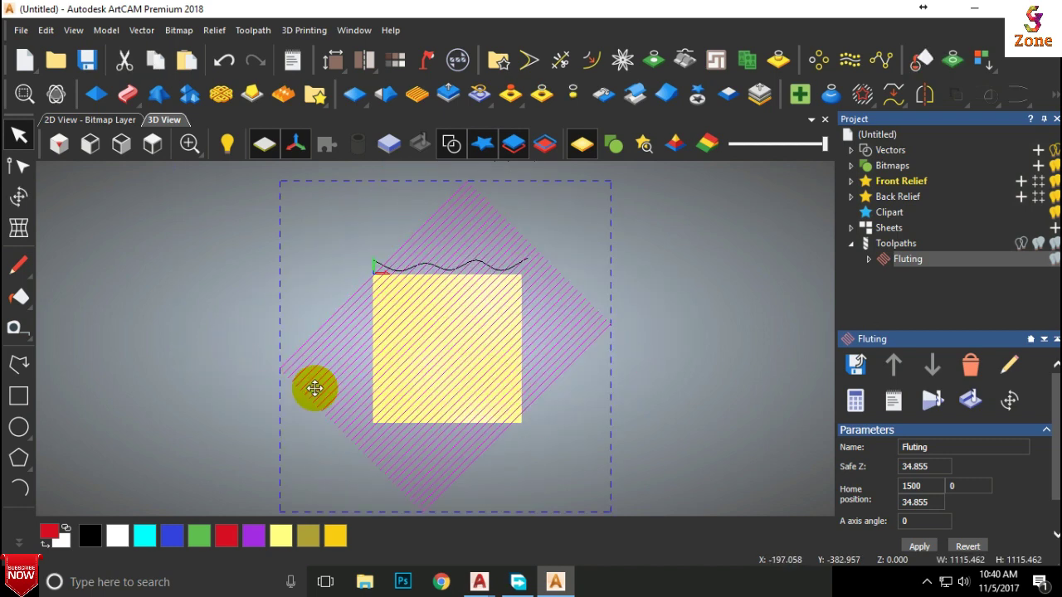
{"action": "left_click", "coordinate": [923, 98]}
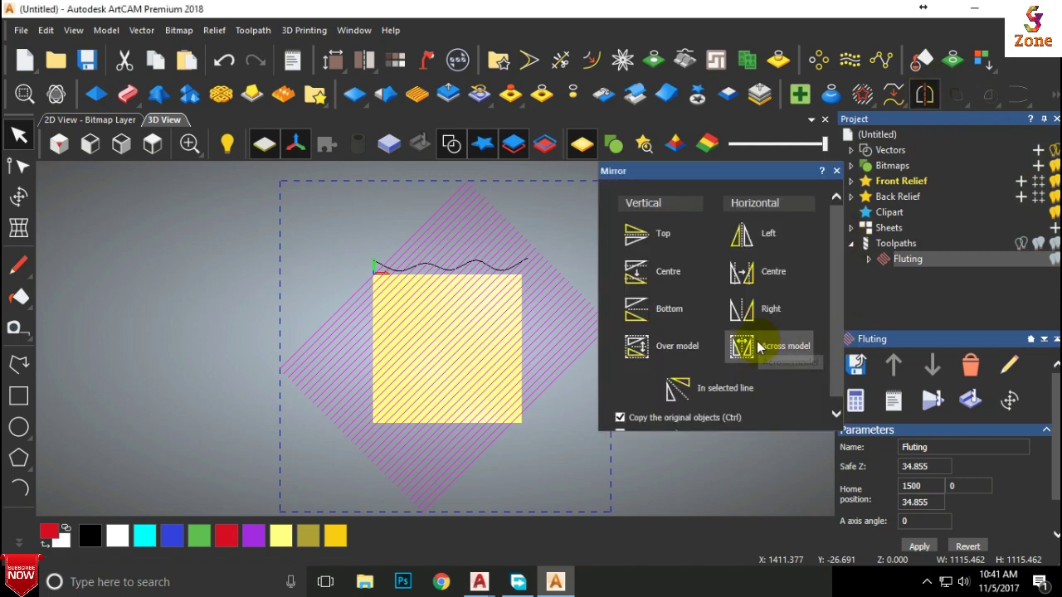
{"action": "left_click", "coordinate": [756, 352]}
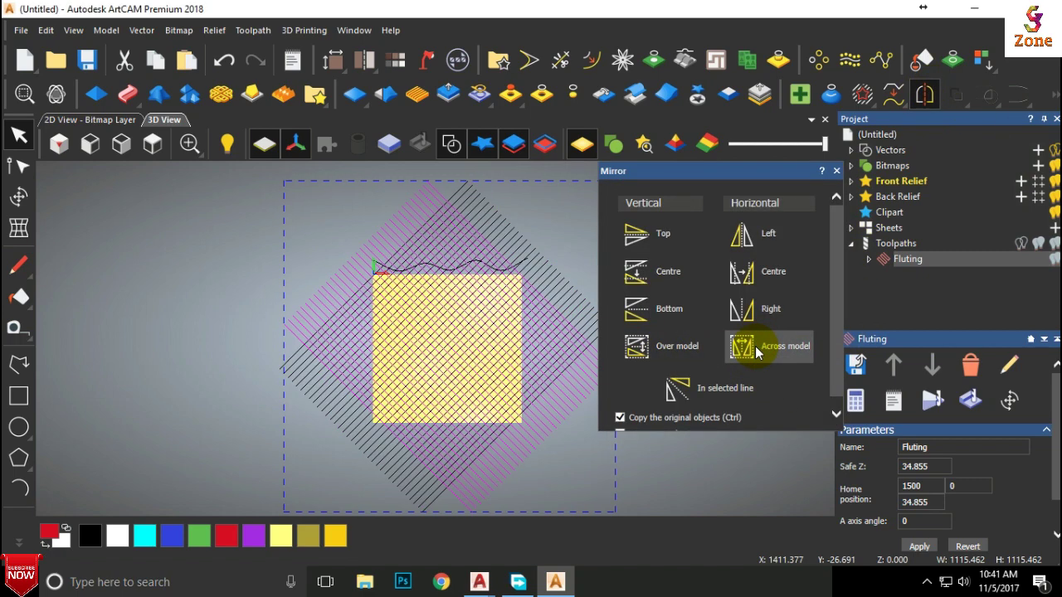
{"action": "left_click", "coordinate": [836, 171]}
{"action": "left_click_drag", "start_coordinate": [429, 342], "coordinate": [621, 351]}
{"action": "left_click", "coordinate": [653, 357]}
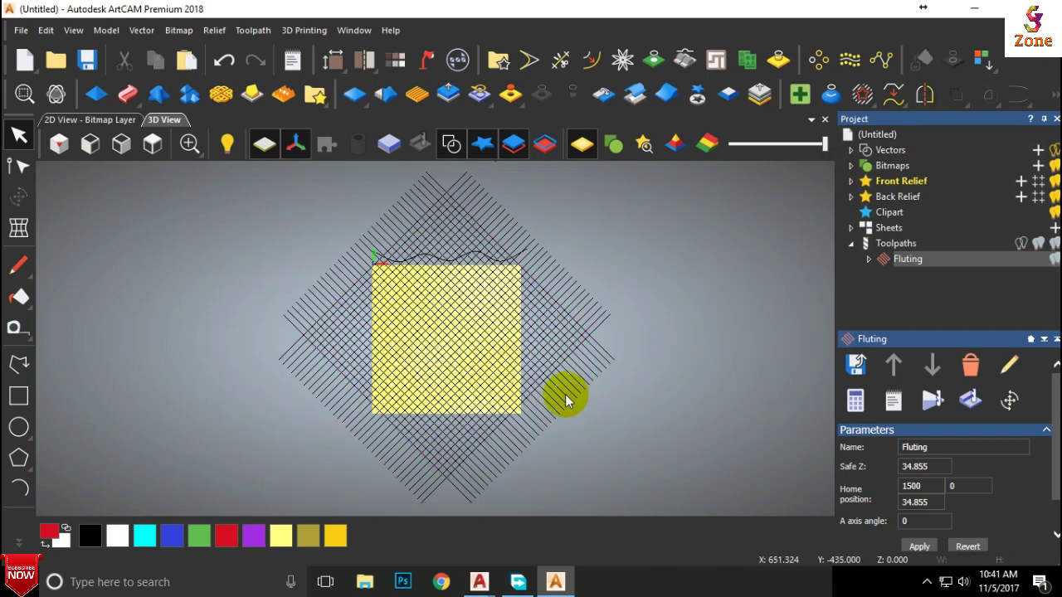
Reopen the Fluting toolpath for editing and select all the crossed diagonal lines as its vectors
{"action": "scroll", "coordinate": [565, 394], "scroll_direction": "up", "scroll_amount": 1}
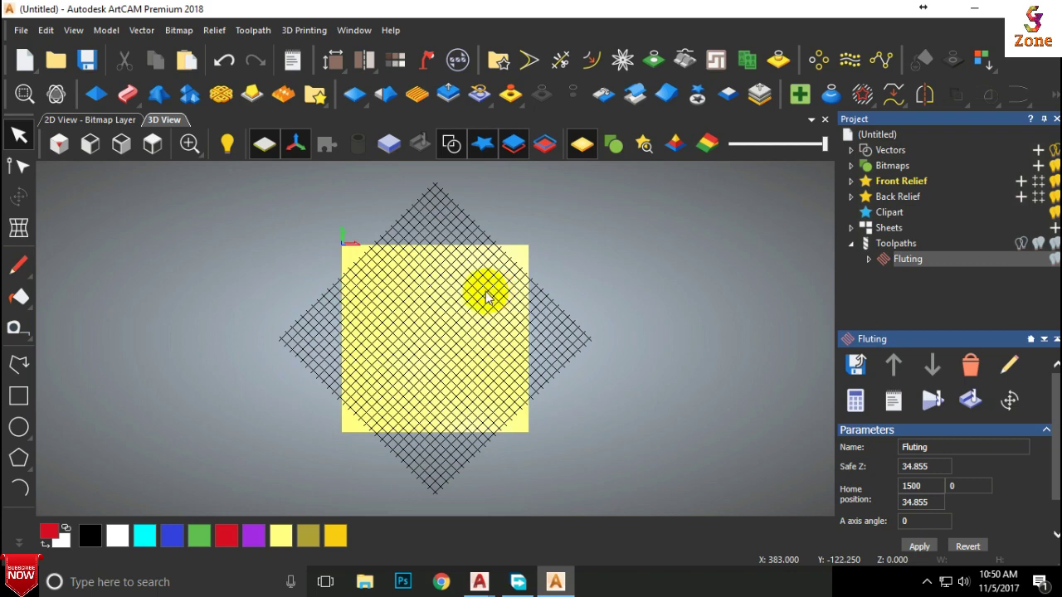
{"action": "scroll", "coordinate": [490, 291], "scroll_direction": "down", "scroll_amount": 1}
{"action": "scroll", "coordinate": [493, 294], "scroll_direction": "up", "scroll_amount": 1}
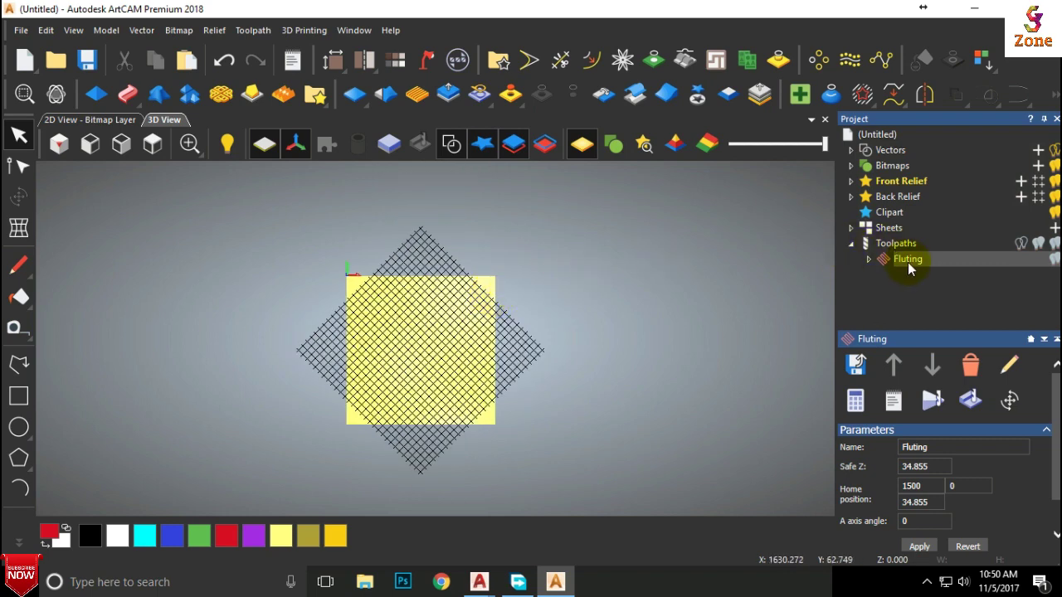
{"action": "left_click", "coordinate": [928, 582]}
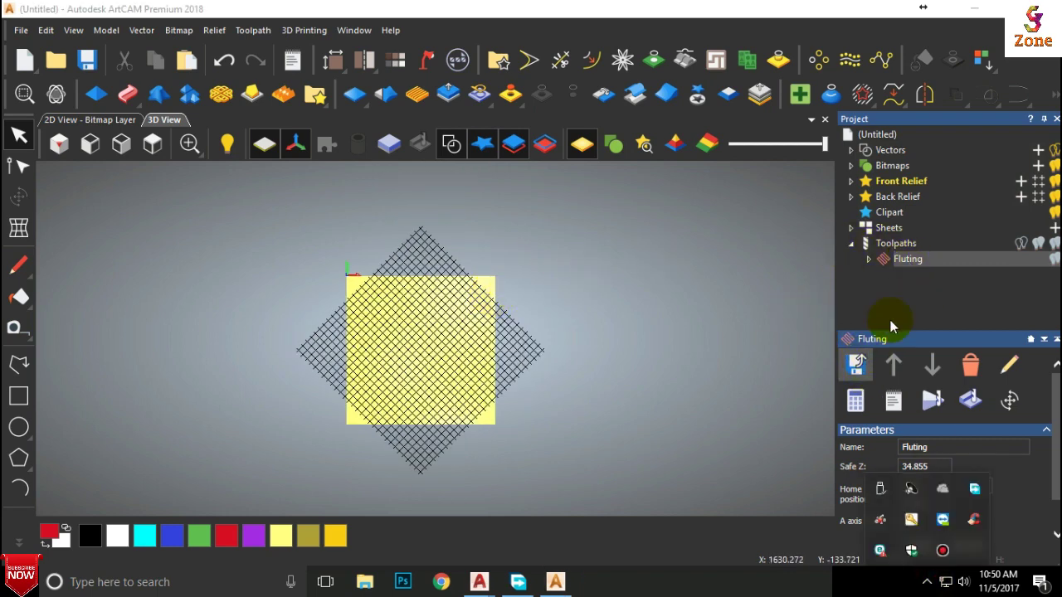
{"action": "right_click", "coordinate": [910, 264]}
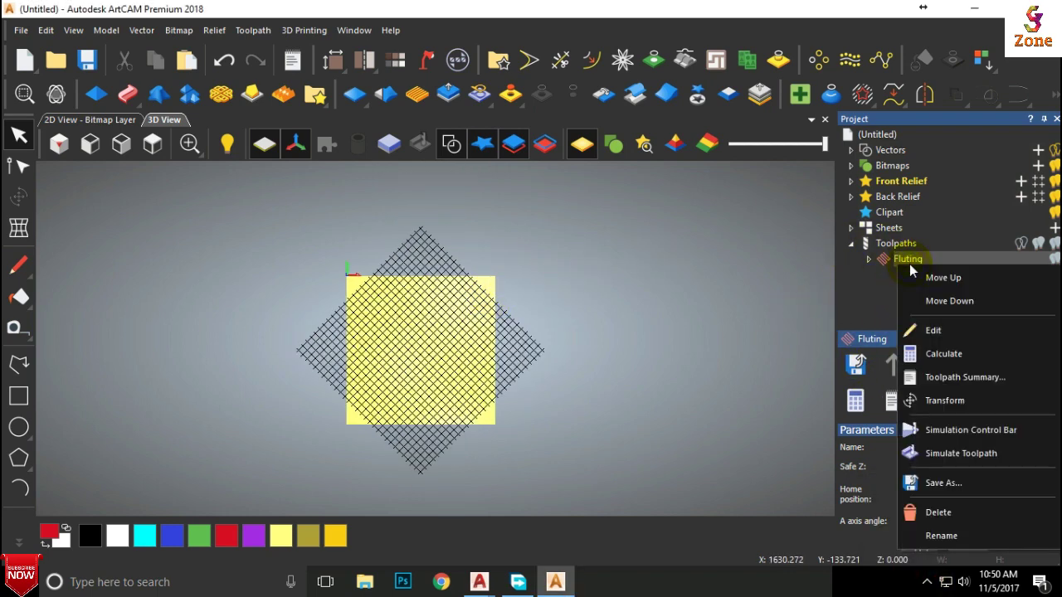
{"action": "left_click", "coordinate": [935, 331]}
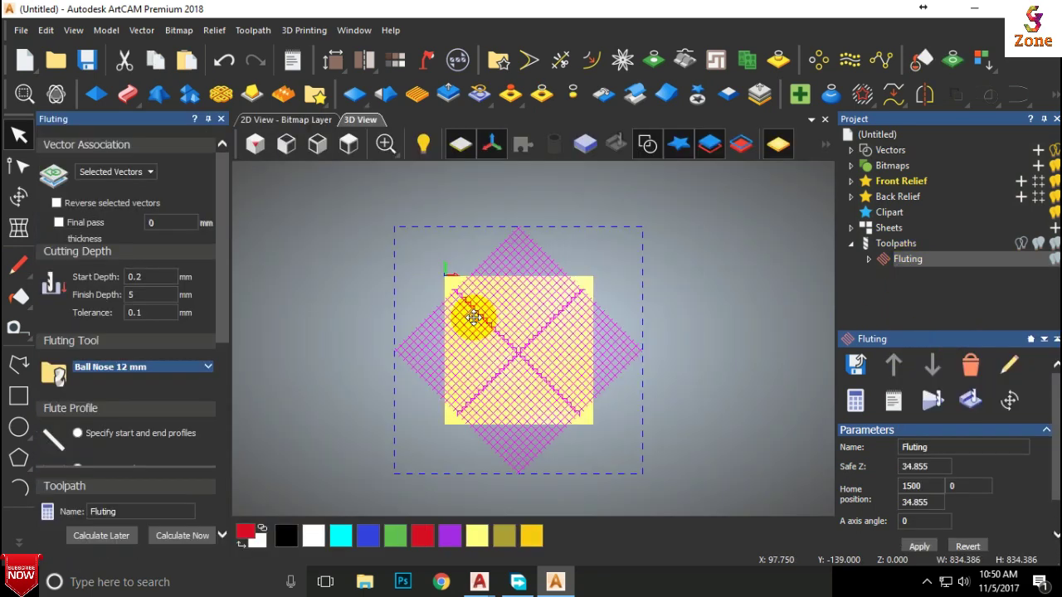
{"action": "left_click", "coordinate": [681, 285]}
{"action": "mouse_move", "coordinate": [682, 218]}
{"action": "left_mouse_down"}
{"action": "mouse_move", "coordinate": [562, 390]}
{"action": "mouse_move", "coordinate": [390, 494]}
{"action": "left_mouse_up"}
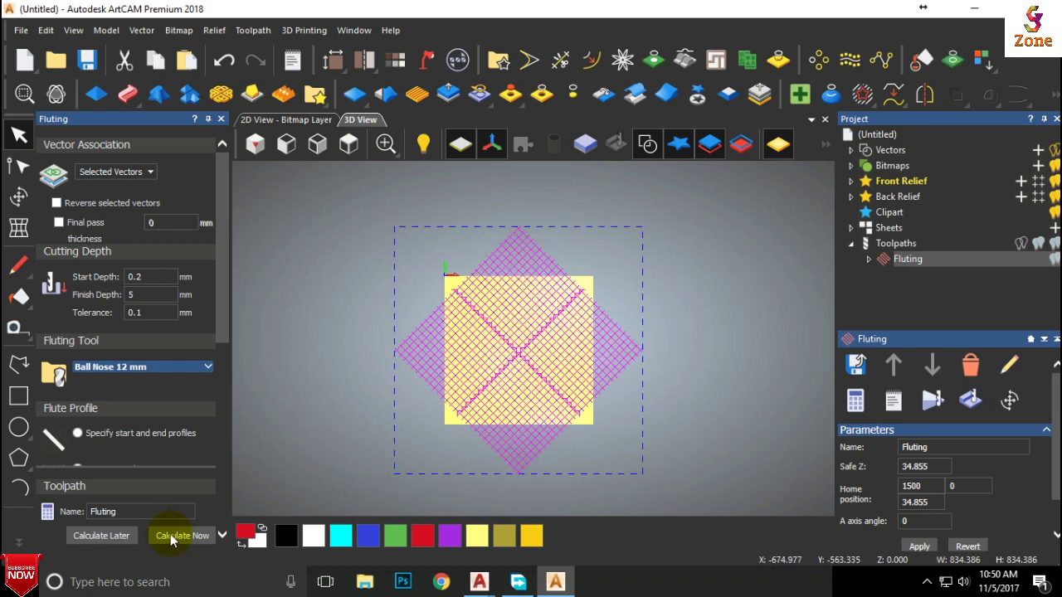
Change the fluting tool to the Ball Nose 6 mm from the 3D Finishing group
{"action": "left_click", "coordinate": [203, 372]}
{"action": "left_click", "coordinate": [197, 397]}
{"action": "scroll", "coordinate": [440, 363], "scroll_direction": "down", "scroll_amount": 1}
{"action": "left_click", "coordinate": [382, 345]}
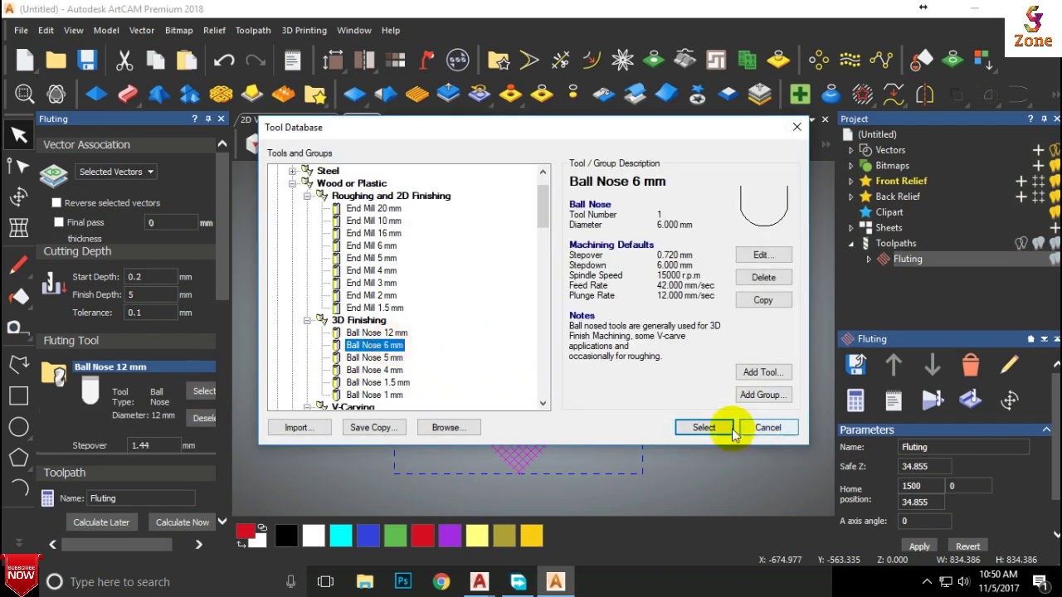
{"action": "left_click", "coordinate": [706, 427]}
Calculate the Fluting toolpath and simulate it on the whole model at standard resolution and fast speed
{"action": "scroll", "coordinate": [135, 457], "scroll_direction": "down", "scroll_amount": 3}
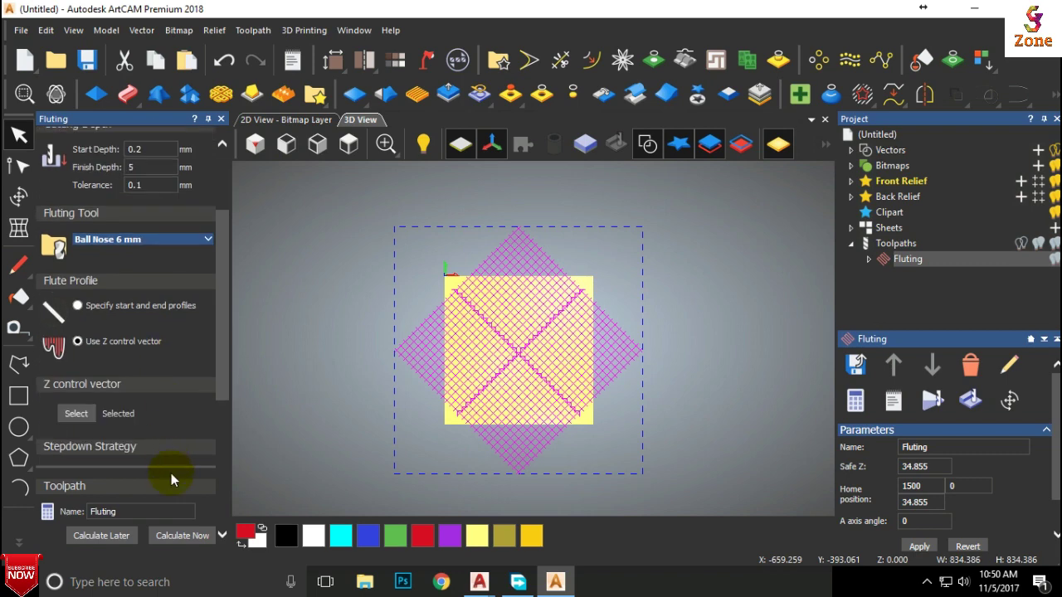
{"action": "left_click", "coordinate": [180, 536]}
{"action": "left_click", "coordinate": [221, 118]}
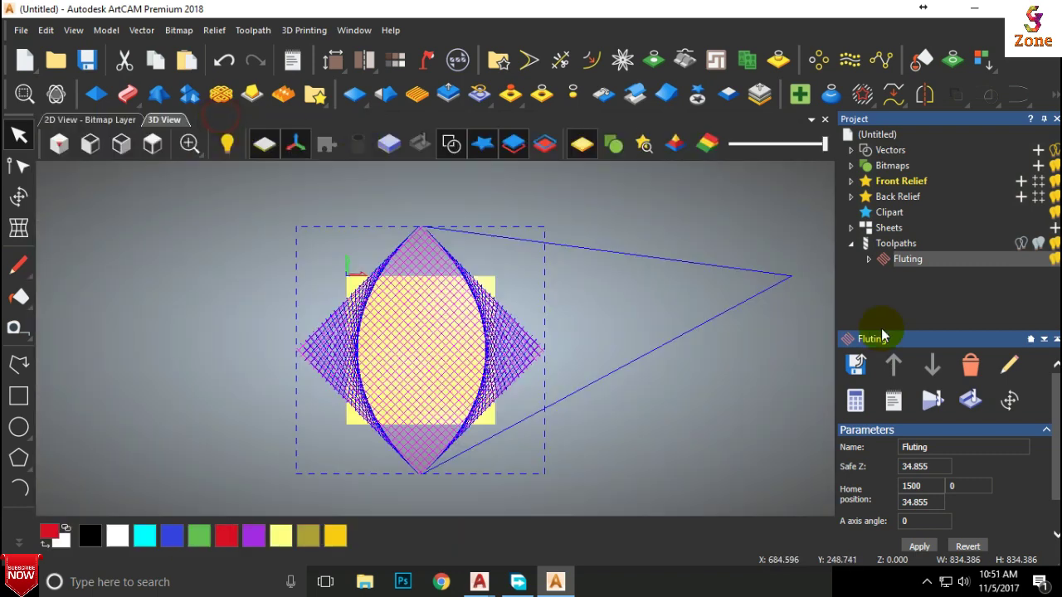
{"action": "left_click", "coordinate": [933, 400]}
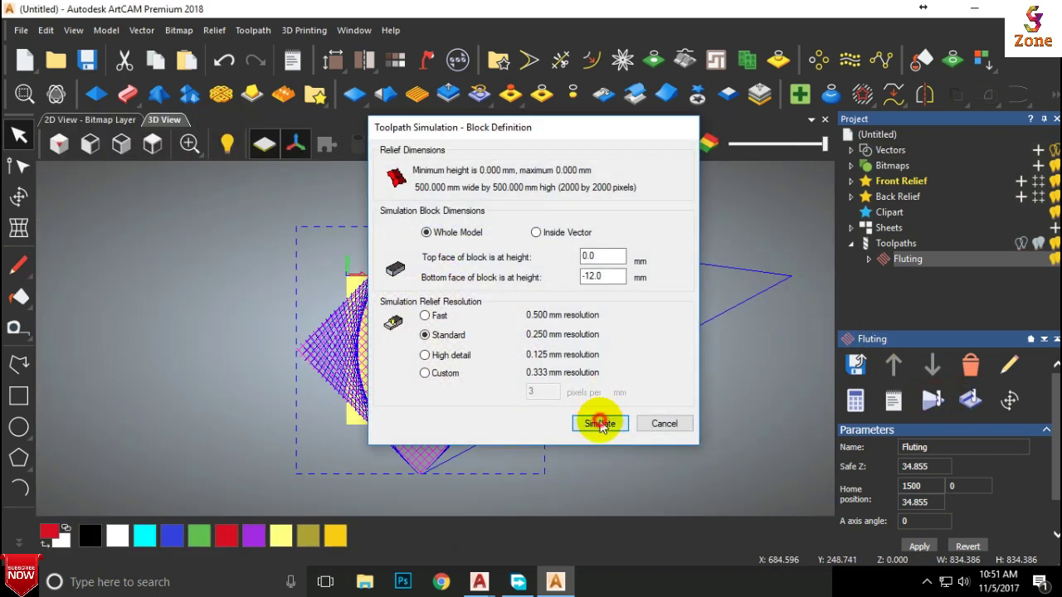
{"action": "left_click", "coordinate": [598, 423]}
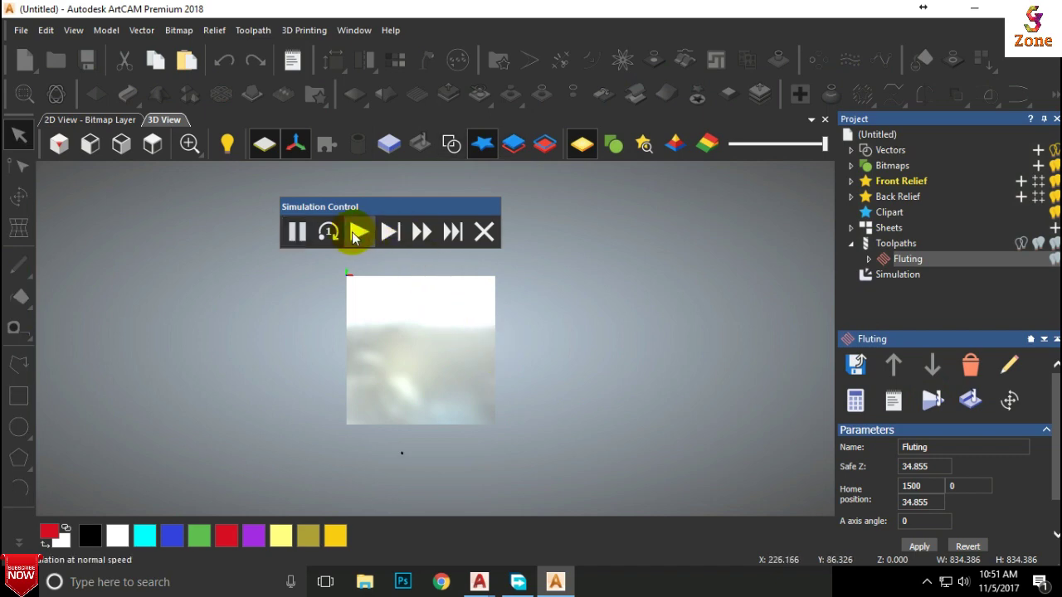
{"action": "left_click", "coordinate": [422, 243]}
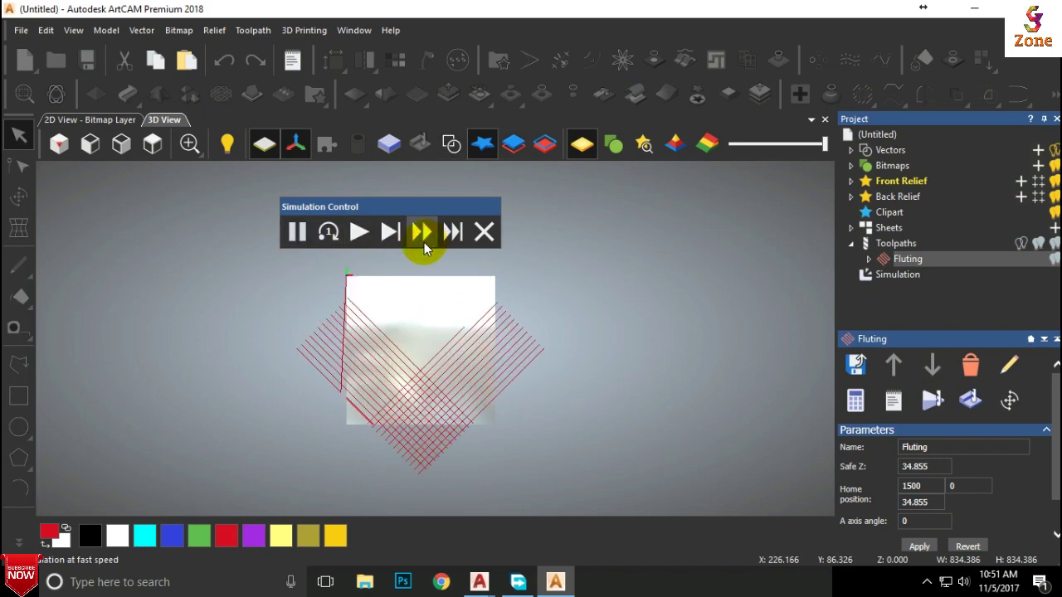
Examine the simulated crossed flutes up close from several angles and from directly above
{"action": "scroll", "coordinate": [382, 370], "scroll_direction": "up", "scroll_amount": 5}
{"action": "left_click_drag", "start_coordinate": [381, 370], "coordinate": [581, 305]}
{"action": "scroll", "coordinate": [349, 305], "scroll_direction": "up", "scroll_amount": 4}
{"action": "left_click_drag", "start_coordinate": [363, 325], "coordinate": [398, 357]}
{"action": "scroll", "coordinate": [228, 370], "scroll_direction": "down", "scroll_amount": 5}
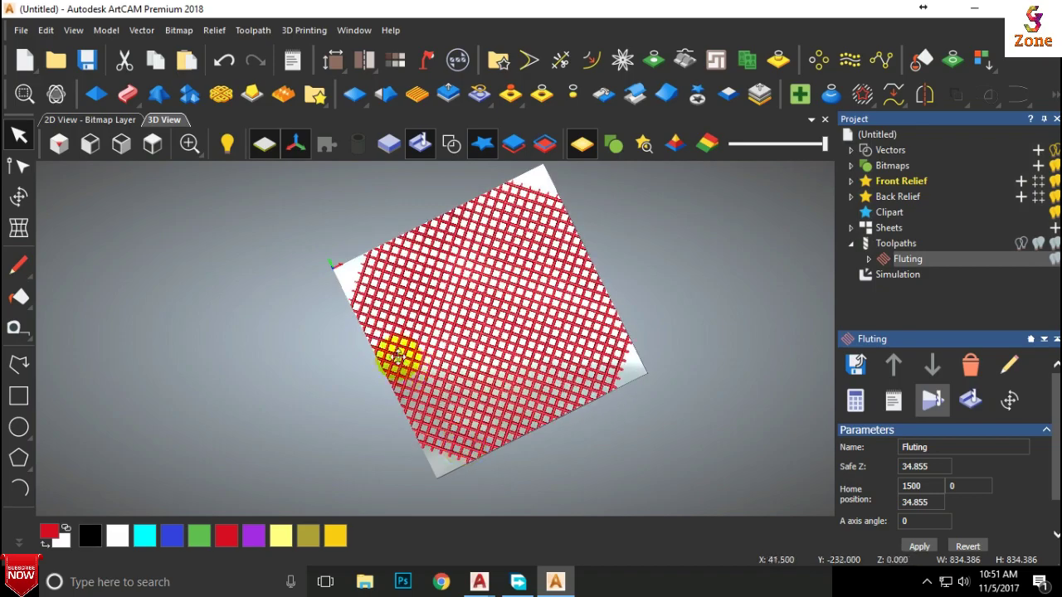
{"action": "scroll", "coordinate": [356, 308], "scroll_direction": "up", "scroll_amount": 4}
{"action": "left_click_drag", "start_coordinate": [356, 308], "coordinate": [550, 311]}
{"action": "scroll", "coordinate": [575, 320], "scroll_direction": "down", "scroll_amount": 5}
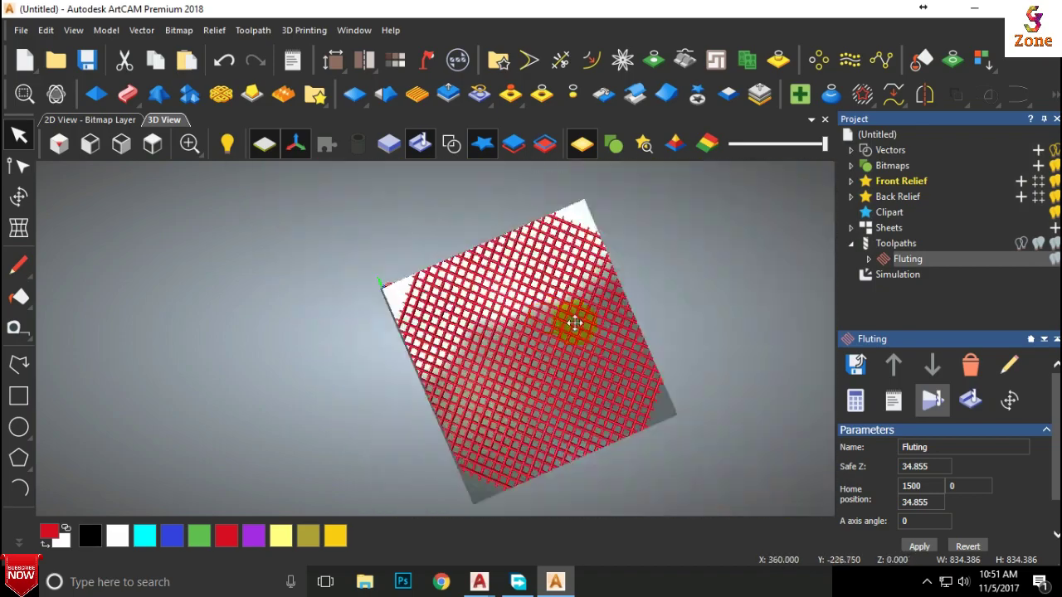
{"action": "left_click", "coordinate": [163, 143]}
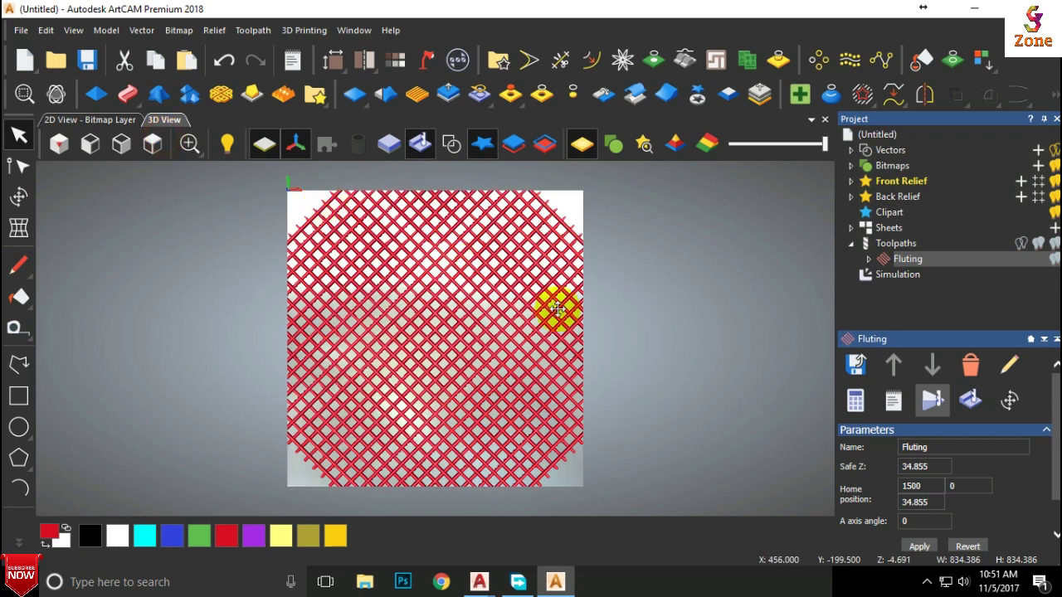
Delete the simulation and reopen the Fluting toolpath for editing with the vectors shown in the 3D view
{"action": "left_click", "coordinate": [898, 275]}
{"action": "left_click", "coordinate": [852, 402]}
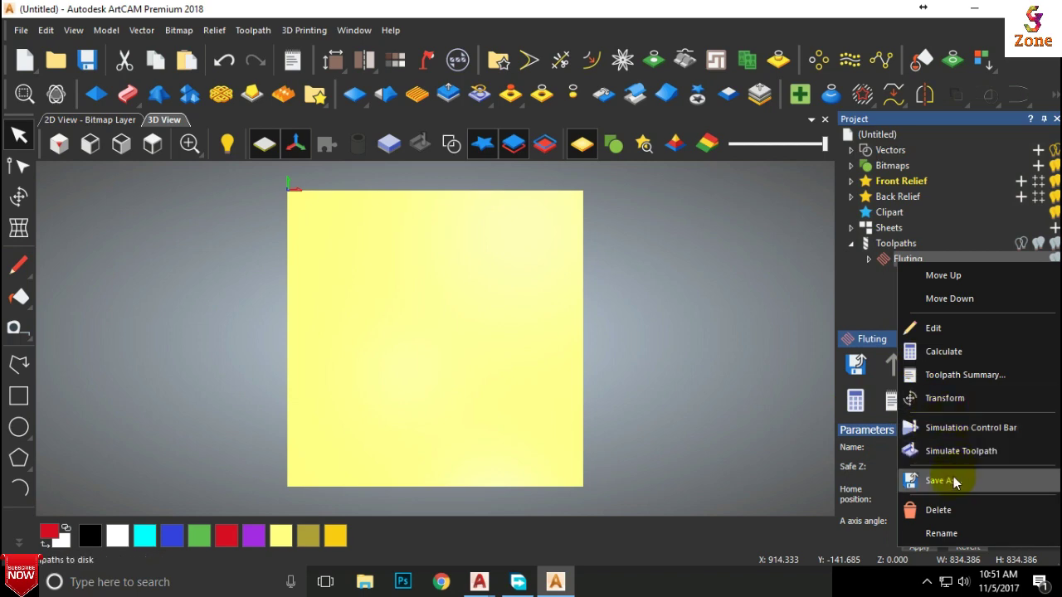
{"action": "left_click", "coordinate": [944, 331]}
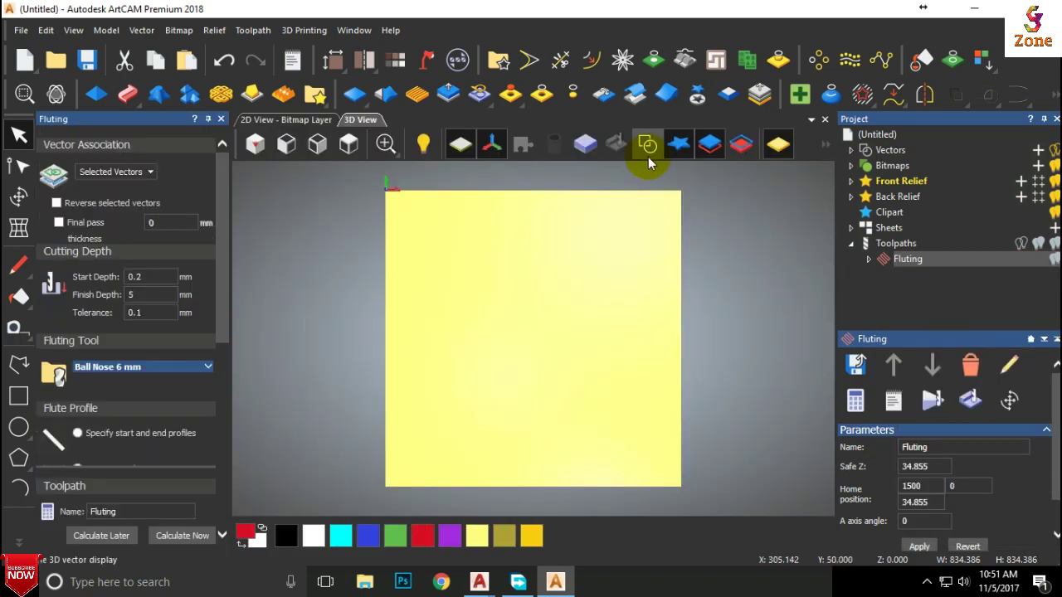
{"action": "left_click", "coordinate": [648, 154]}
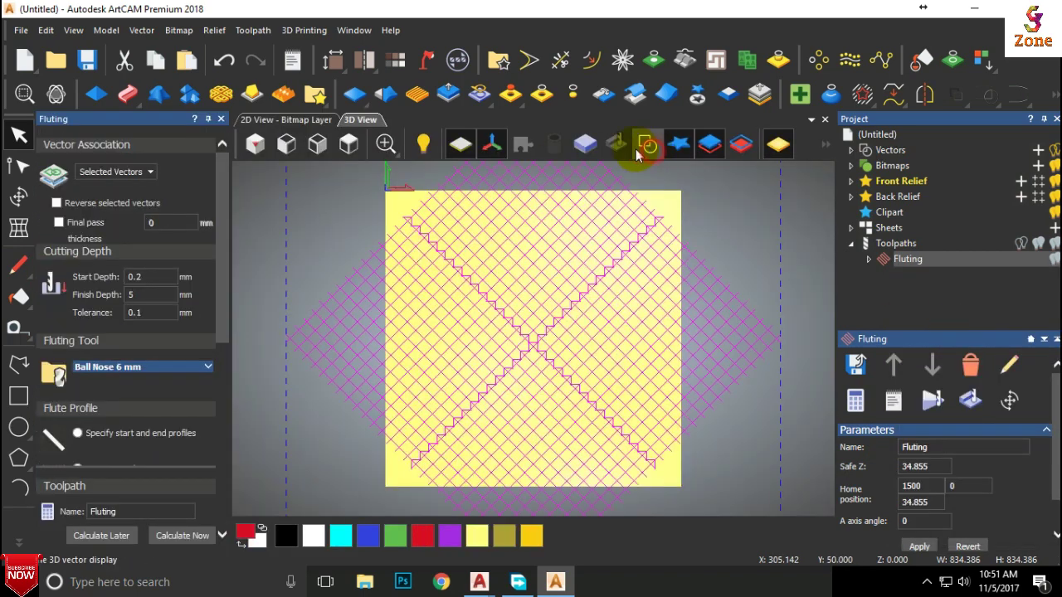
Change the fluting tool to the V-Bit 32 mm 90 degree and set the finish depth to 7 mm
{"action": "left_click", "coordinate": [156, 365]}
{"action": "scroll", "coordinate": [158, 363], "scroll_direction": "down", "scroll_amount": 3}
{"action": "scroll", "coordinate": [158, 364], "scroll_direction": "up", "scroll_amount": 3}
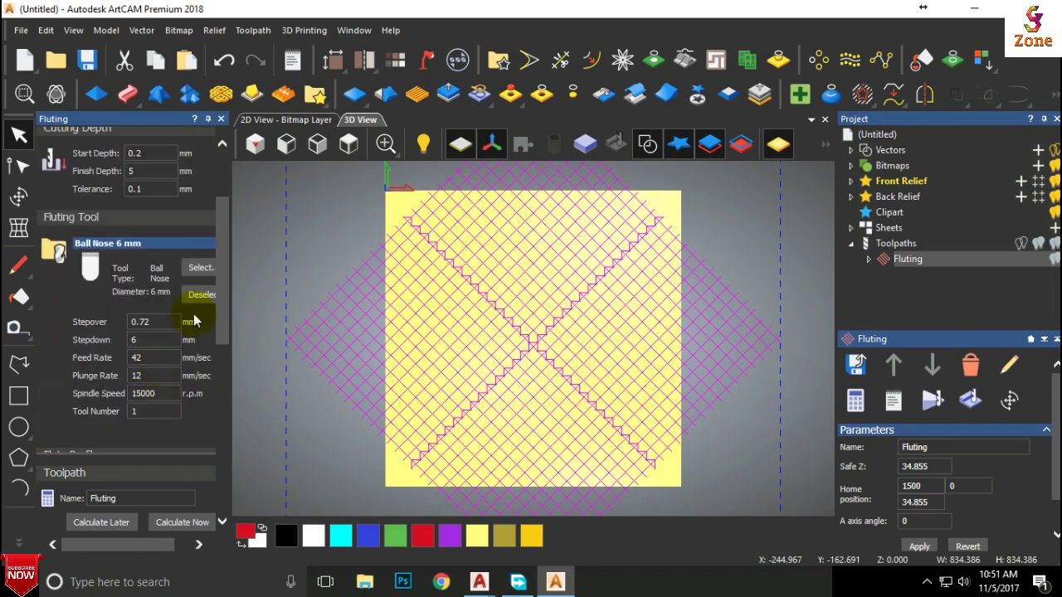
{"action": "left_click", "coordinate": [190, 276]}
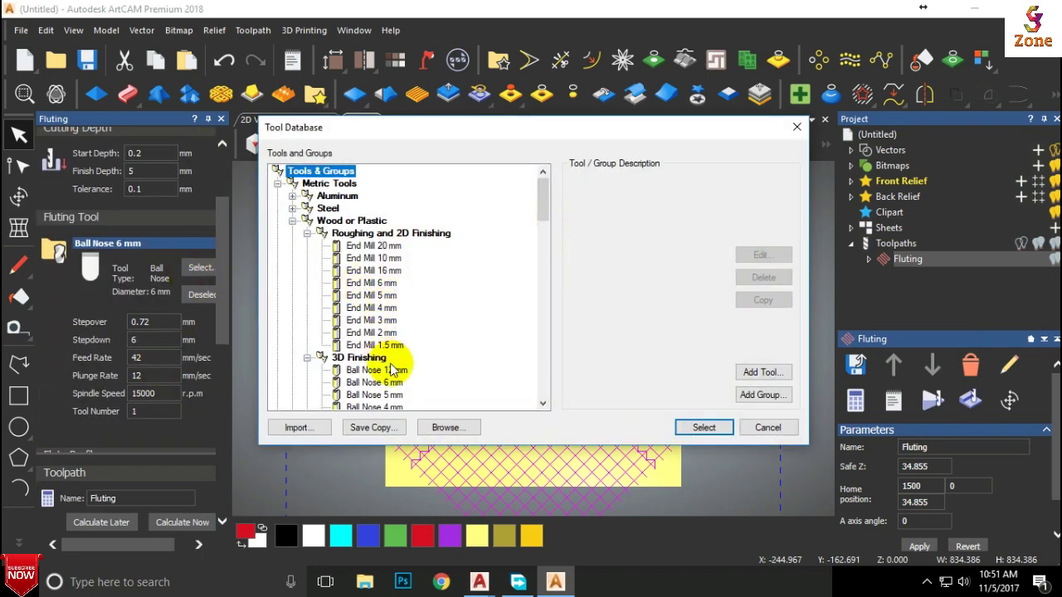
{"action": "scroll", "coordinate": [390, 374], "scroll_direction": "down", "scroll_amount": 2}
{"action": "scroll", "coordinate": [390, 390], "scroll_direction": "down", "scroll_amount": 1}
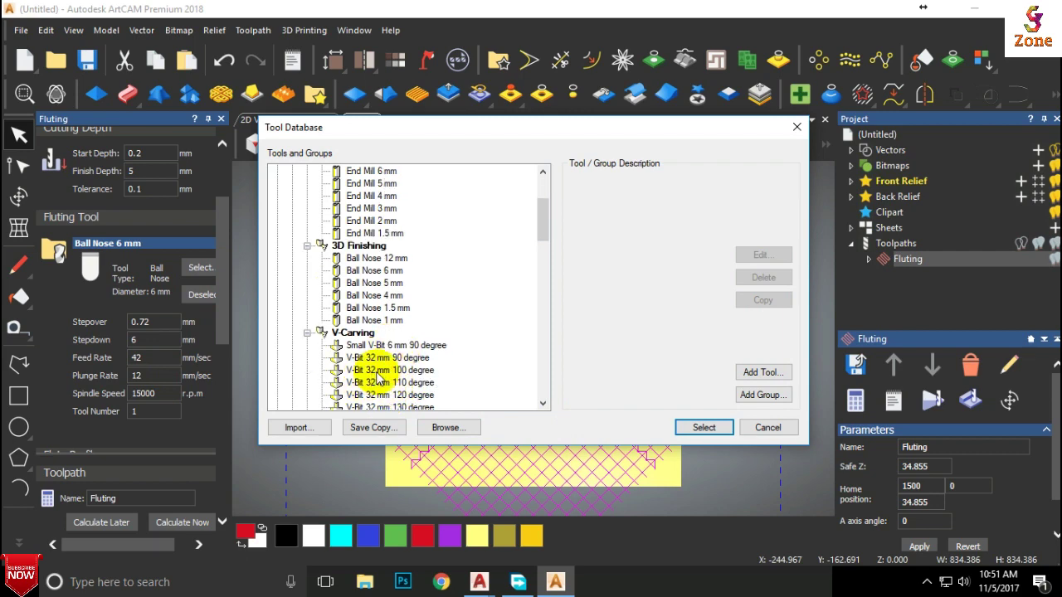
{"action": "left_click", "coordinate": [378, 358]}
{"action": "left_click", "coordinate": [688, 427]}
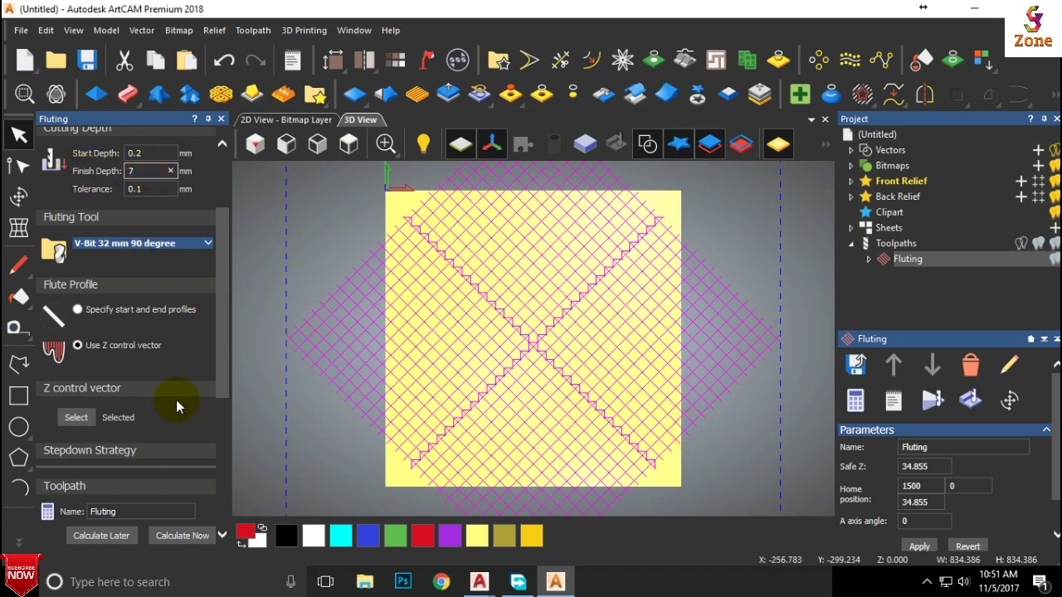
Recalculate the Fluting toolpath with the V-bit and run its simulation at fast speed
{"action": "left_click", "coordinate": [183, 536]}
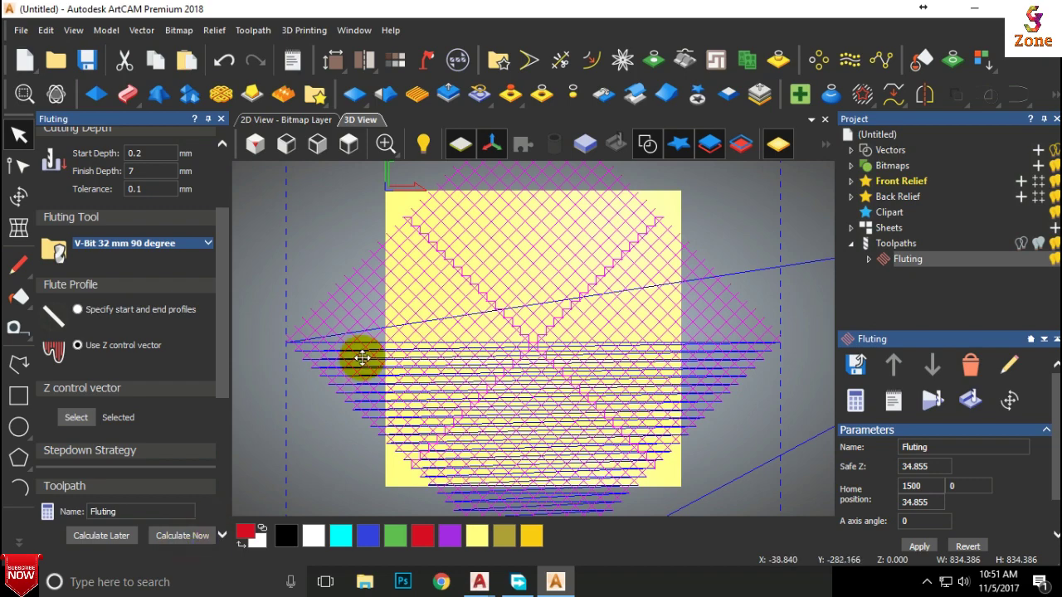
{"action": "left_click", "coordinate": [221, 119]}
{"action": "left_click", "coordinate": [933, 400]}
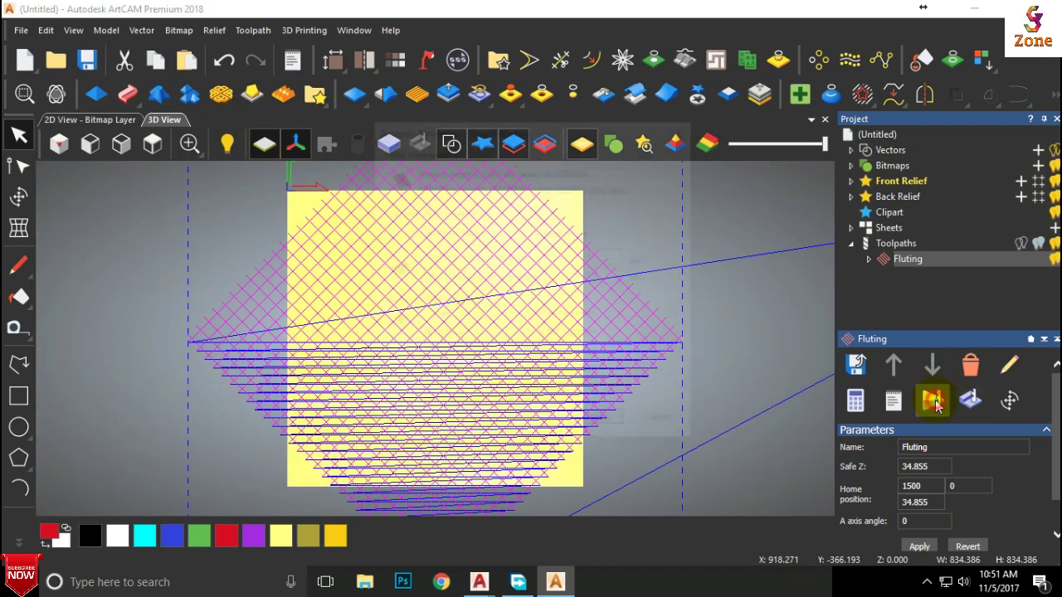
{"action": "left_click", "coordinate": [589, 424]}
{"action": "left_click", "coordinate": [365, 236]}
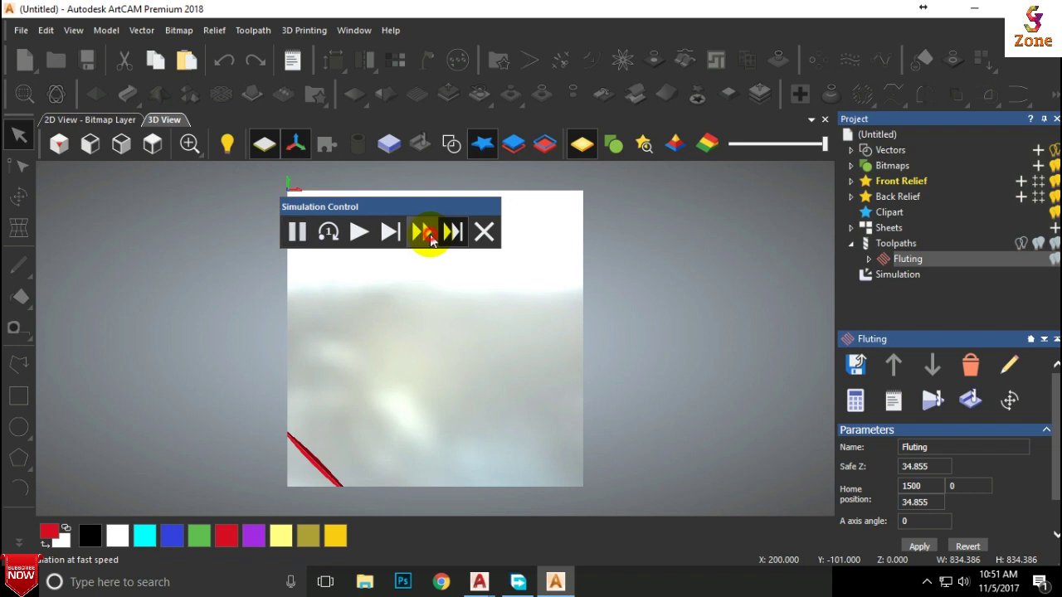
{"action": "left_click", "coordinate": [422, 233]}
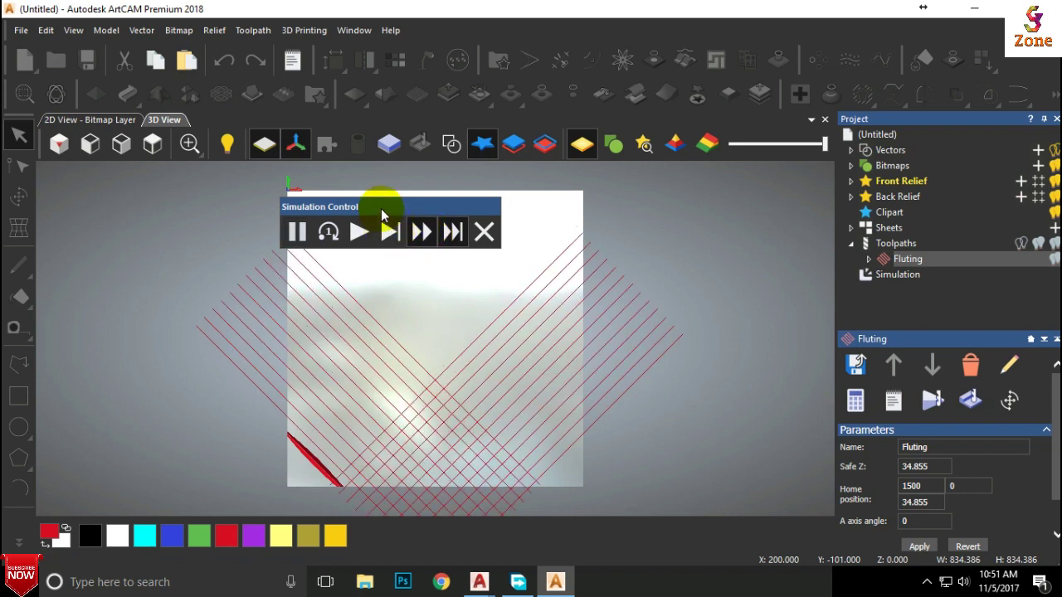
Examine the simulated 90-degree V-bit flutes up close, tilted and from directly above, keeping the simulation controls clear of the model
{"action": "mouse_move", "coordinate": [381, 208]}
{"action": "left_mouse_down"}
{"action": "mouse_move", "coordinate": [135, 211]}
{"action": "mouse_move", "coordinate": [181, 206]}
{"action": "left_mouse_up"}
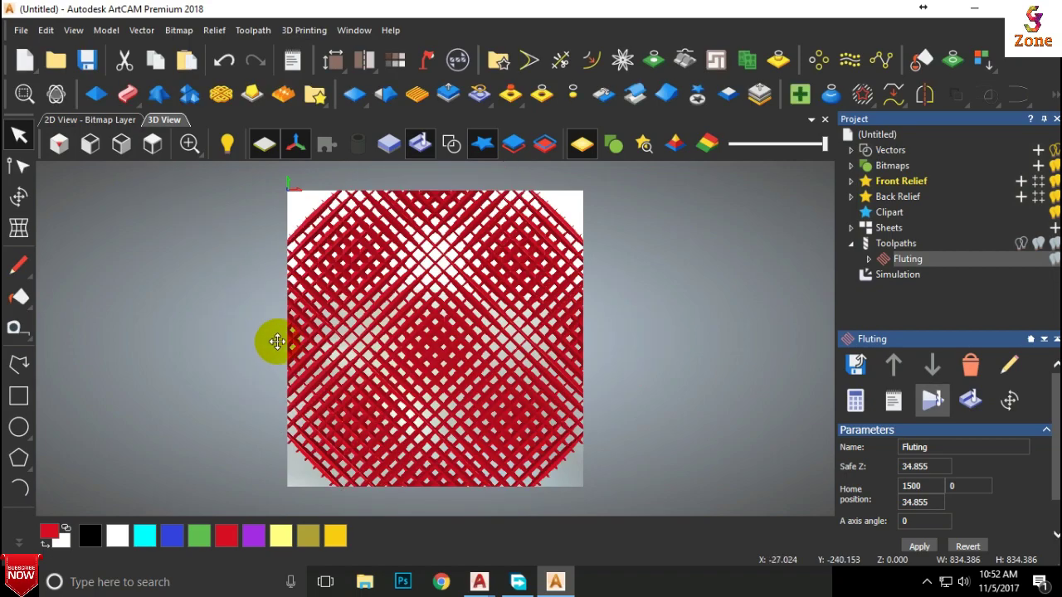
{"action": "left_click_drag", "start_coordinate": [341, 379], "coordinate": [423, 351]}
{"action": "scroll", "coordinate": [379, 356], "scroll_direction": "up", "scroll_amount": 3}
{"action": "left_click_drag", "start_coordinate": [488, 332], "coordinate": [505, 360]}
{"action": "scroll", "coordinate": [505, 360], "scroll_direction": "down", "scroll_amount": 3}
{"action": "left_click_drag", "start_coordinate": [583, 339], "coordinate": [552, 427]}
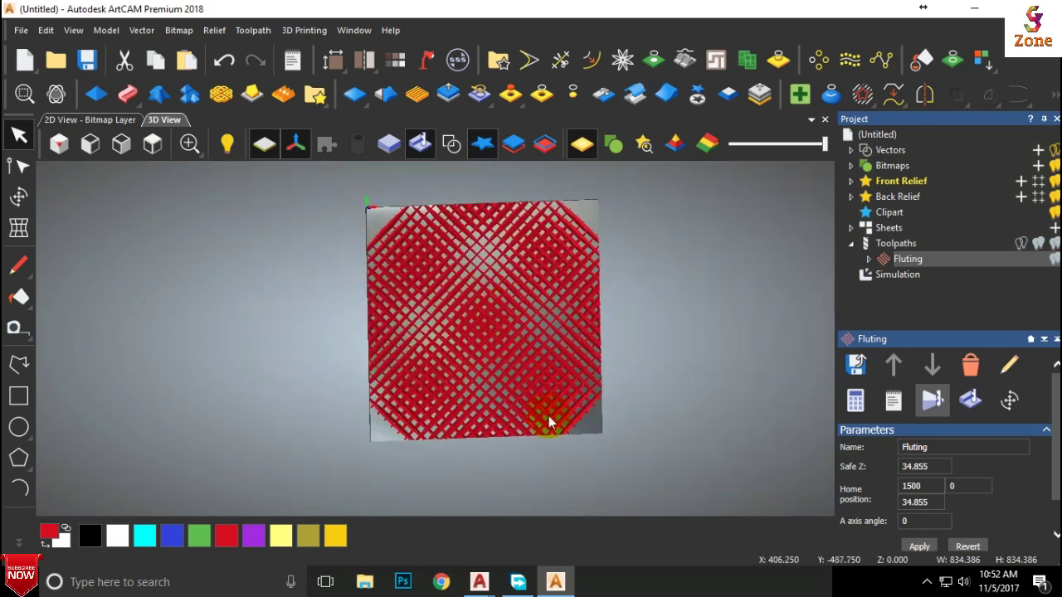
{"action": "left_click", "coordinate": [152, 144]}
{"action": "left_click_drag", "start_coordinate": [437, 262], "coordinate": [351, 451]}
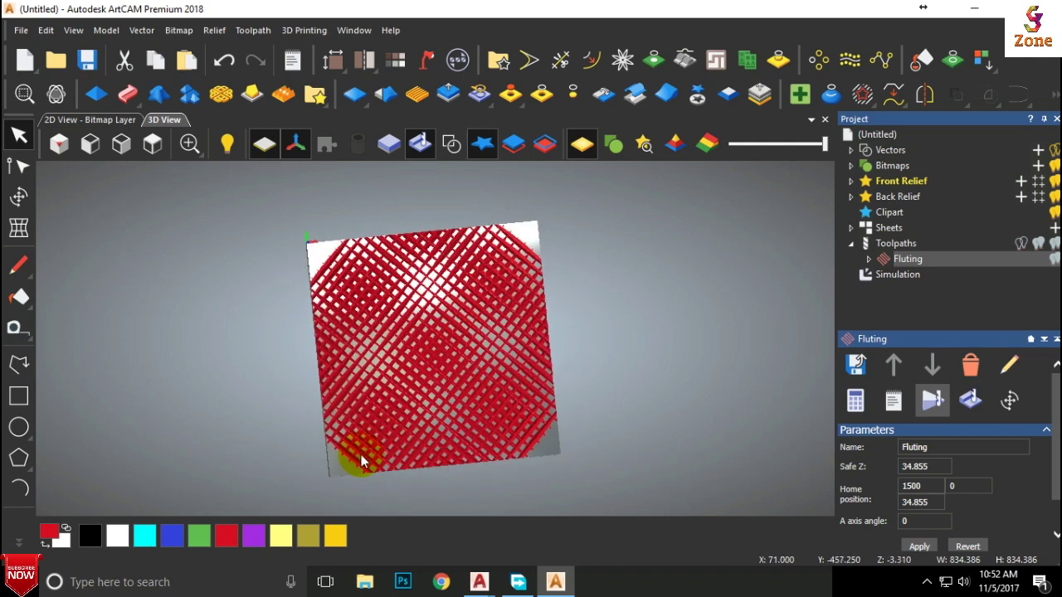
Delete the V-bit simulation, show the vectors in the 3D view and reopen the Fluting toolpath for editing
{"action": "left_click", "coordinate": [904, 280]}
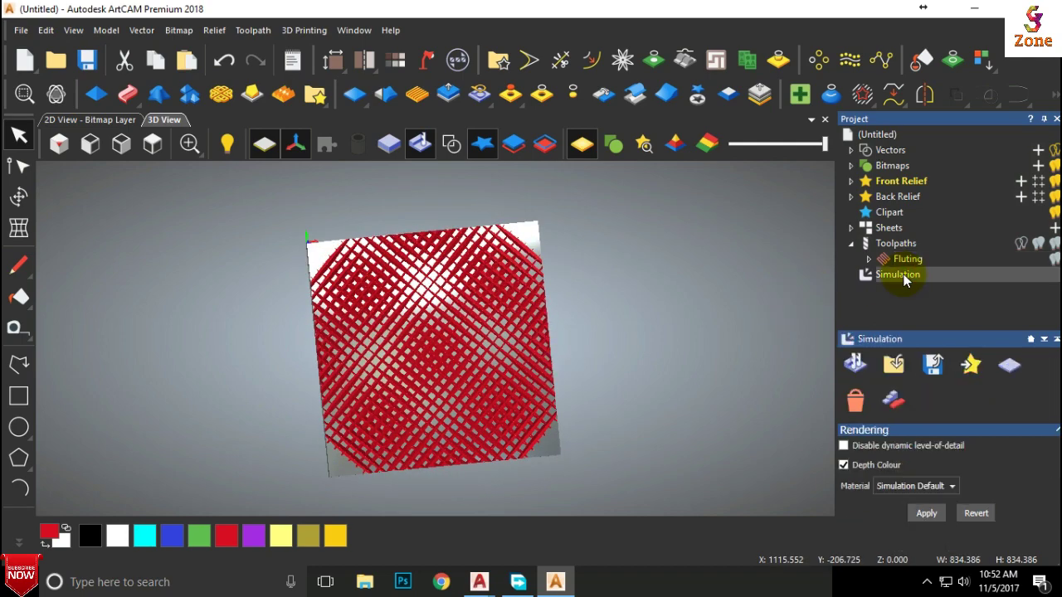
{"action": "left_click", "coordinate": [859, 407]}
{"action": "left_click", "coordinate": [451, 144]}
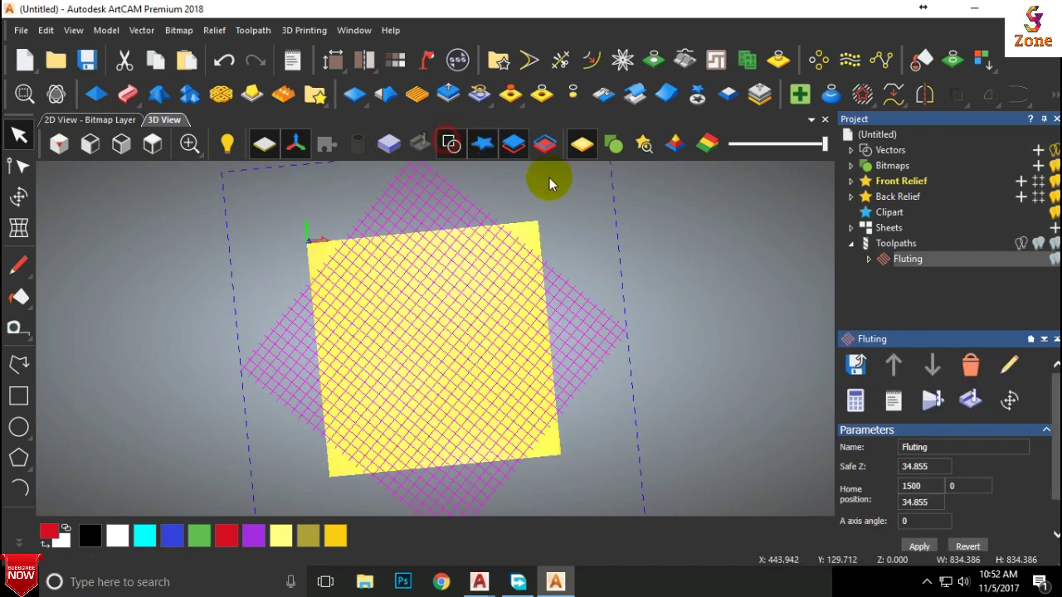
{"action": "right_click", "coordinate": [905, 264]}
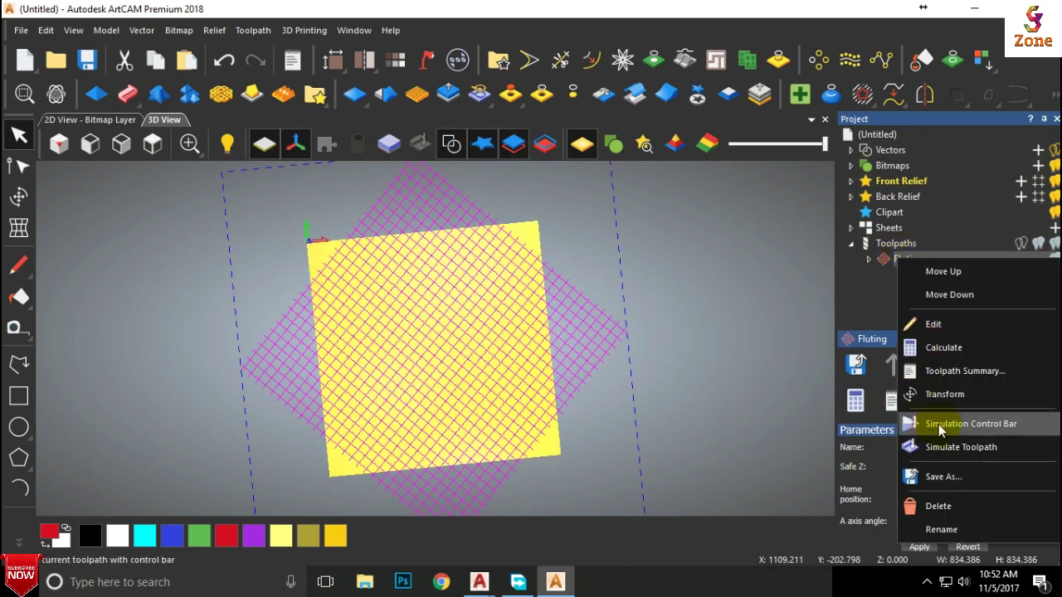
{"action": "left_click", "coordinate": [936, 324]}
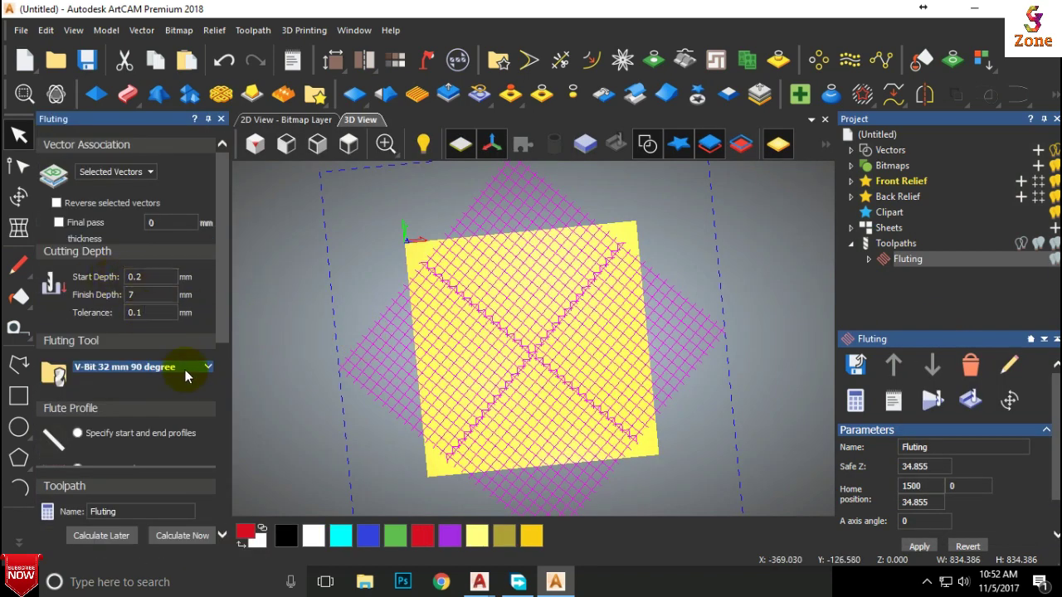
Change the fluting tool to the V-Bit 32 mm 120 degree from the V-Carving group of the tool database
{"action": "scroll", "coordinate": [166, 372], "scroll_direction": "down", "scroll_amount": 2}
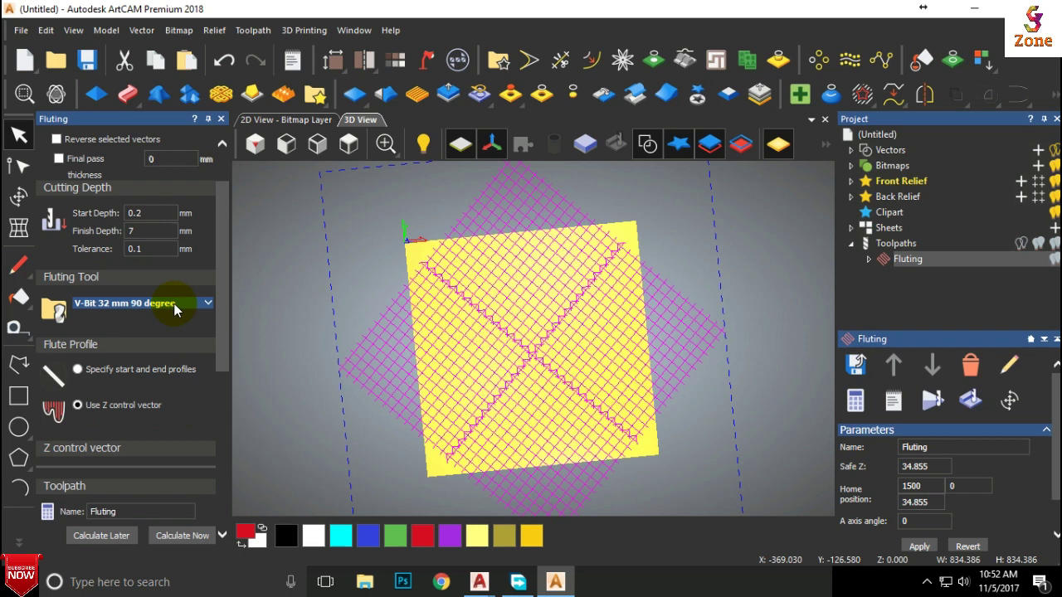
{"action": "left_click", "coordinate": [207, 303]}
{"action": "scroll", "coordinate": [181, 364], "scroll_direction": "down", "scroll_amount": 3}
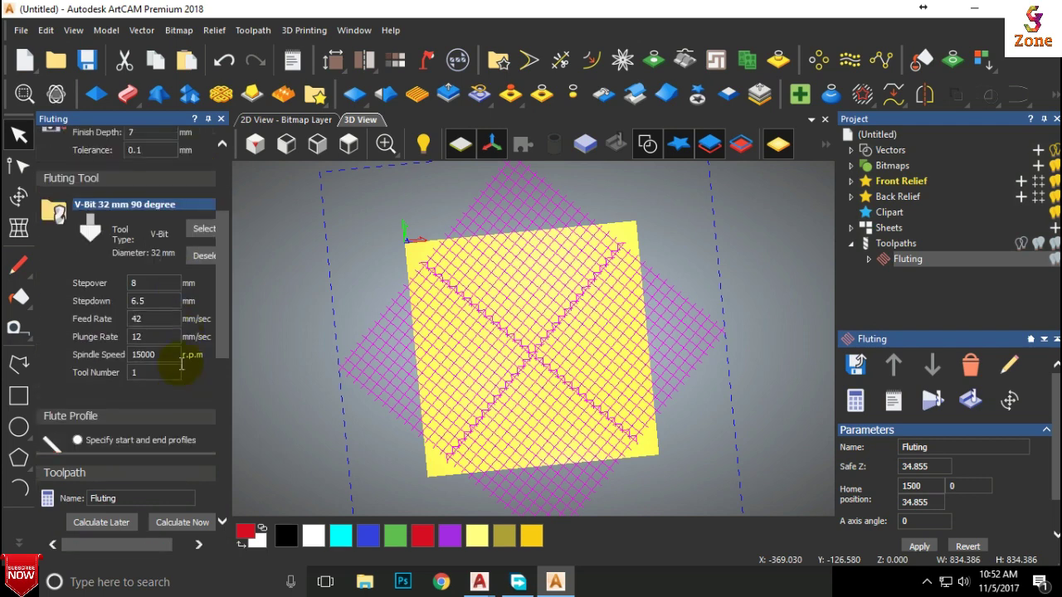
{"action": "scroll", "coordinate": [187, 357], "scroll_direction": "up", "scroll_amount": 3}
{"action": "left_click", "coordinate": [194, 331]}
{"action": "scroll", "coordinate": [371, 347], "scroll_direction": "down", "scroll_amount": 2}
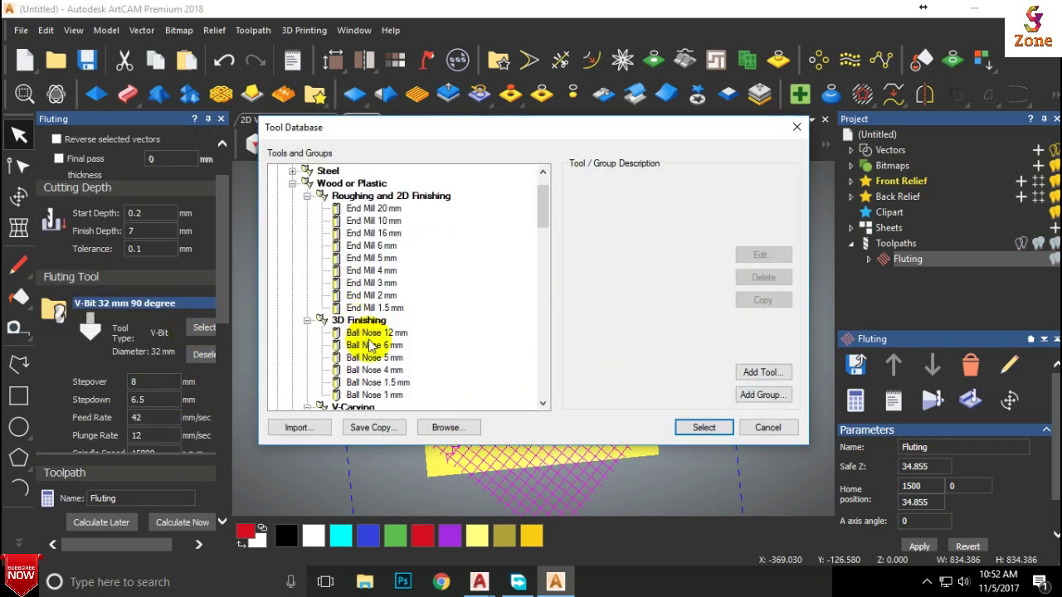
{"action": "scroll", "coordinate": [371, 347], "scroll_direction": "down", "scroll_amount": 2}
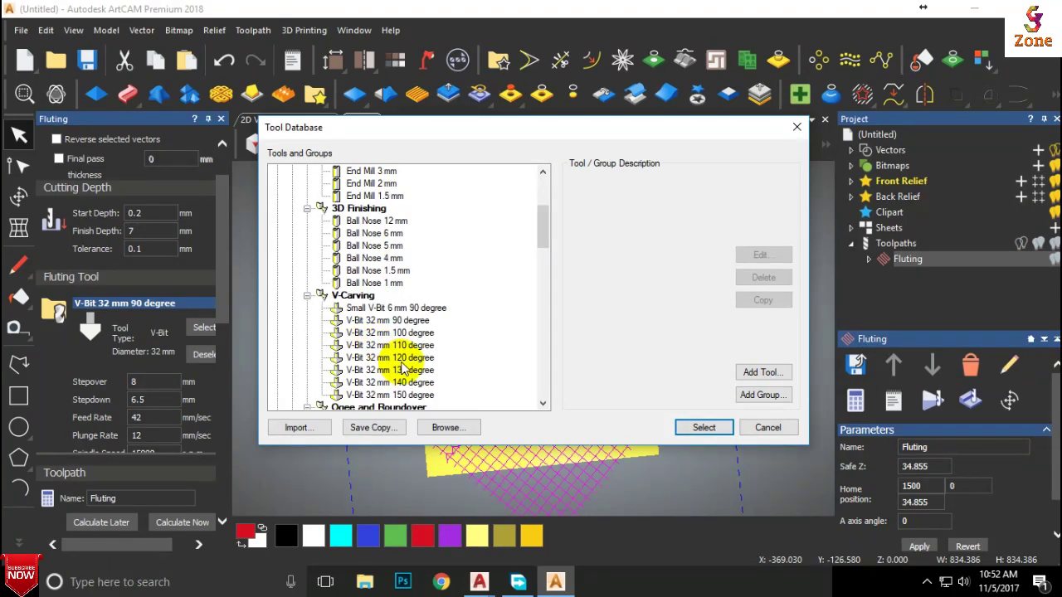
{"action": "left_click", "coordinate": [392, 357]}
{"action": "left_click", "coordinate": [688, 432]}
Recalculate the Fluting toolpath and simulate it on the whole model at standard resolution, running at fast speed
{"action": "scroll", "coordinate": [176, 417], "scroll_direction": "down", "scroll_amount": 4}
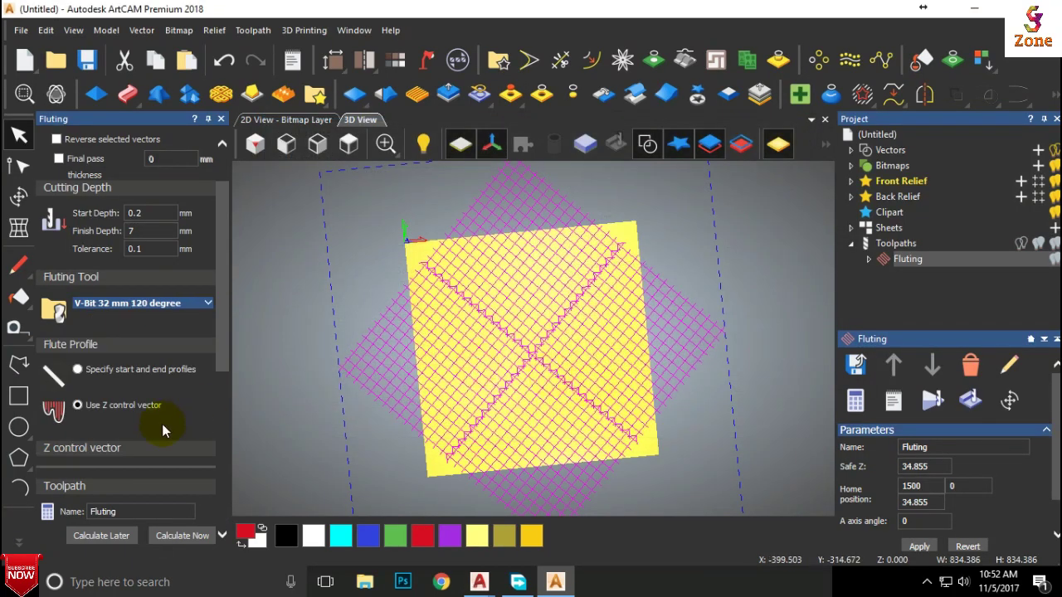
{"action": "left_click", "coordinate": [166, 535]}
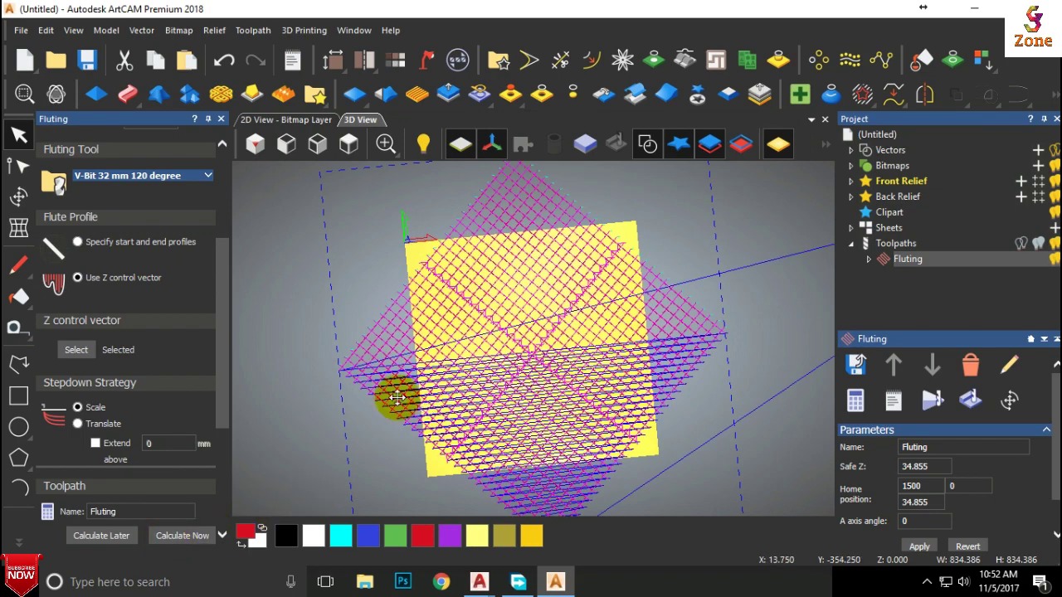
{"action": "left_click", "coordinate": [222, 120]}
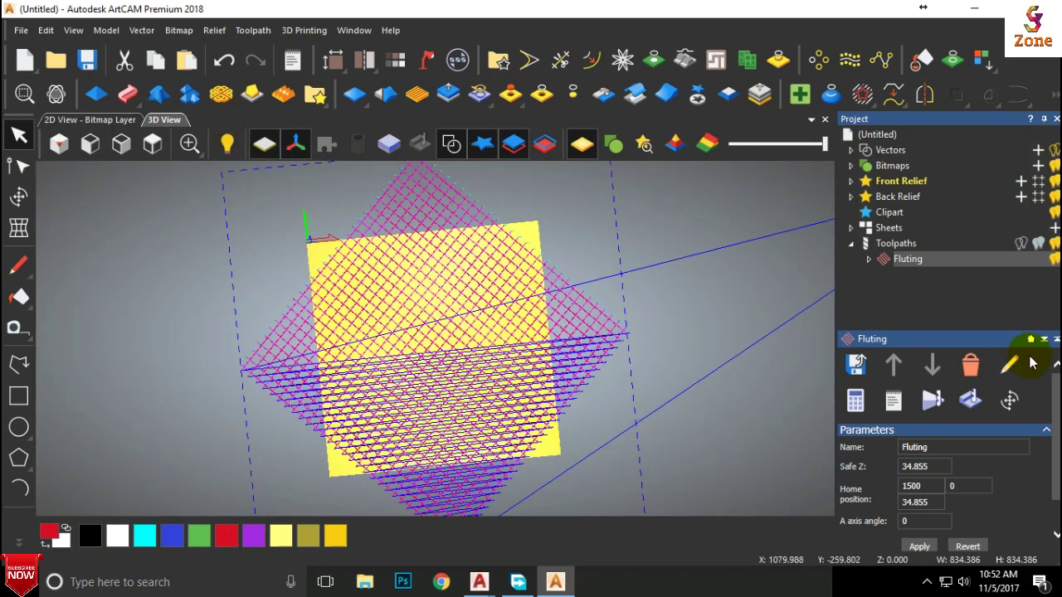
{"action": "left_click", "coordinate": [946, 400]}
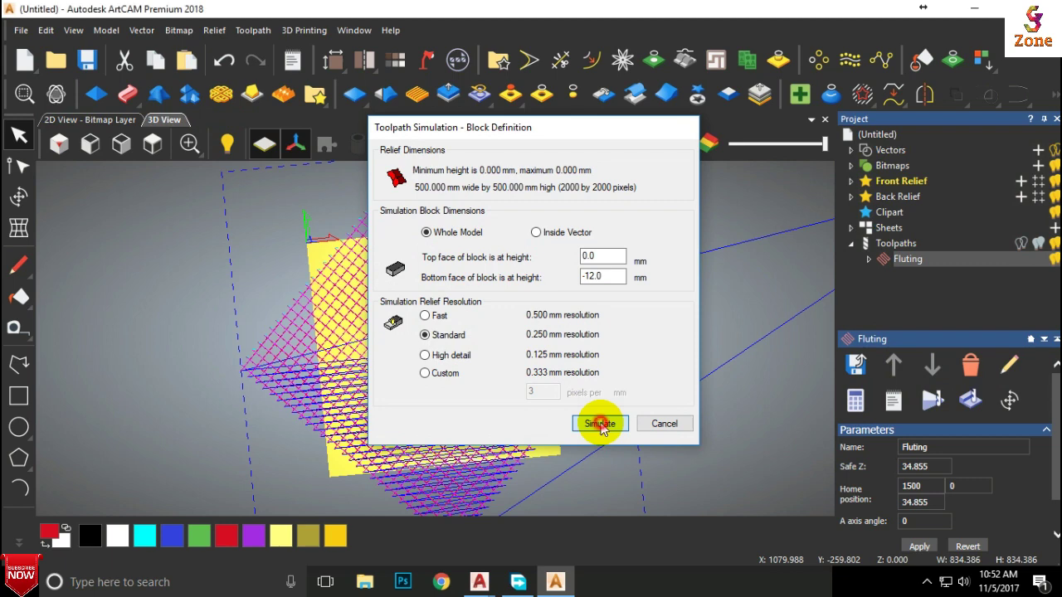
{"action": "left_click", "coordinate": [600, 421]}
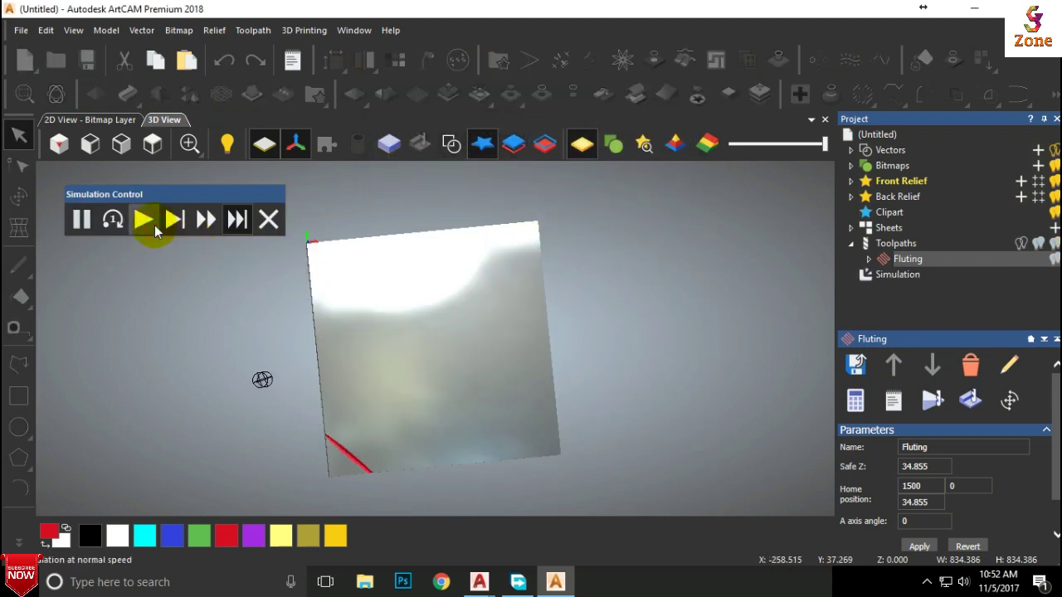
{"action": "left_click", "coordinate": [208, 221]}
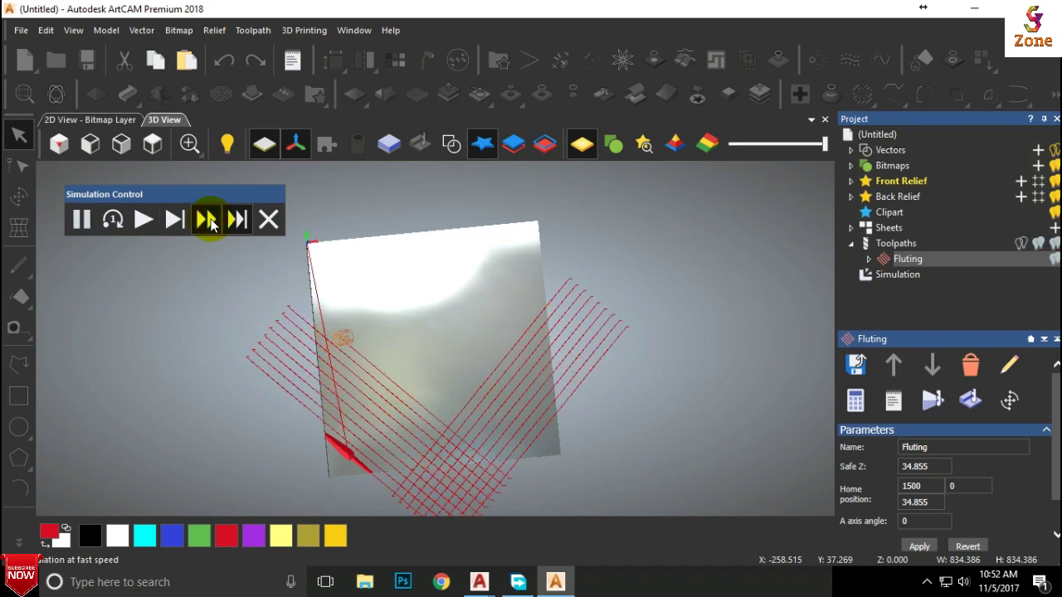
Examine the flutes cut by the 120-degree V-bit up close from several angles and from directly above
{"action": "left_click_drag", "start_coordinate": [384, 387], "coordinate": [392, 389]}
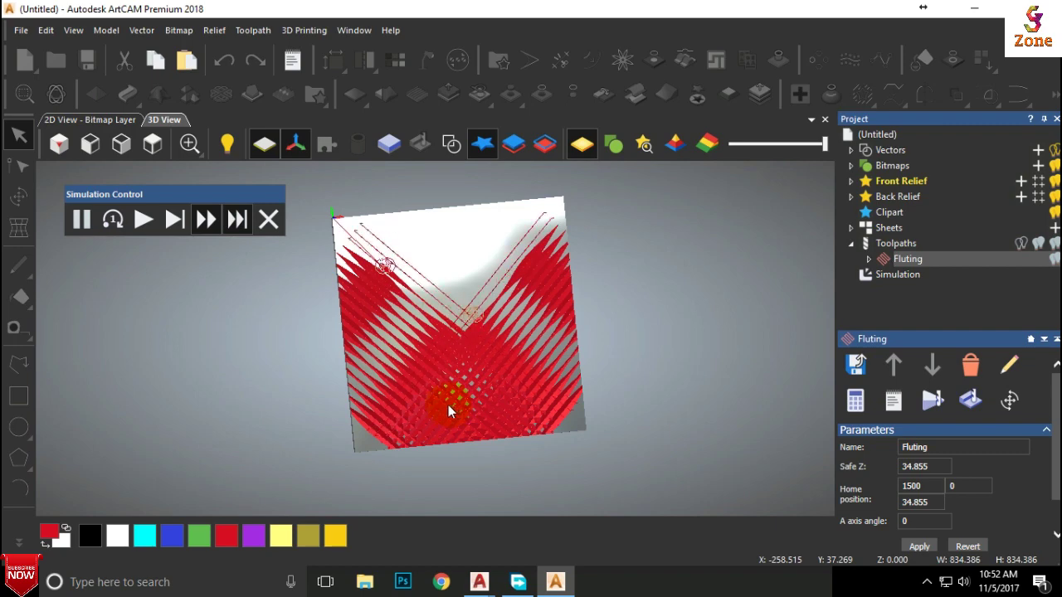
{"action": "scroll", "coordinate": [426, 403], "scroll_direction": "up", "scroll_amount": 2}
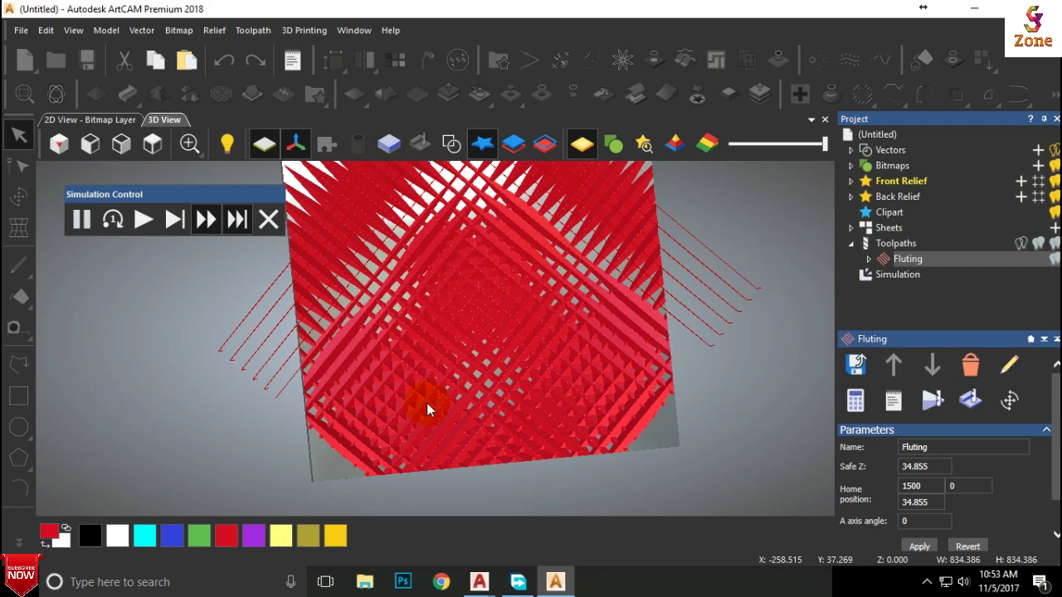
{"action": "scroll", "coordinate": [426, 403], "scroll_direction": "down", "scroll_amount": 3}
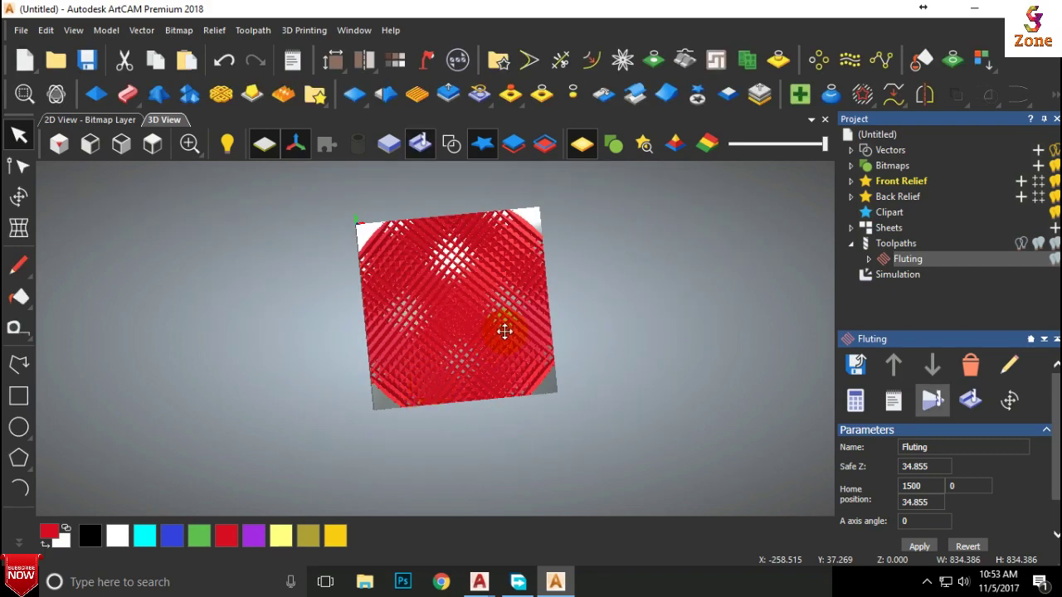
{"action": "scroll", "coordinate": [439, 332], "scroll_direction": "up", "scroll_amount": 3}
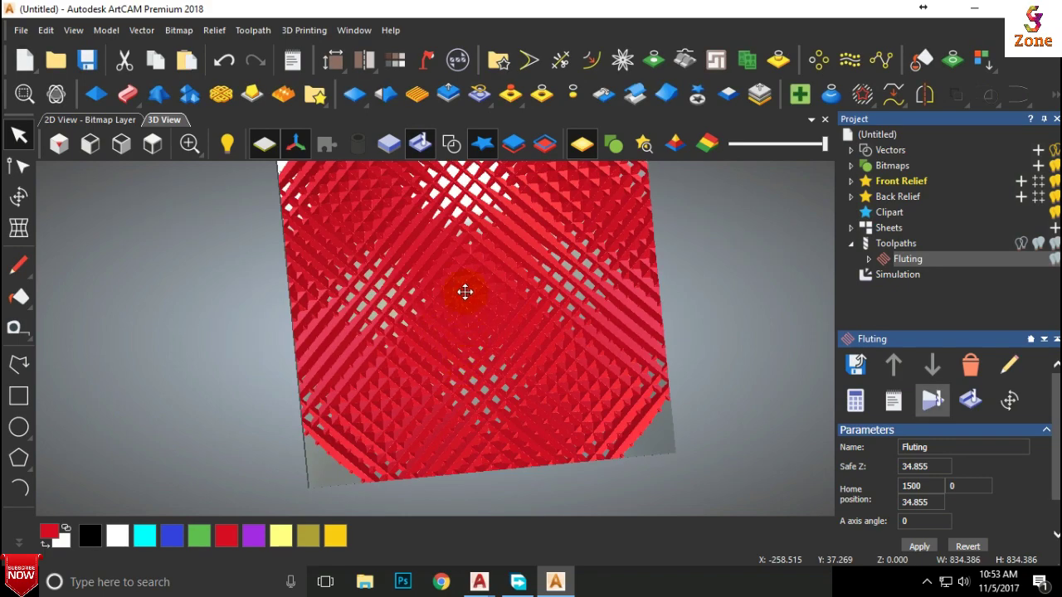
{"action": "scroll", "coordinate": [362, 379], "scroll_direction": "up", "scroll_amount": 3}
{"action": "scroll", "coordinate": [362, 380], "scroll_direction": "down", "scroll_amount": 5}
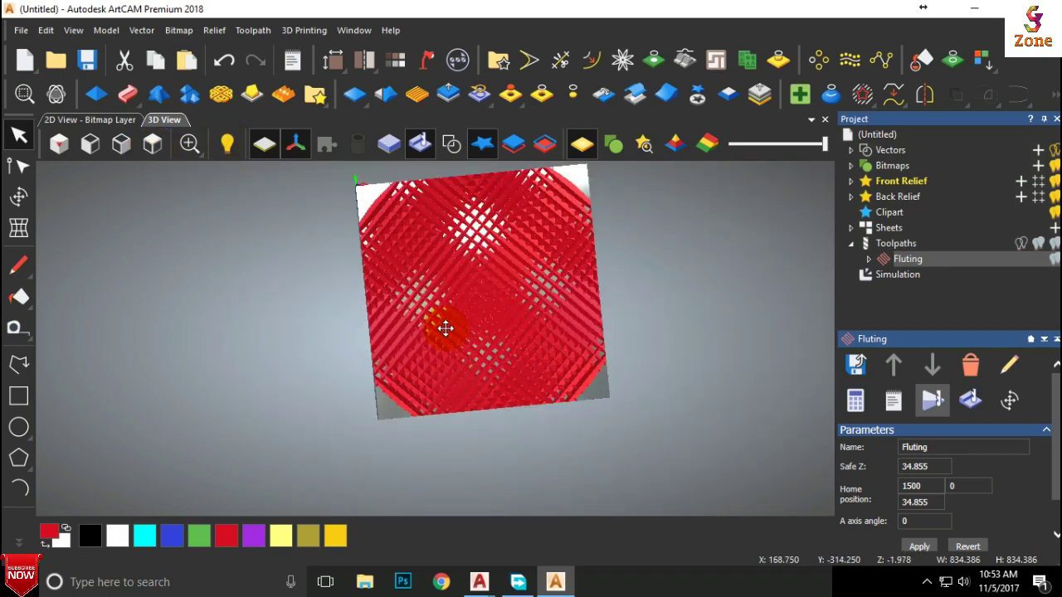
{"action": "scroll", "coordinate": [440, 328], "scroll_direction": "up", "scroll_amount": 5}
{"action": "left_click_drag", "start_coordinate": [493, 247], "coordinate": [414, 352]}
{"action": "scroll", "coordinate": [412, 372], "scroll_direction": "up", "scroll_amount": 3}
{"action": "scroll", "coordinate": [413, 352], "scroll_direction": "down", "scroll_amount": 6}
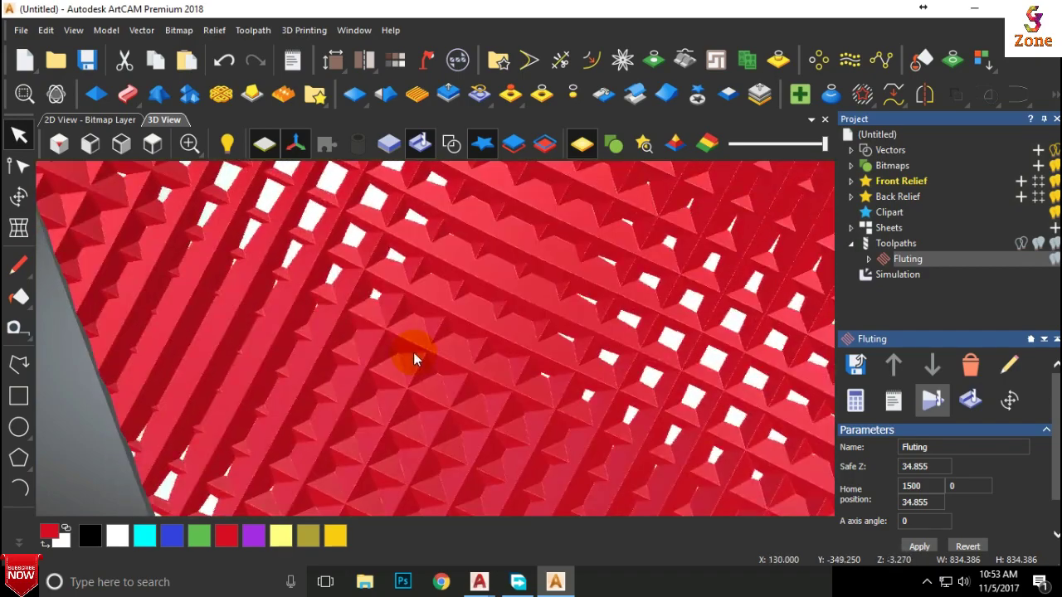
{"action": "left_click_drag", "start_coordinate": [452, 387], "coordinate": [182, 200]}
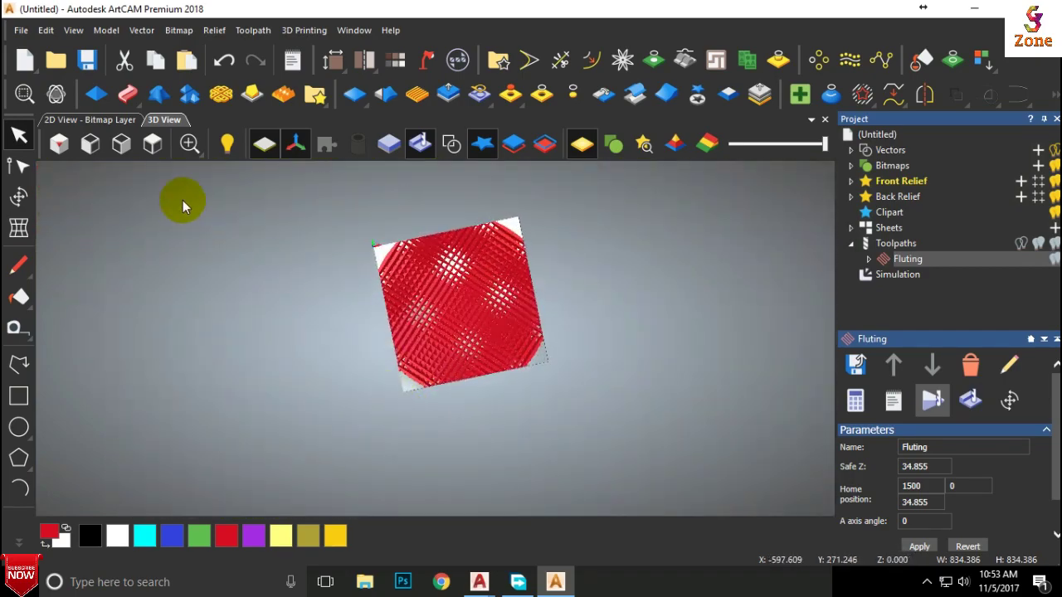
{"action": "left_click", "coordinate": [161, 147]}
Reopen the Fluting toolpath for editing and change its tool to the End Mill 6 mm for wood or plastic
{"action": "right_click", "coordinate": [904, 264]}
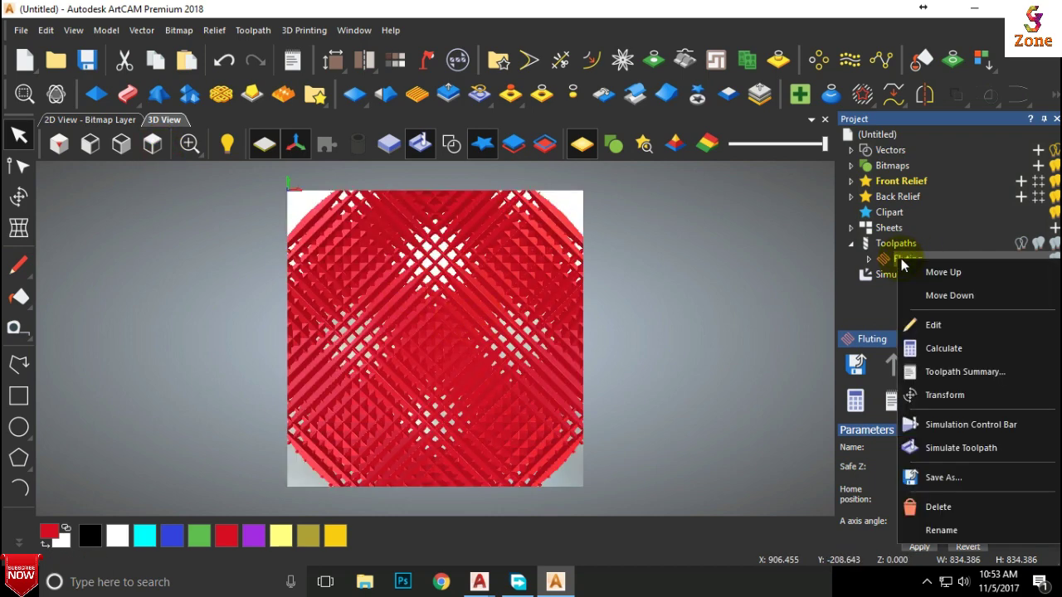
{"action": "left_click", "coordinate": [934, 323]}
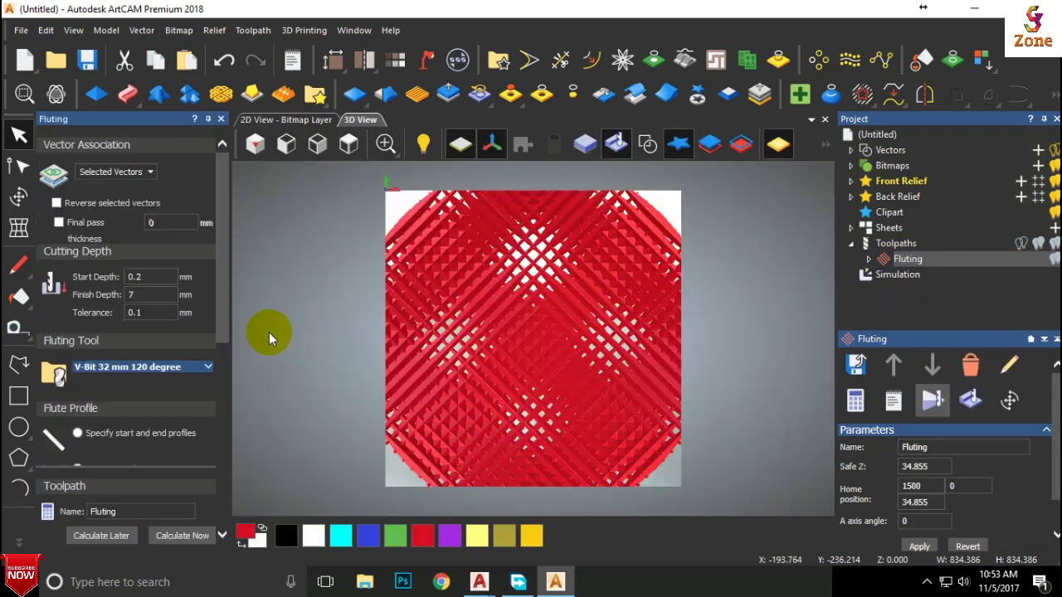
{"action": "left_click", "coordinate": [199, 369]}
{"action": "scroll", "coordinate": [199, 372], "scroll_direction": "down", "scroll_amount": 4}
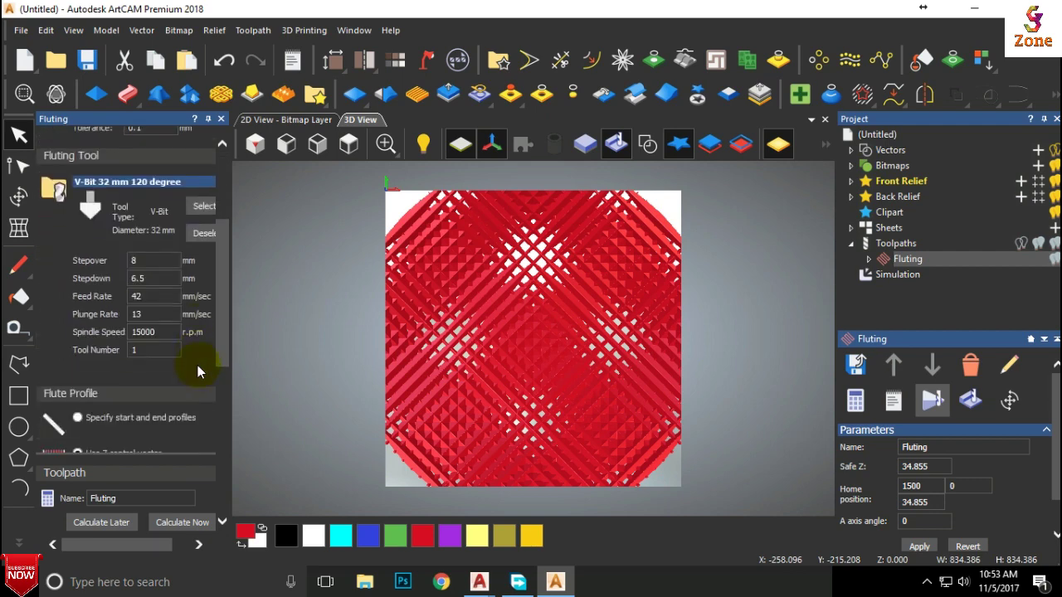
{"action": "left_click", "coordinate": [204, 207]}
{"action": "scroll", "coordinate": [403, 346], "scroll_direction": "down", "scroll_amount": 4}
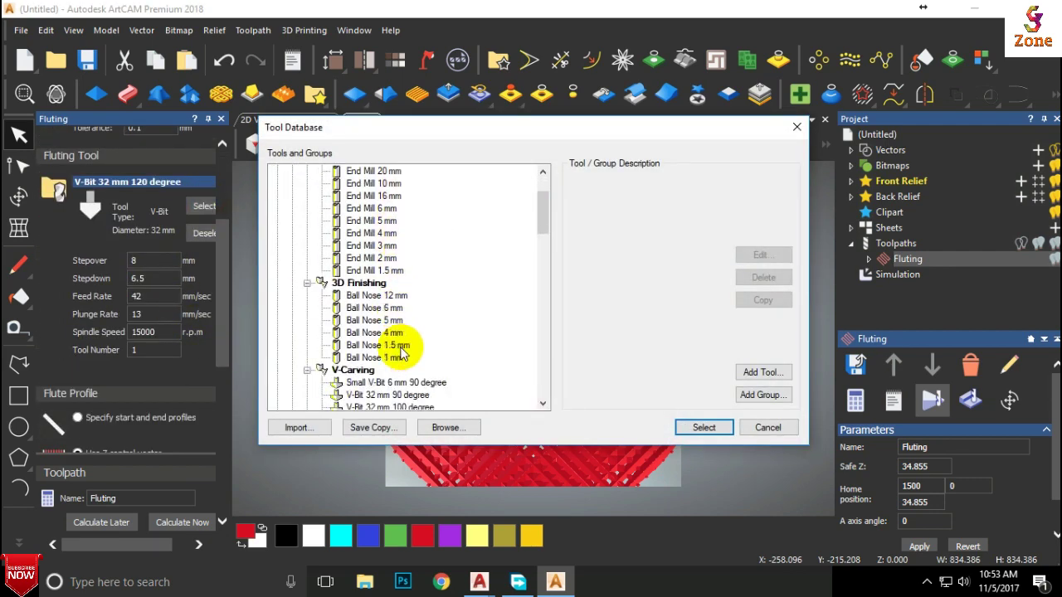
{"action": "scroll", "coordinate": [402, 353], "scroll_direction": "down", "scroll_amount": 3}
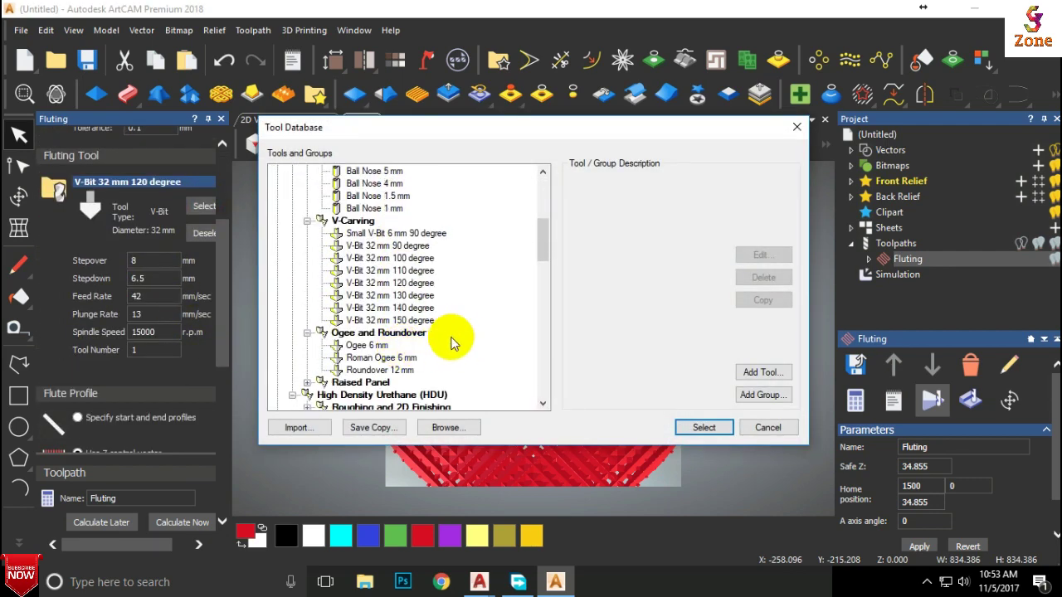
{"action": "scroll", "coordinate": [427, 336], "scroll_direction": "up", "scroll_amount": 6}
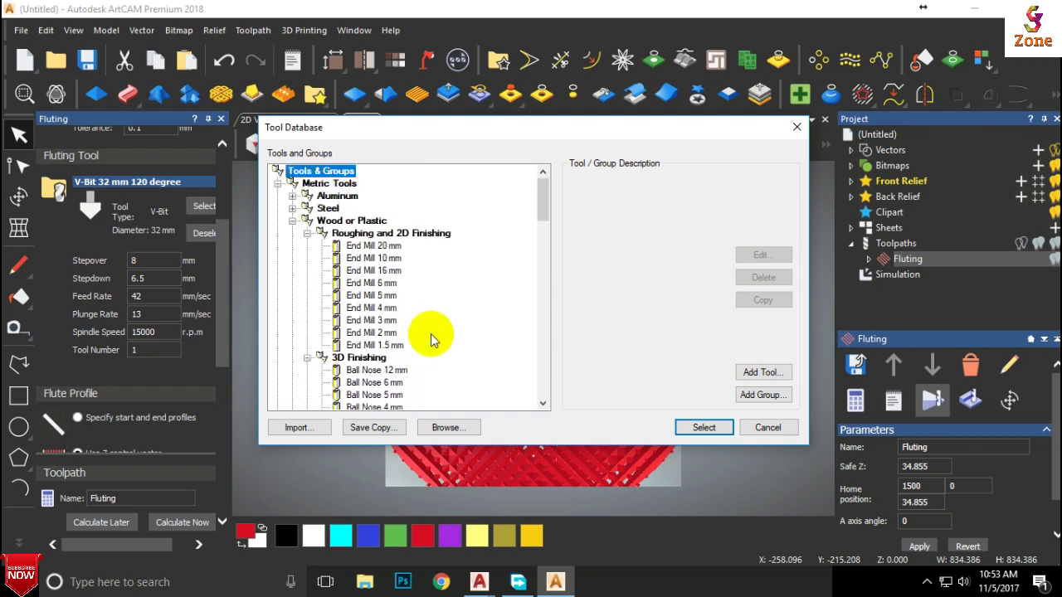
{"action": "left_click", "coordinate": [369, 283]}
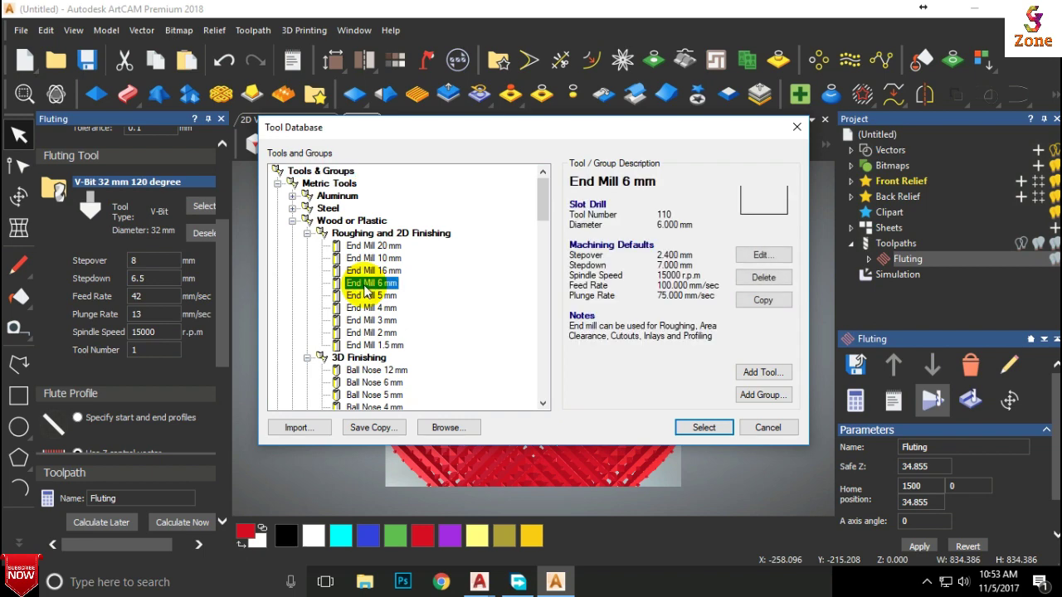
{"action": "left_click", "coordinate": [701, 427]}
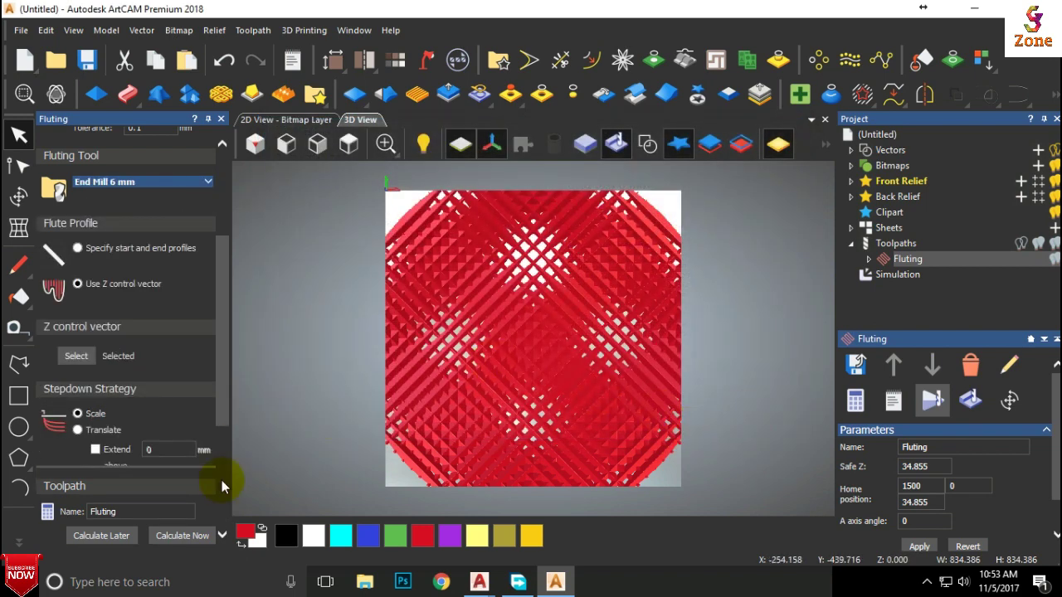
Recalculate the Fluting toolpath with the end mill and reset the simulation to an uncut block
{"action": "left_click", "coordinate": [181, 536]}
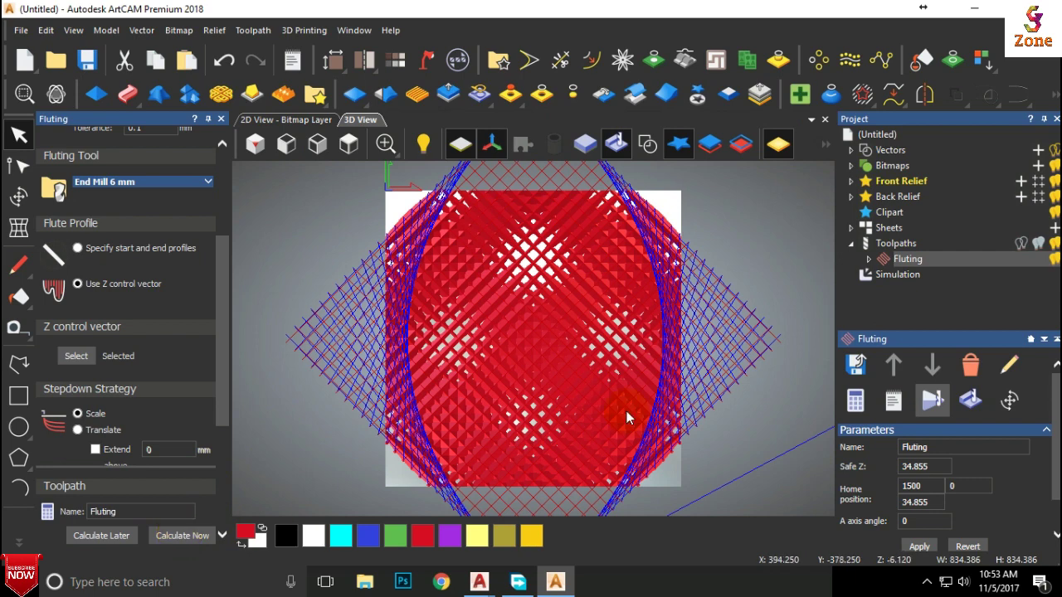
{"action": "left_click", "coordinate": [895, 278]}
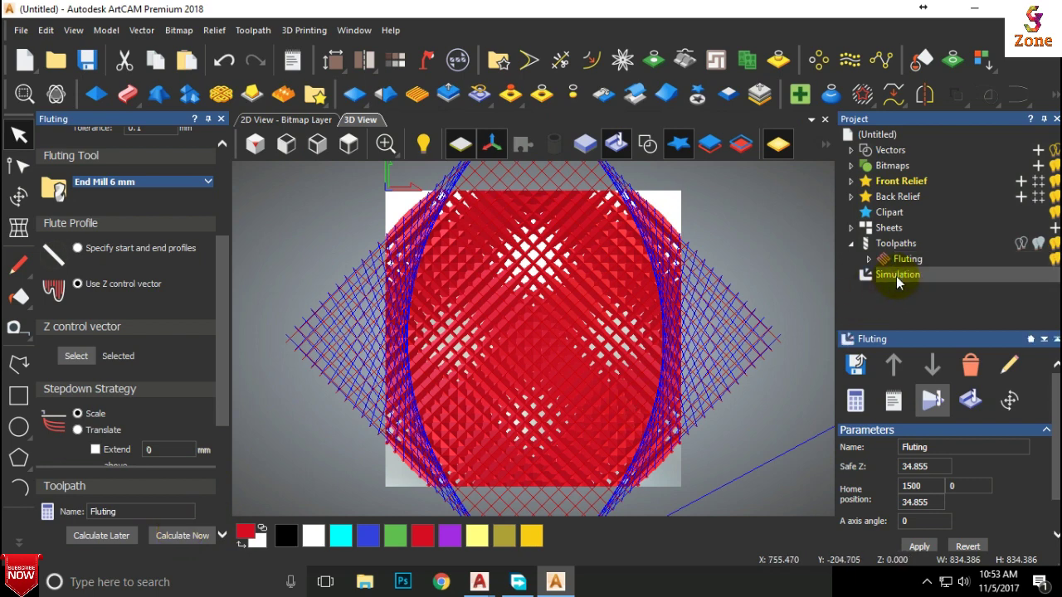
{"action": "right_click", "coordinate": [896, 276]}
{"action": "left_click", "coordinate": [936, 401]}
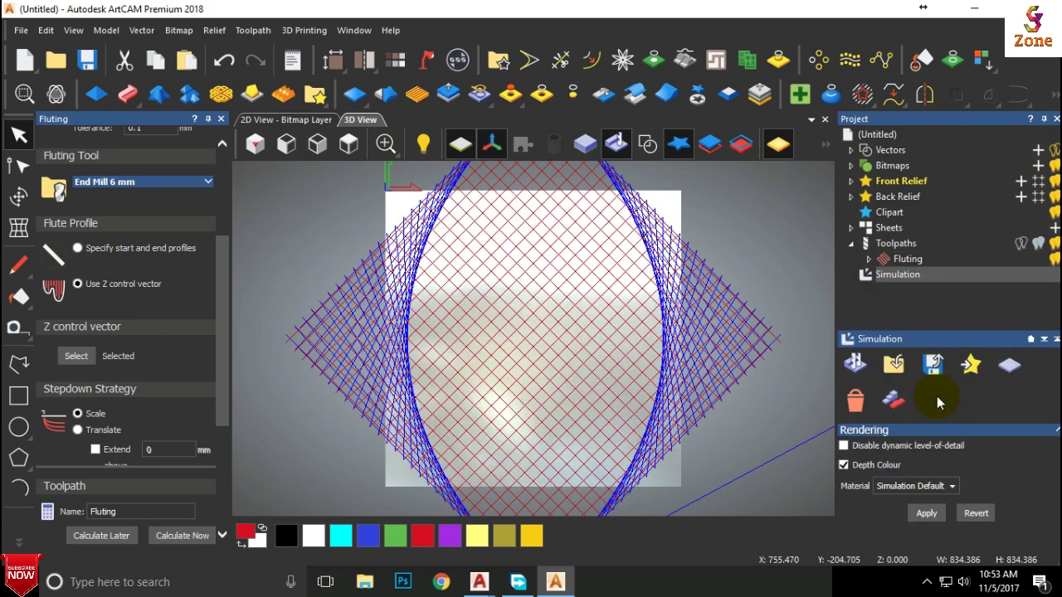
Simulate the Fluting toolpath with the 6 mm end mill, running at fast speed
{"action": "left_click", "coordinate": [908, 259]}
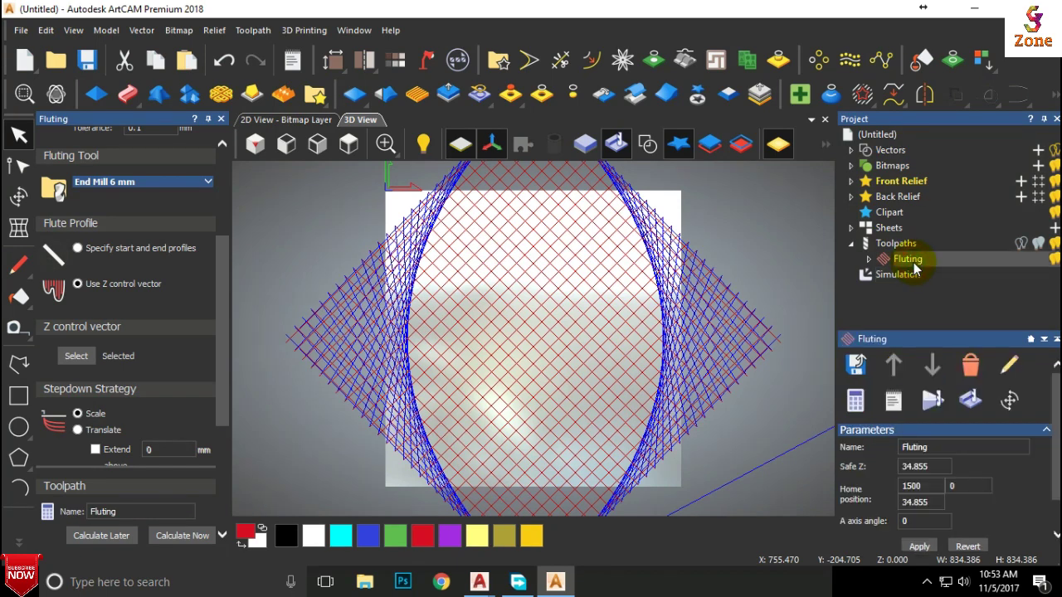
{"action": "left_click", "coordinate": [933, 401]}
{"action": "left_click", "coordinate": [208, 220]}
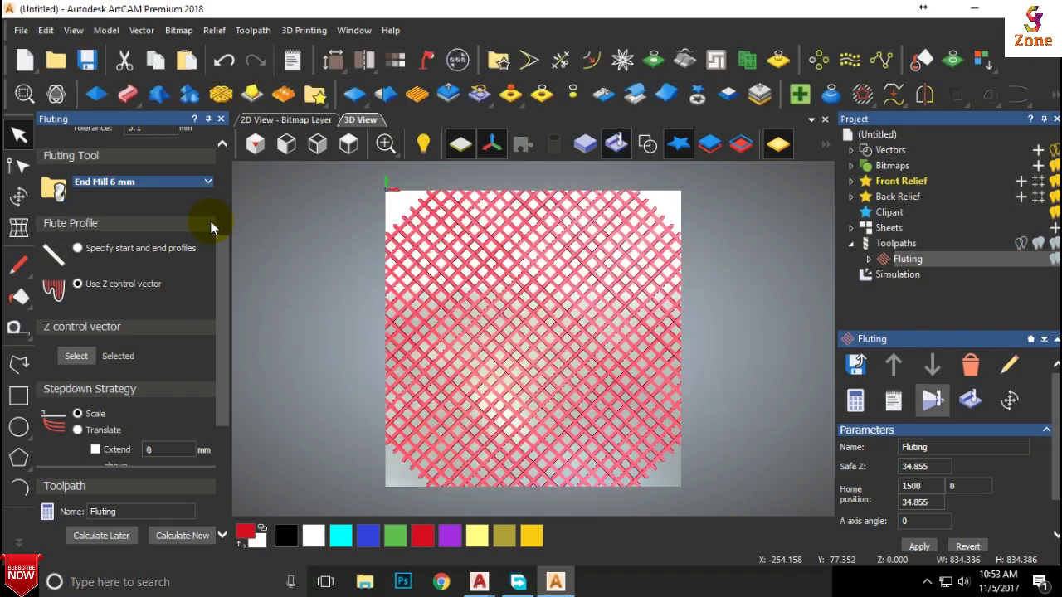
Examine the flutes cut by the 6 mm end mill up close from several angles and from directly above
{"action": "left_click_drag", "start_coordinate": [391, 308], "coordinate": [627, 296]}
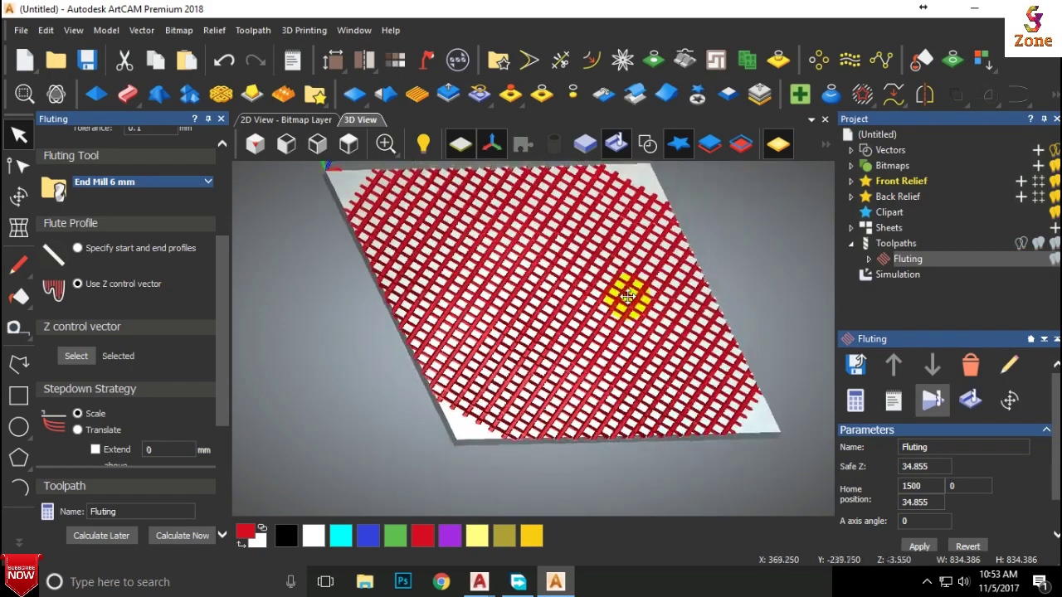
{"action": "scroll", "coordinate": [627, 296], "scroll_direction": "up", "scroll_amount": 8}
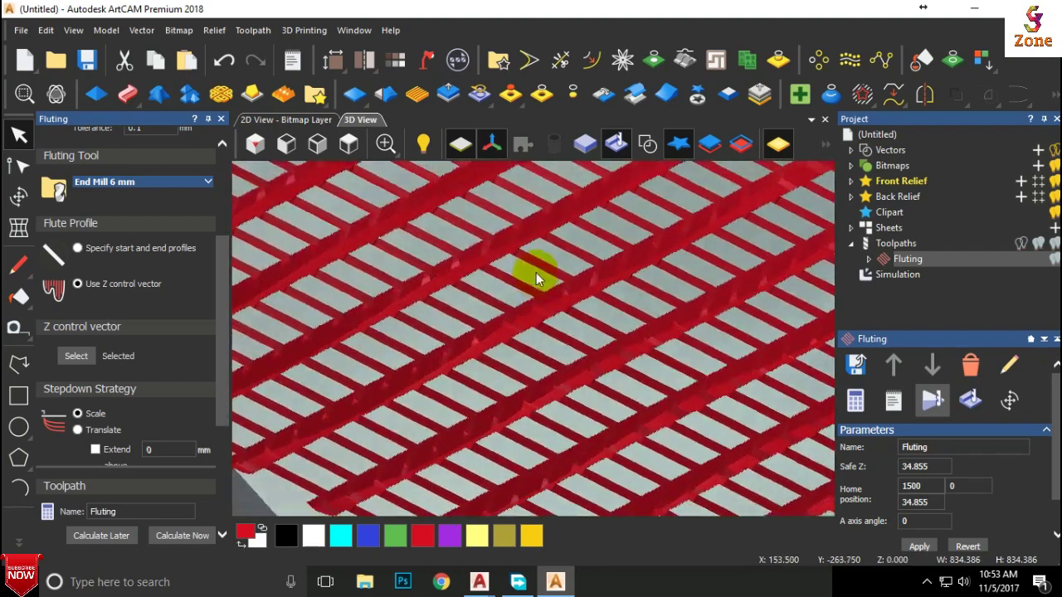
{"action": "scroll", "coordinate": [536, 280], "scroll_direction": "up", "scroll_amount": 6}
{"action": "left_click_drag", "start_coordinate": [553, 371], "coordinate": [403, 308]}
{"action": "scroll", "coordinate": [510, 356], "scroll_direction": "down", "scroll_amount": 3}
{"action": "scroll", "coordinate": [496, 304], "scroll_direction": "up", "scroll_amount": 3}
{"action": "scroll", "coordinate": [490, 290], "scroll_direction": "down", "scroll_amount": 4}
{"action": "left_click_drag", "start_coordinate": [491, 292], "coordinate": [308, 246]}
{"action": "left_click", "coordinate": [348, 144]}
{"action": "left_click_drag", "start_coordinate": [492, 294], "coordinate": [455, 199]}
{"action": "scroll", "coordinate": [459, 201], "scroll_direction": "up", "scroll_amount": 2}
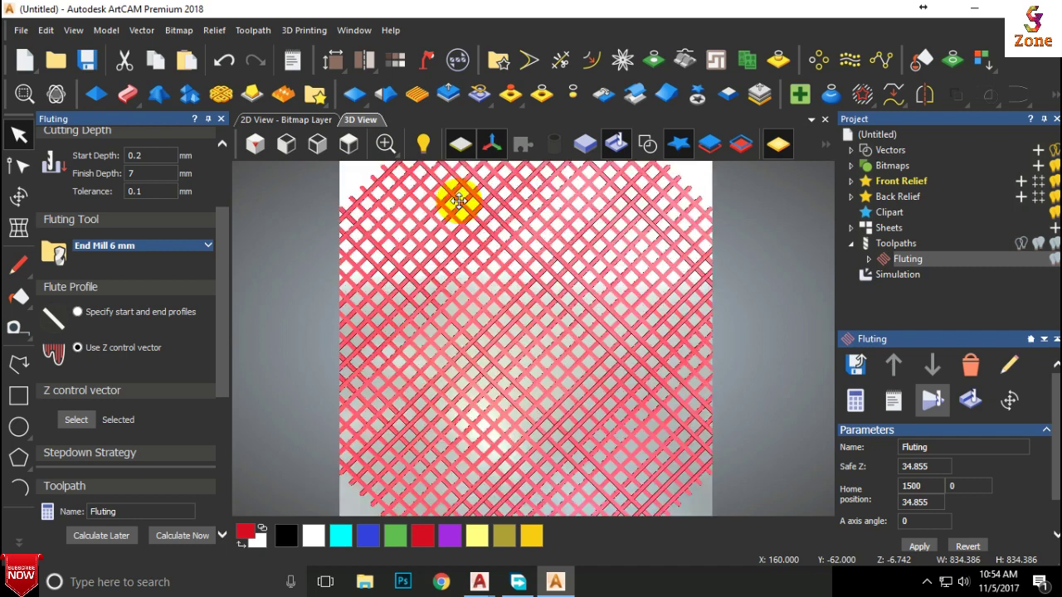
{"action": "scroll", "coordinate": [464, 224], "scroll_direction": "down", "scroll_amount": 2}
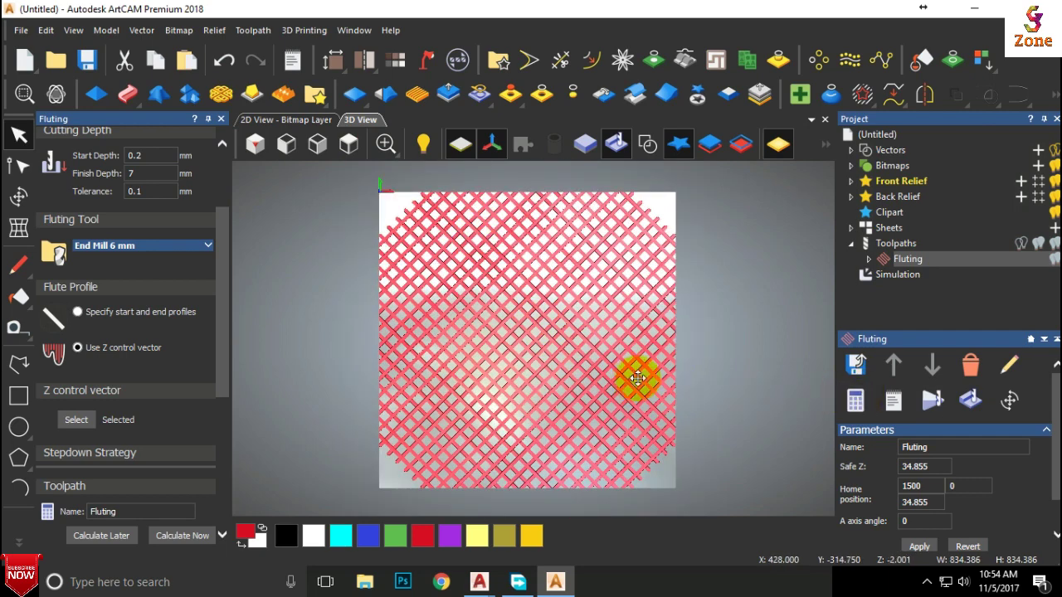
Delete the end mill simulation and turn on the vector display in the 3D view
{"action": "right_click", "coordinate": [893, 275]}
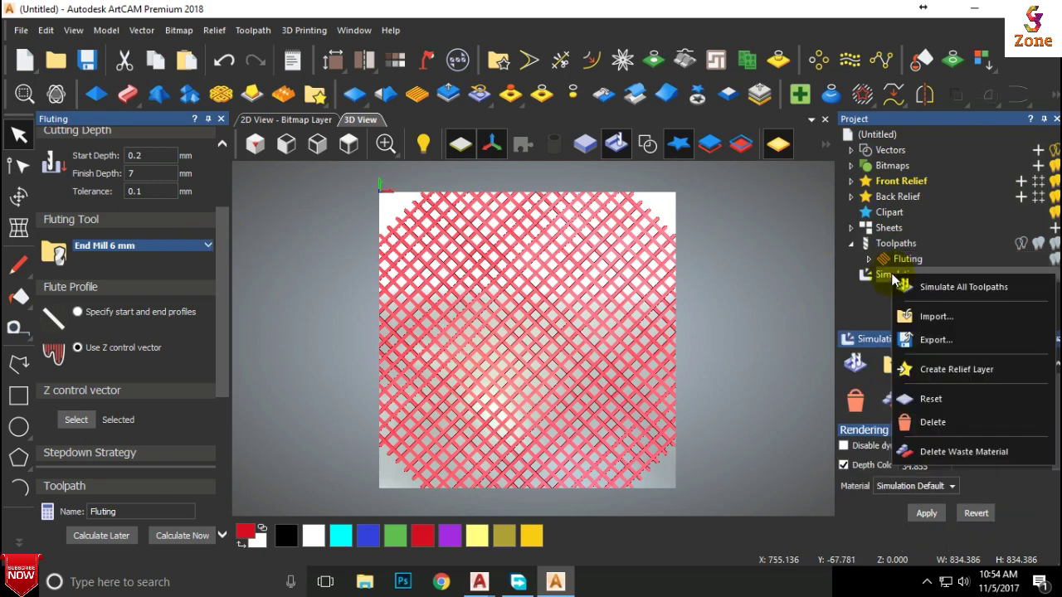
{"action": "left_click", "coordinate": [927, 423]}
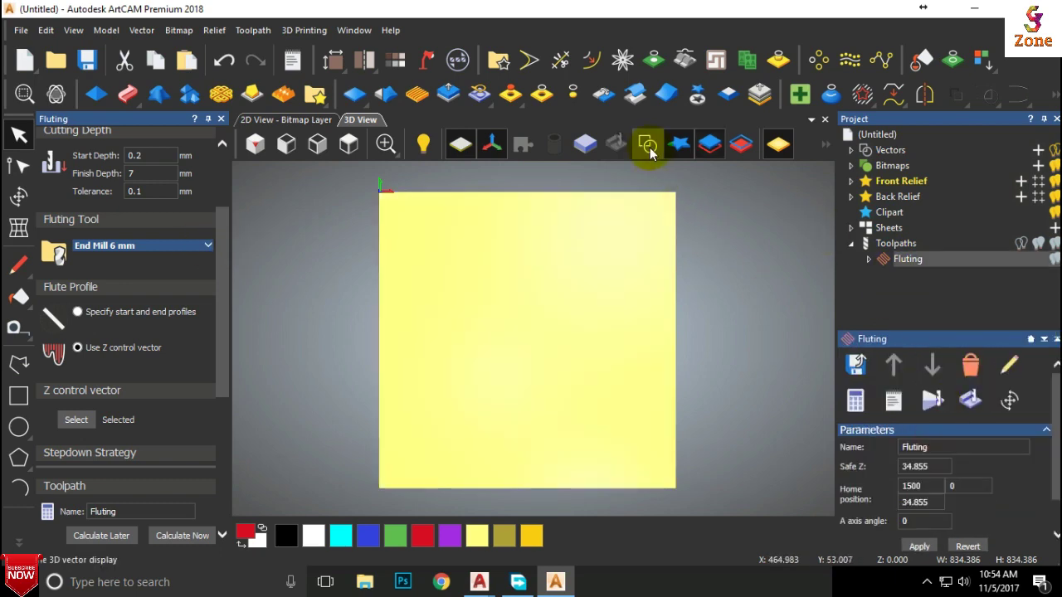
{"action": "left_click", "coordinate": [648, 144]}
Change the fluting tool to the Ball Nose 6 mm from the wood or plastic 3D finishing tools
{"action": "left_click", "coordinate": [166, 246]}
{"action": "scroll", "coordinate": [192, 237], "scroll_direction": "down", "scroll_amount": 1}
{"action": "left_click", "coordinate": [198, 208]}
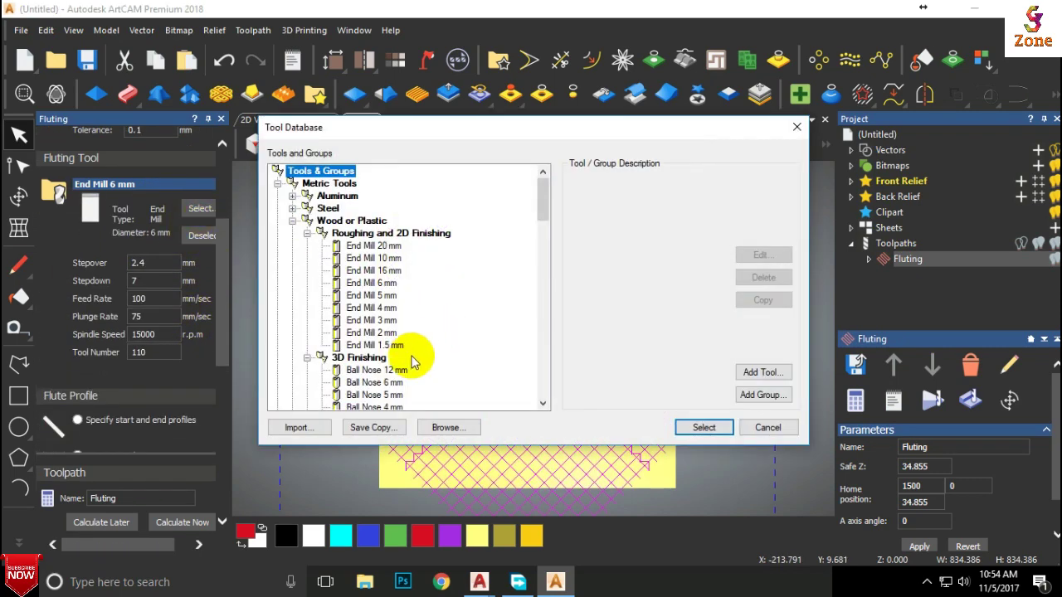
{"action": "left_click", "coordinate": [384, 385]}
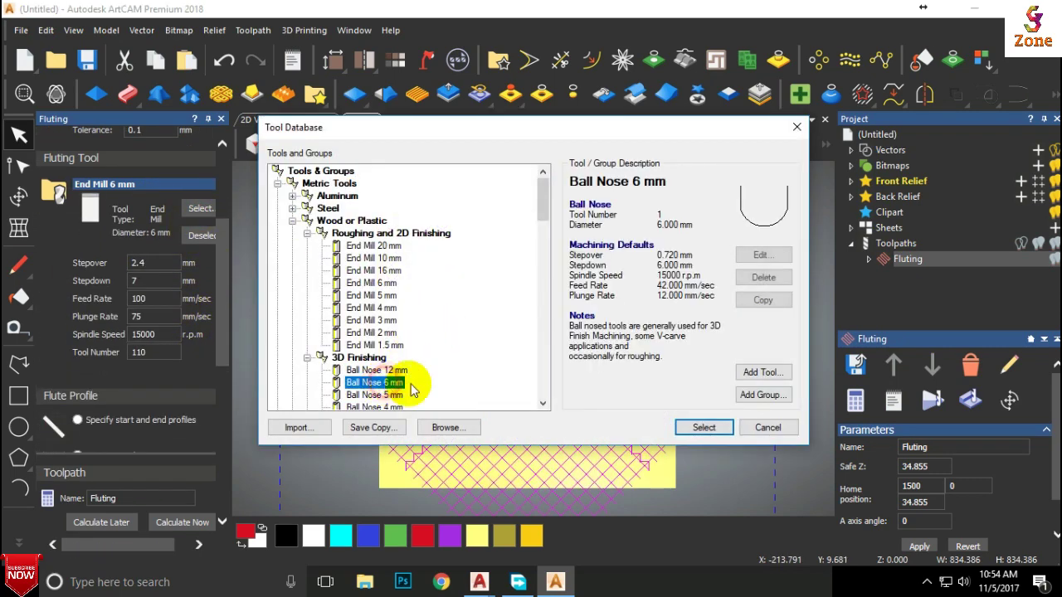
{"action": "left_click", "coordinate": [704, 427]}
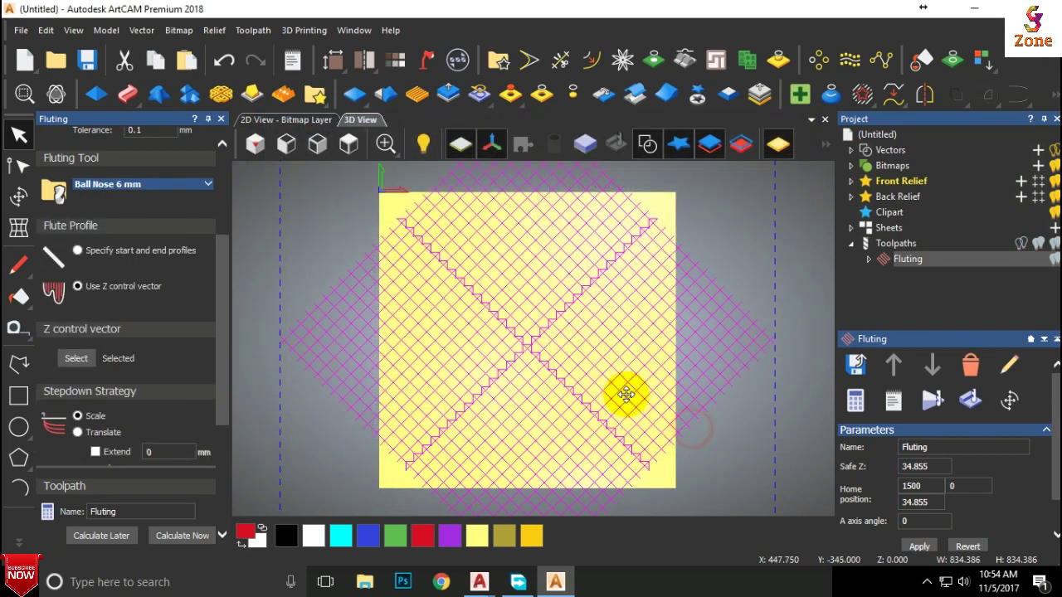
Recalculate the Fluting toolpath with the ball nose and simulate it on the whole model at standard resolution, running at fast speed
{"action": "left_click", "coordinate": [185, 537]}
{"action": "left_click", "coordinate": [221, 119]}
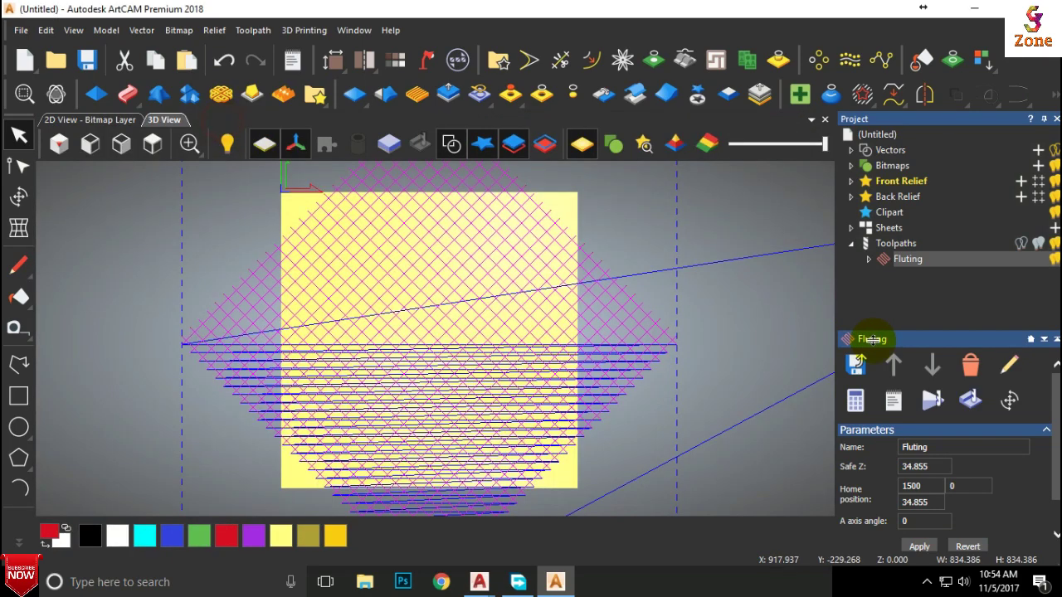
{"action": "left_click", "coordinate": [962, 405]}
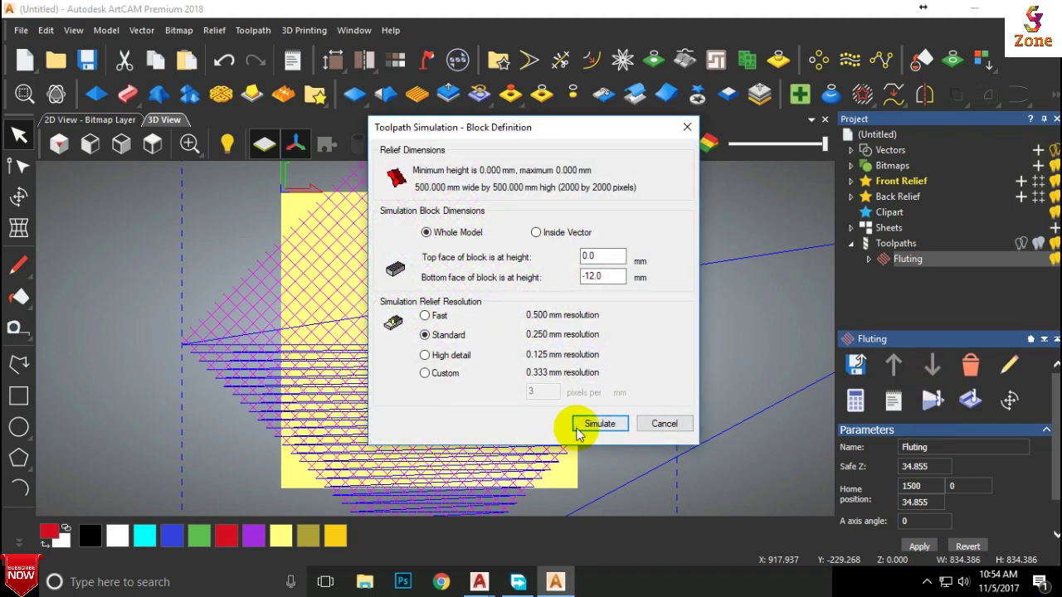
{"action": "left_click", "coordinate": [601, 421]}
{"action": "left_click", "coordinate": [205, 219]}
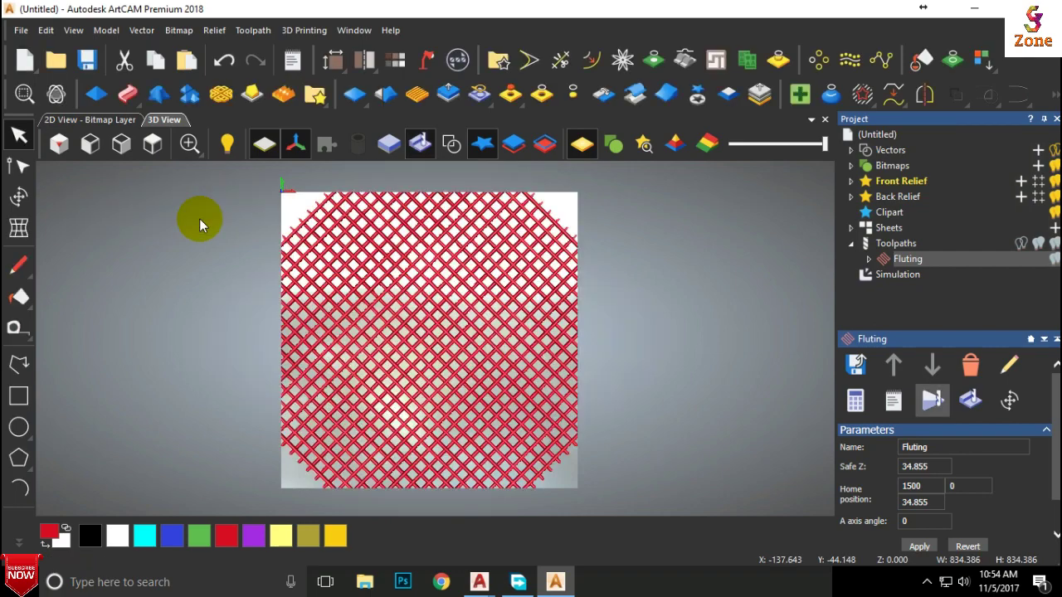
Examine the flutes cut by the 6 mm ball nose up close and from directly above
{"action": "scroll", "coordinate": [303, 332], "scroll_direction": "up", "scroll_amount": 3}
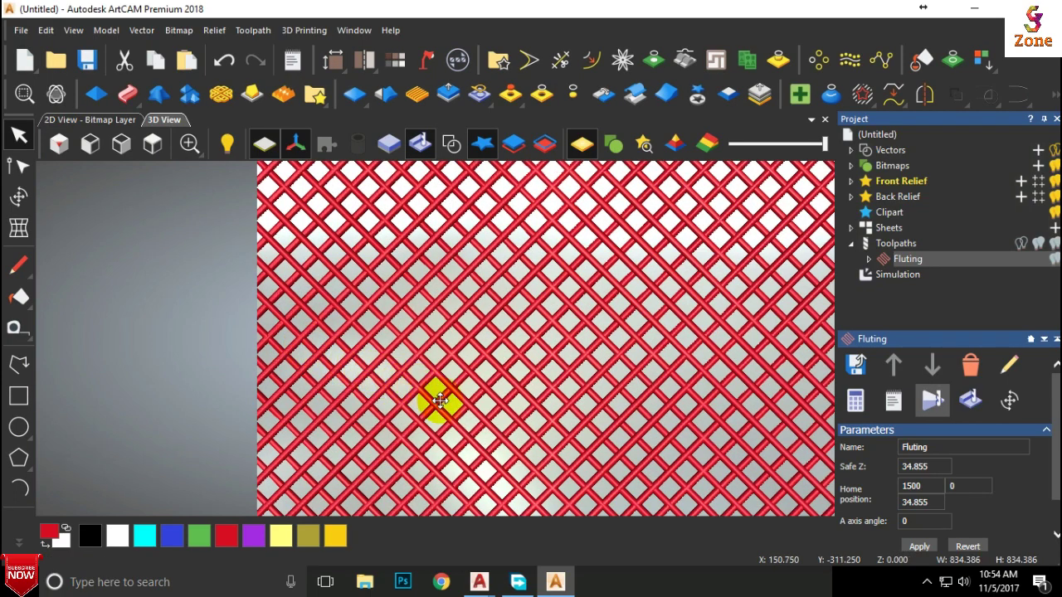
{"action": "scroll", "coordinate": [481, 413], "scroll_direction": "down", "scroll_amount": 3}
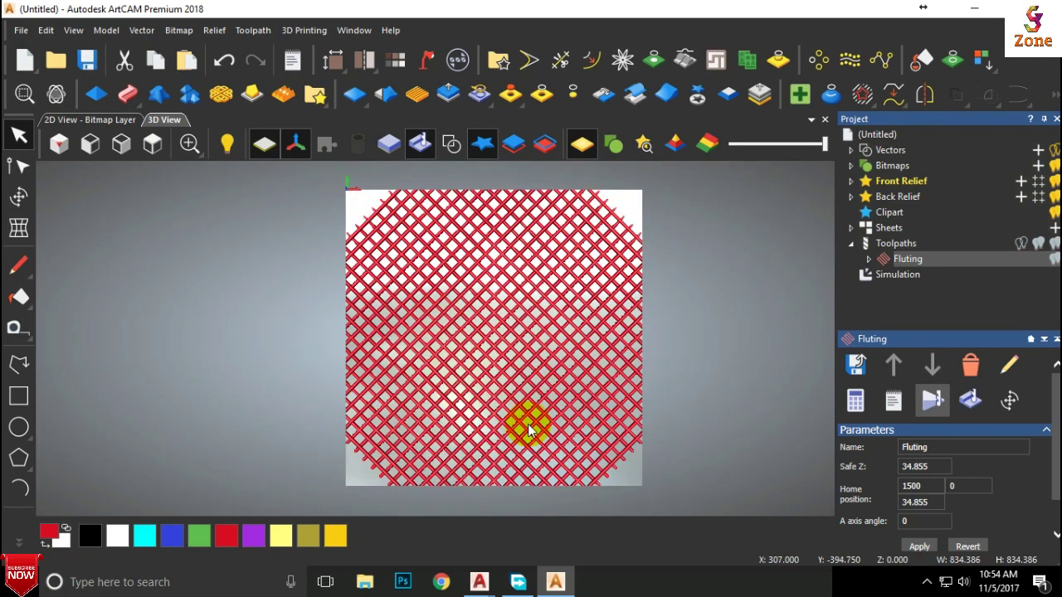
{"action": "left_click", "coordinate": [152, 145]}
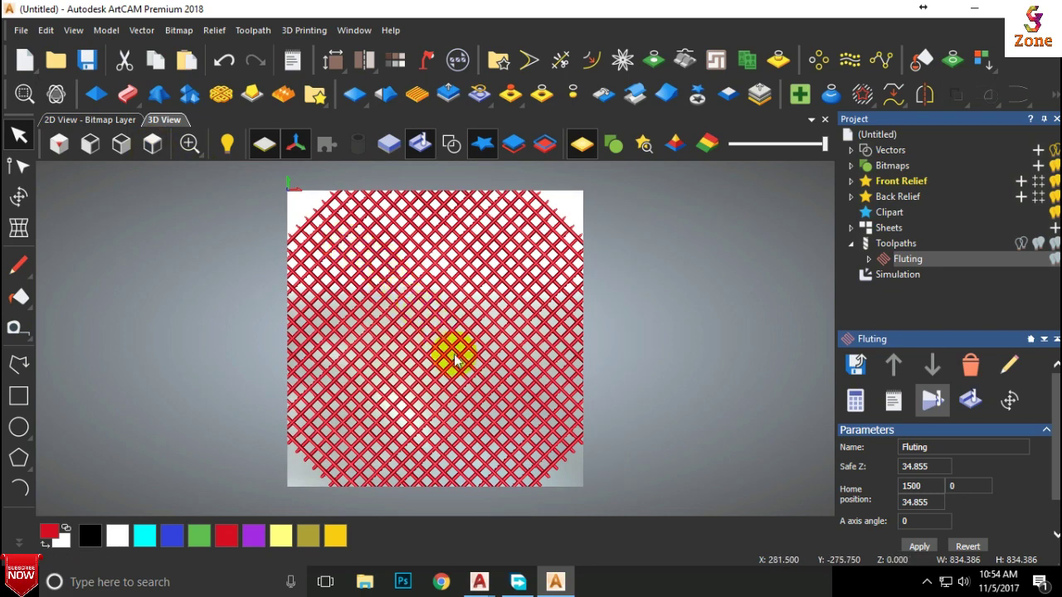